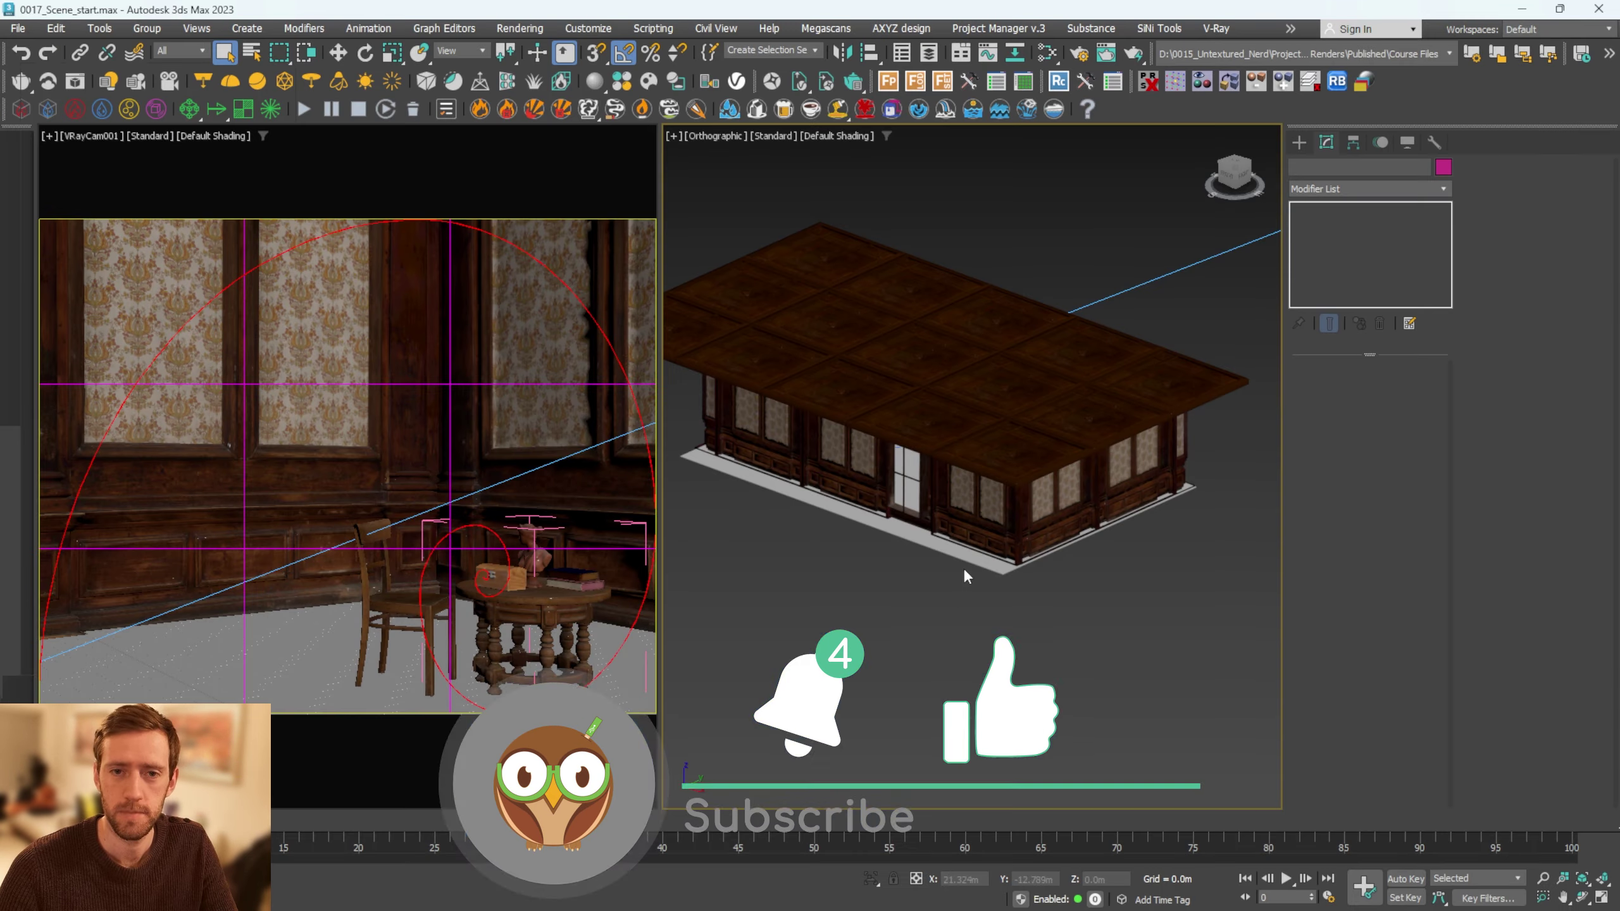
Step: Show the layer explorer and select the VRaySun outside the building from a top view
{"action": "middle_click_drag", "start_coordinate": [976, 470], "coordinate": [748, 329], "text": "alt"}
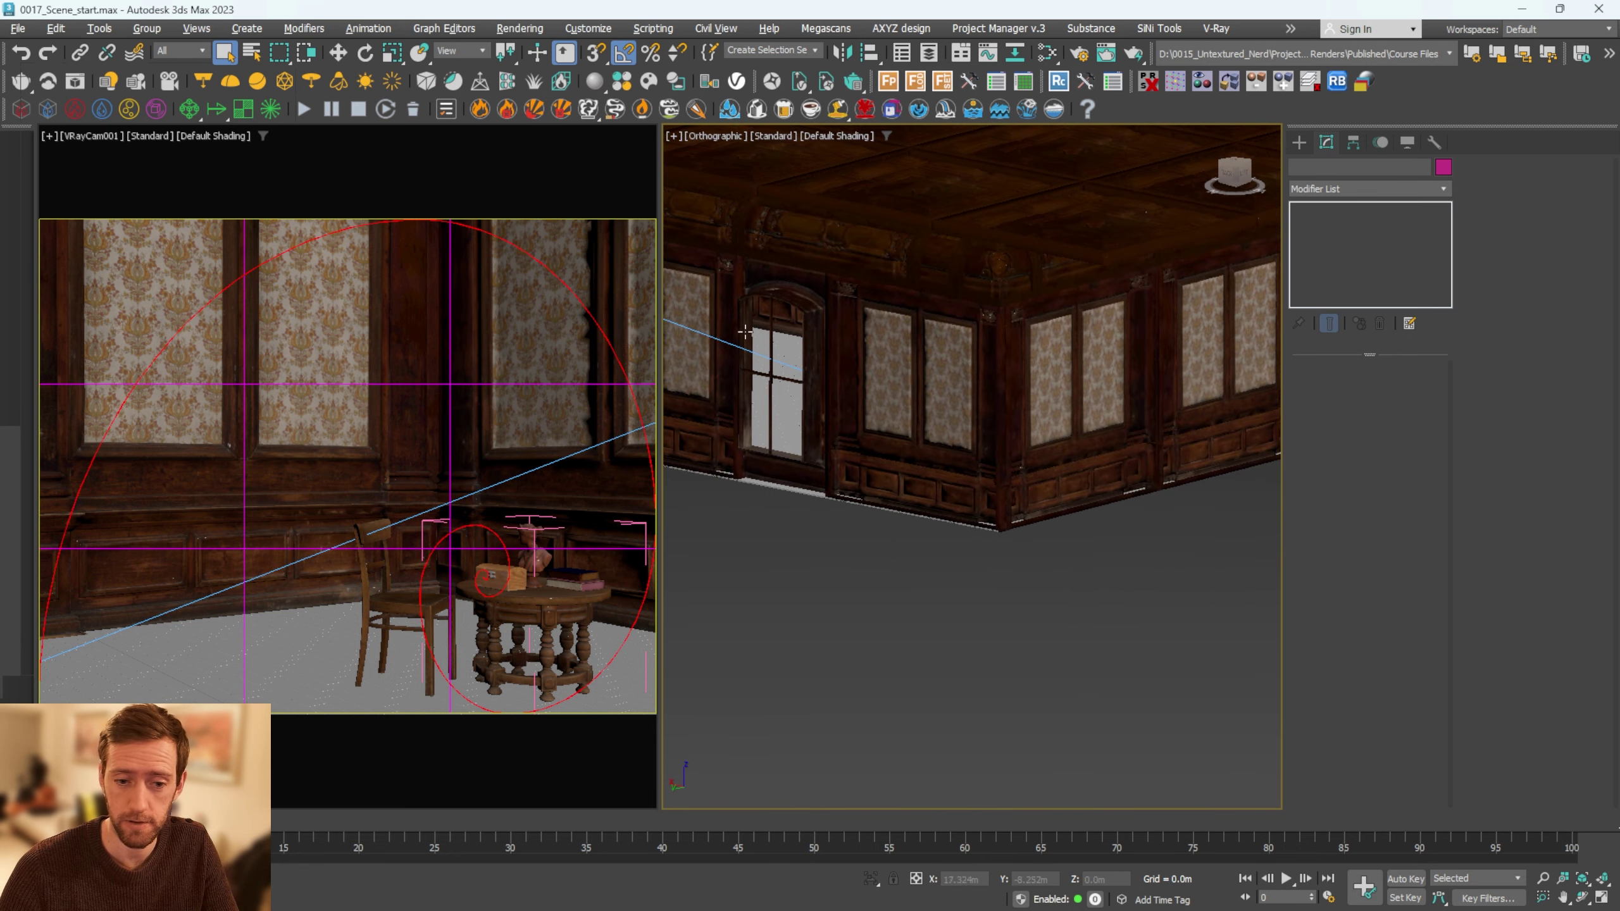
{"action": "middle_click_drag", "start_coordinate": [848, 378], "coordinate": [1084, 358], "text": "alt"}
{"action": "key", "text": "t"}
{"action": "scroll", "coordinate": [1132, 286], "scroll_direction": "up", "scroll_amount": 5}
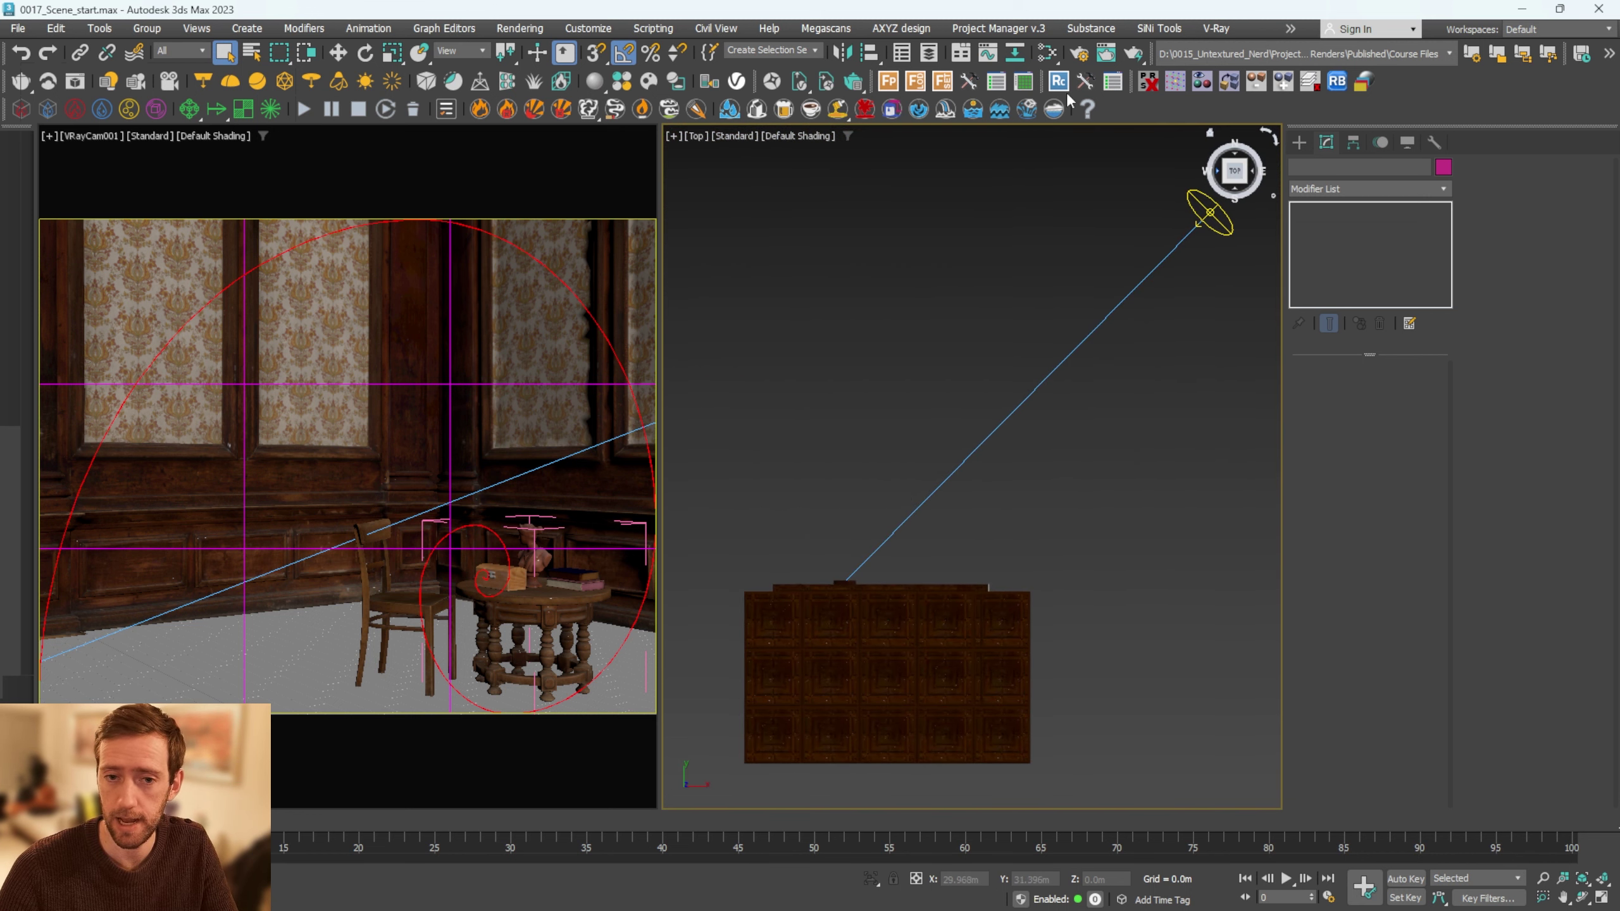
{"action": "left_click", "coordinate": [928, 53]}
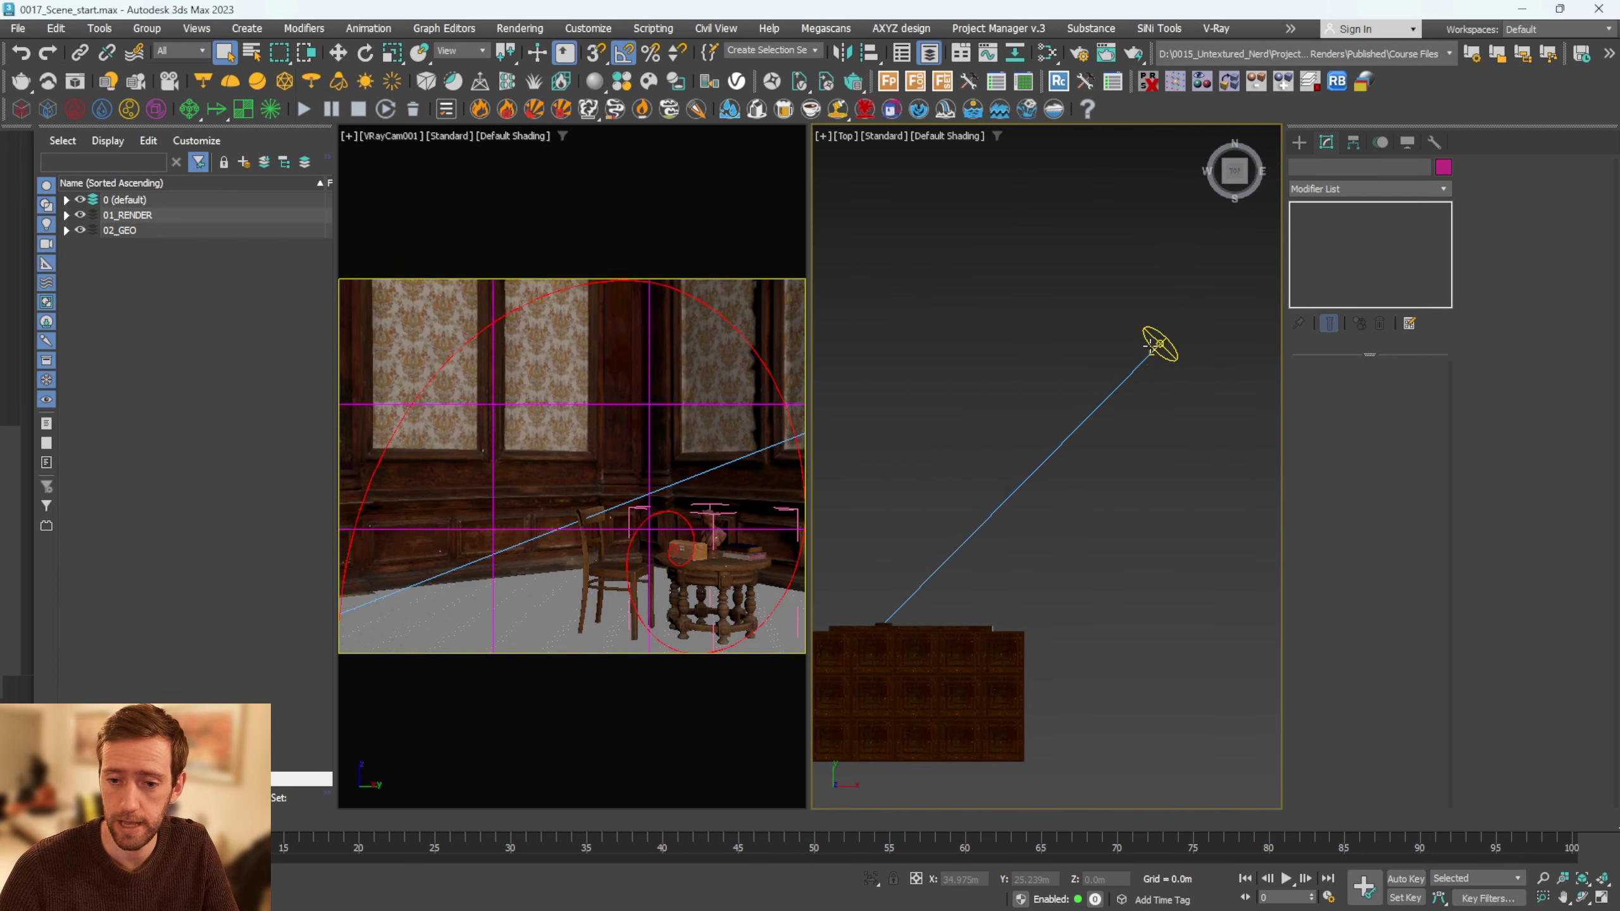
{"action": "left_click", "coordinate": [1151, 345]}
{"action": "middle_click_drag", "start_coordinate": [1153, 347], "coordinate": [1141, 474], "text": "alt"}
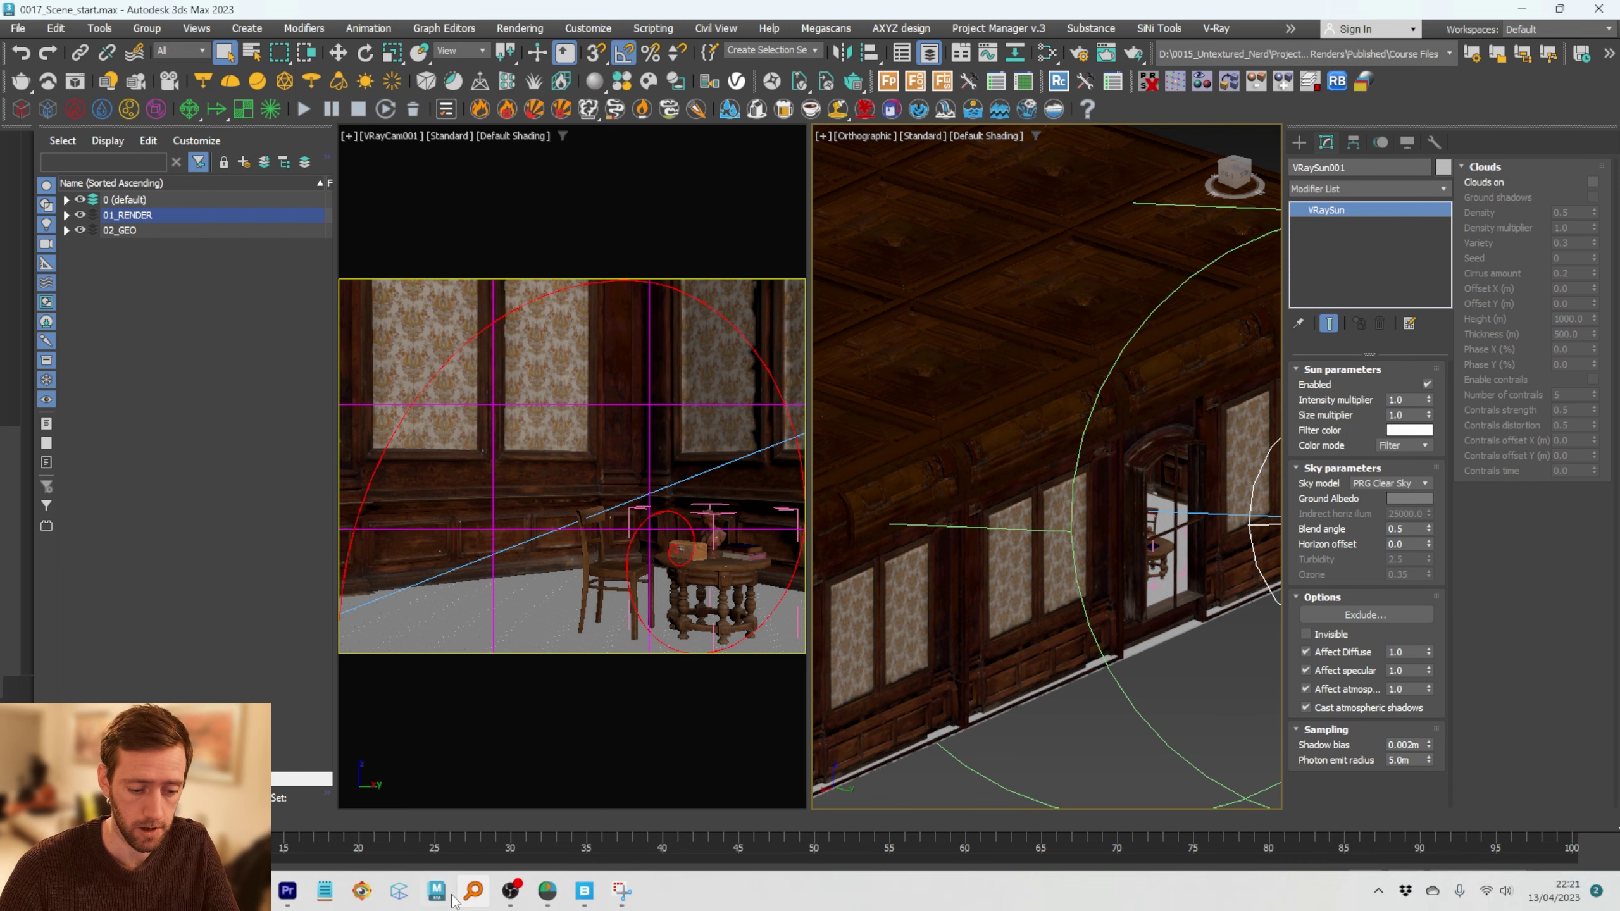
Step: Switch to Quixel Bridge, browse the interior ceiling 3D assets, and return to the 3ds Max scene to select a wall panel
{"action": "left_click", "coordinate": [584, 890]}
{"action": "scroll", "coordinate": [723, 604], "scroll_direction": "down", "scroll_amount": 2}
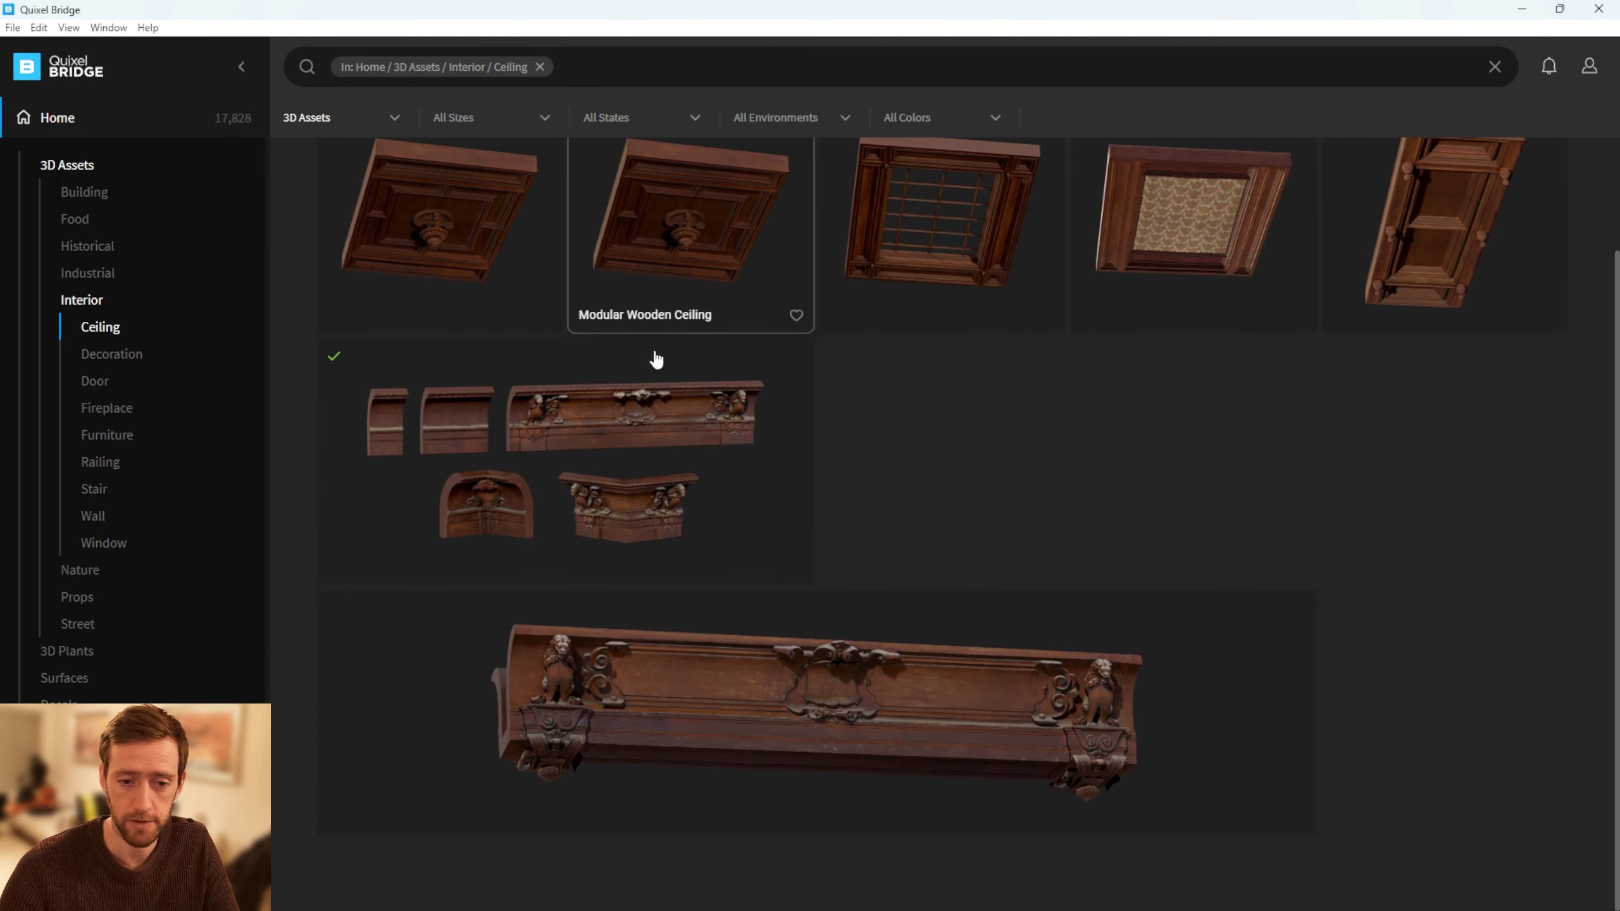
{"action": "scroll", "coordinate": [709, 224], "scroll_direction": "up", "scroll_amount": 2}
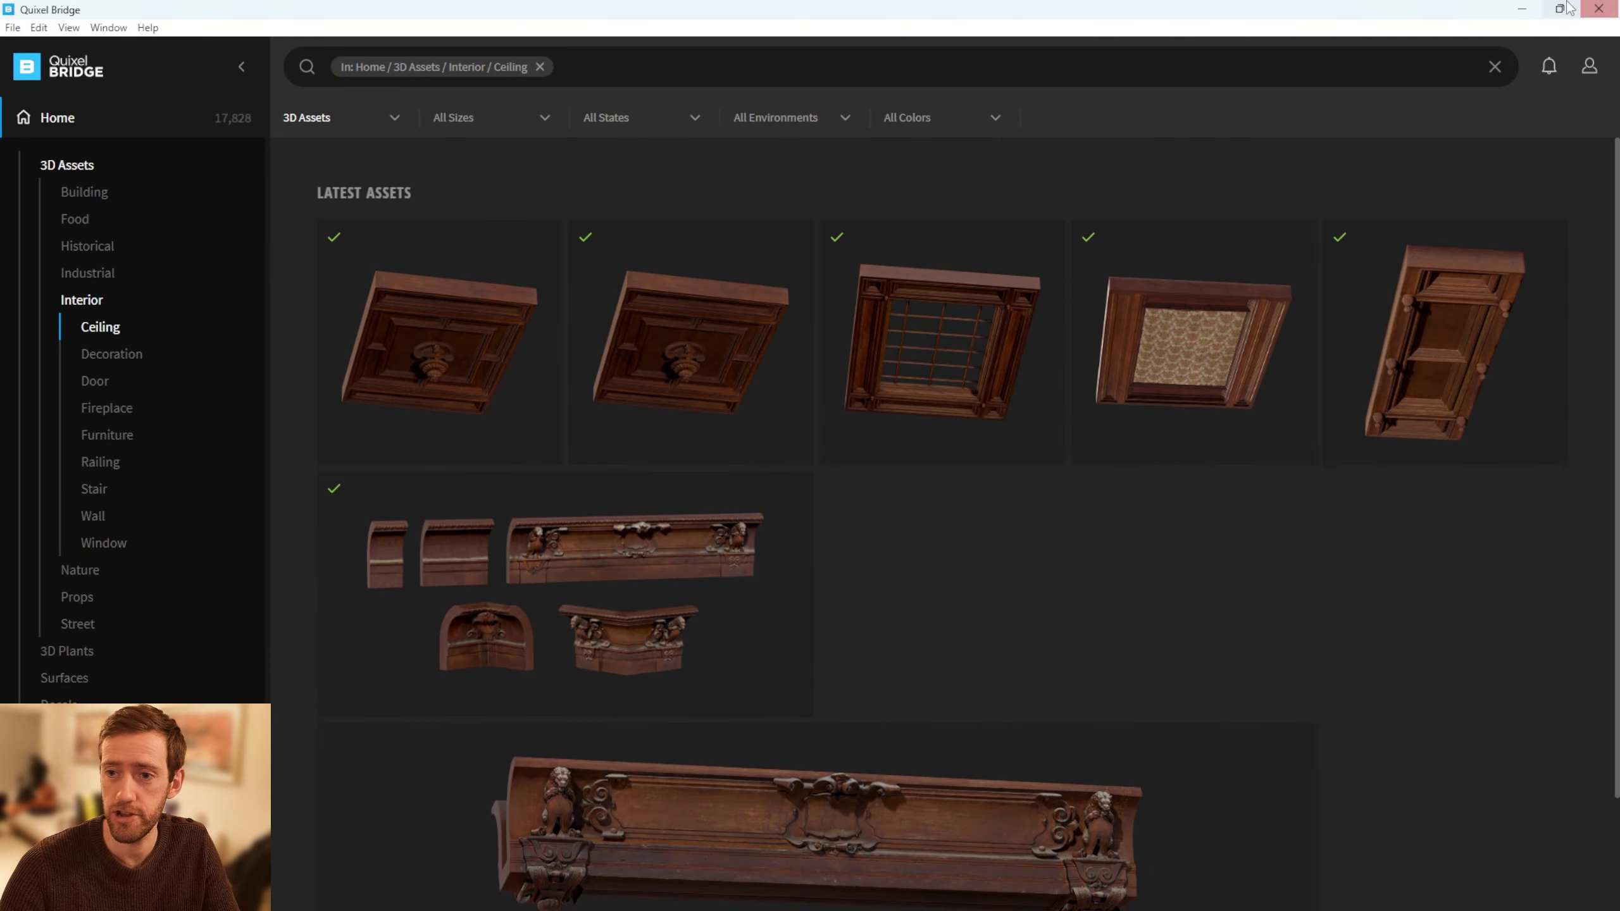
{"action": "left_click", "coordinate": [1522, 9]}
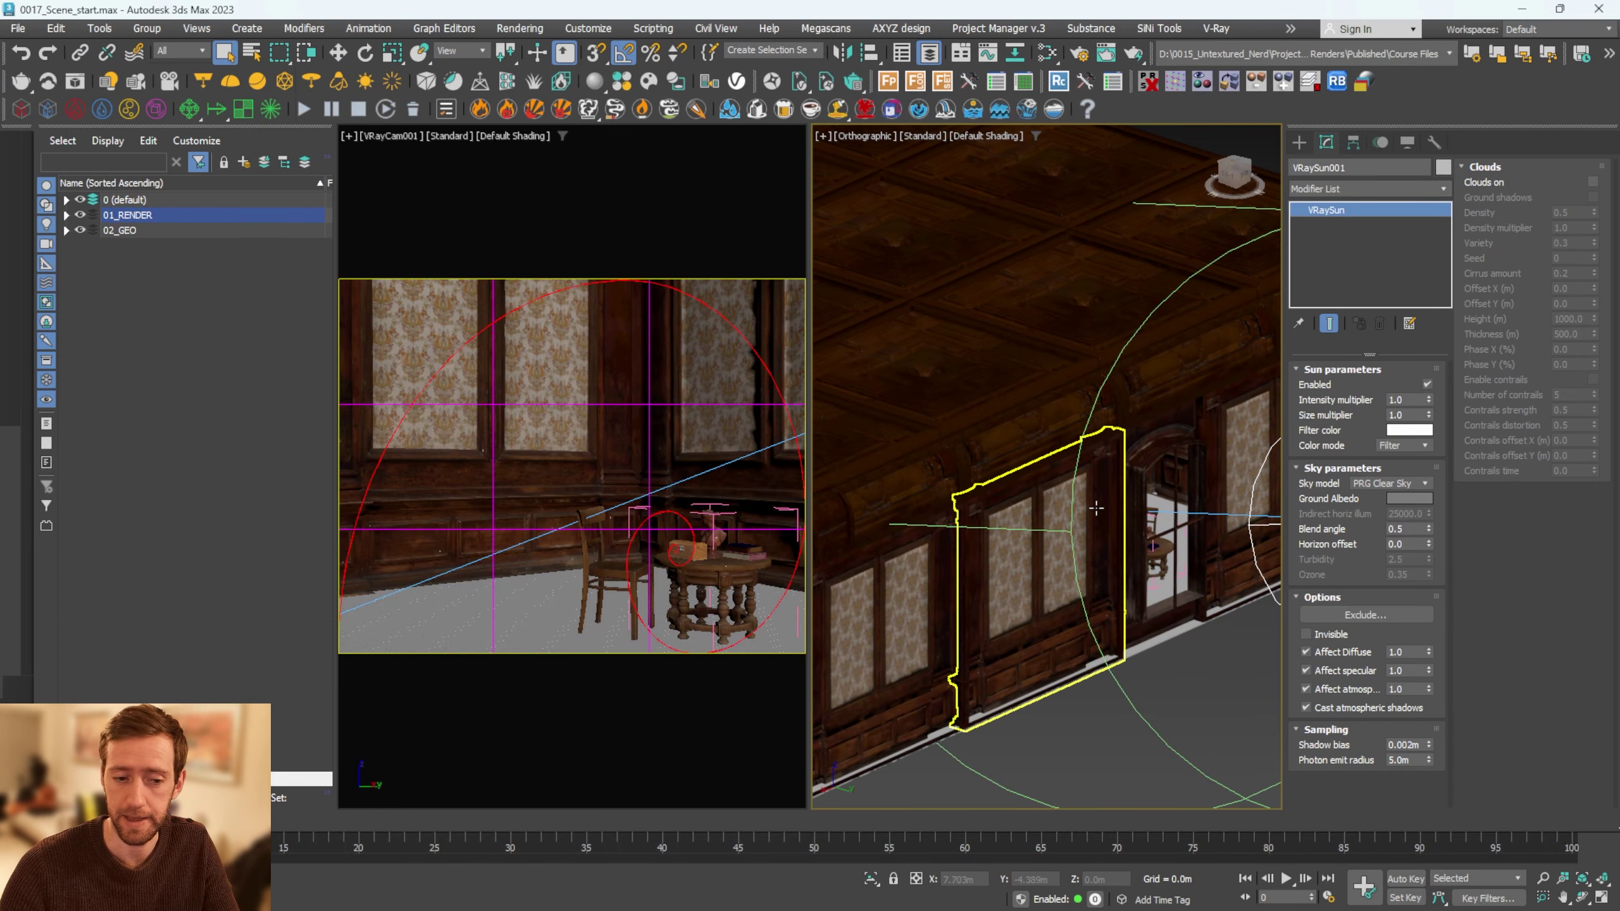
{"action": "middle_click_drag", "start_coordinate": [1096, 508], "coordinate": [1072, 480], "text": "alt"}
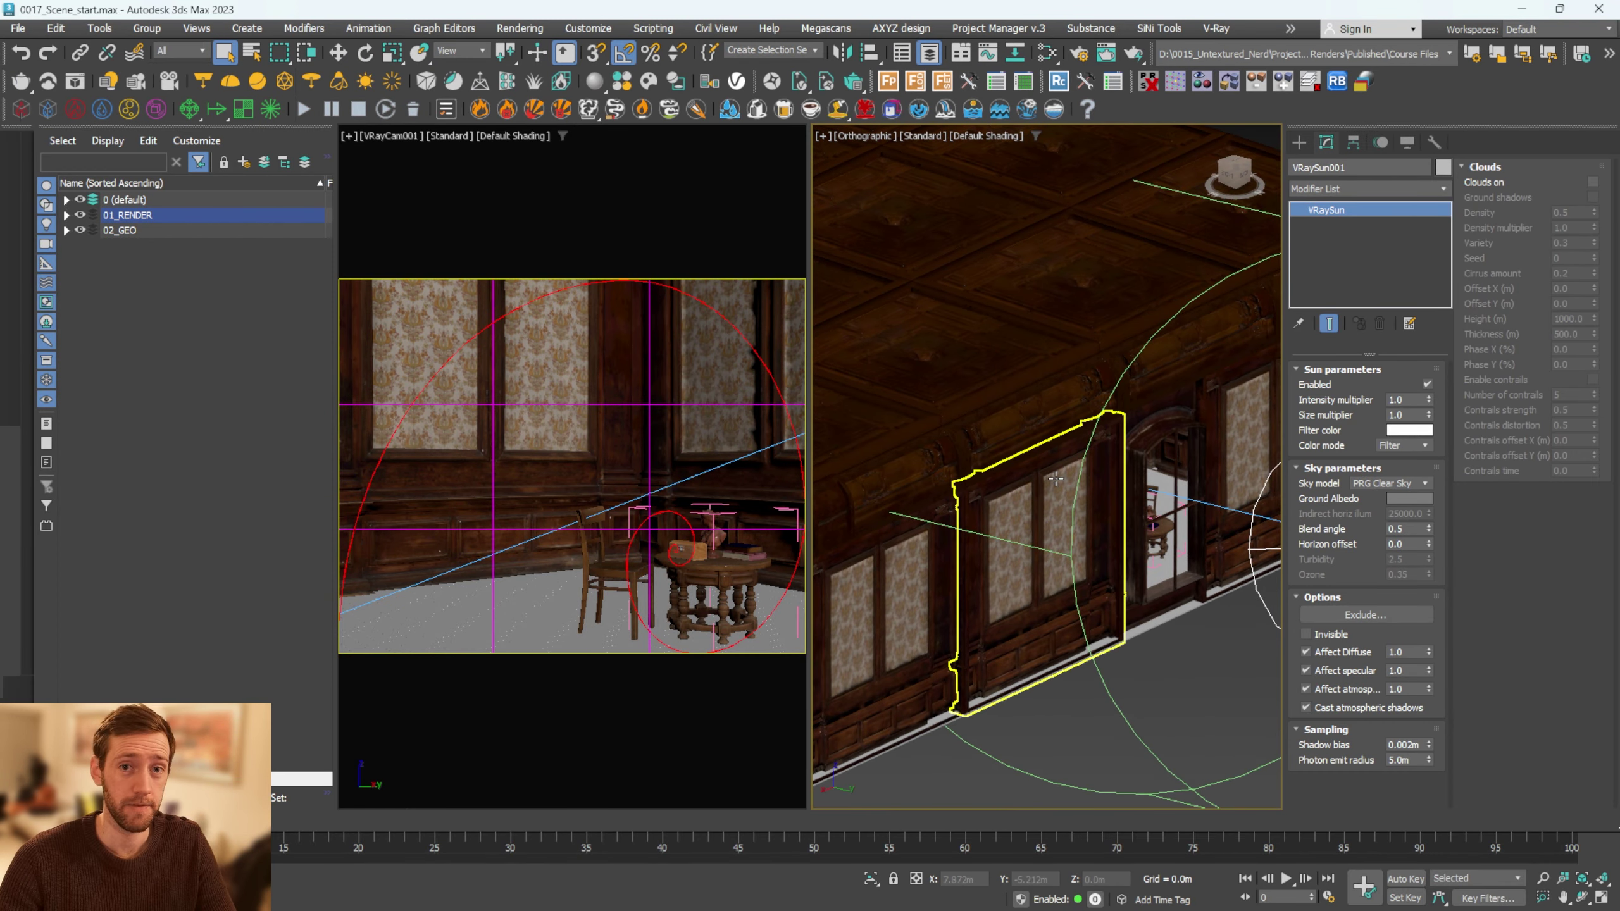
{"action": "left_click", "coordinate": [683, 386]}
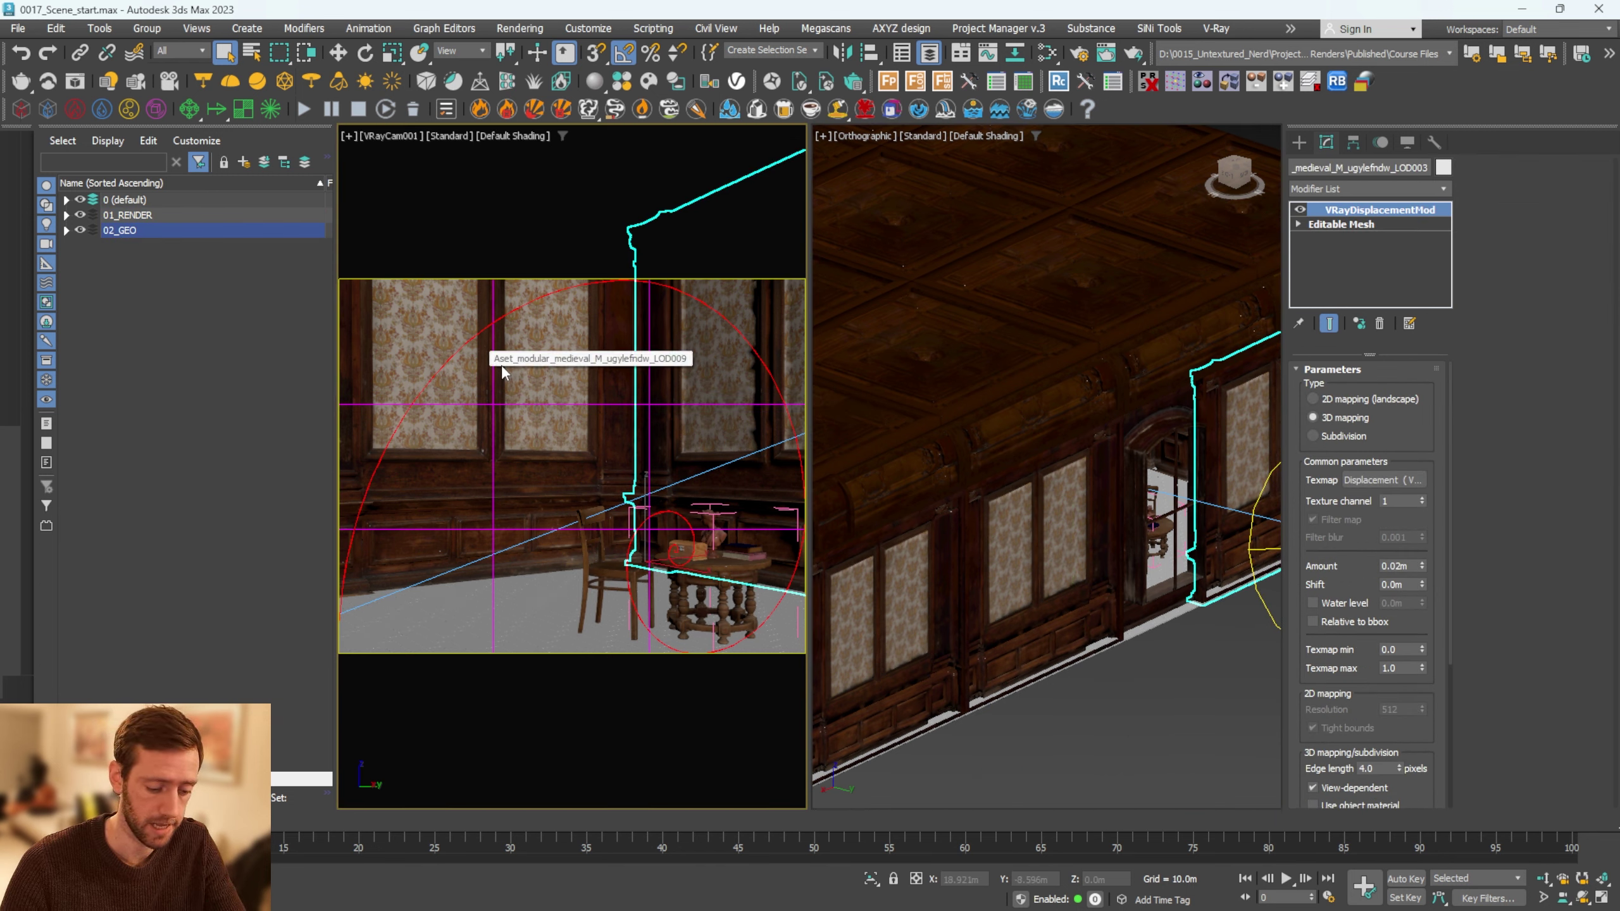
Step: Add a VRayEnvironmentFog atmospheric effect in the scene's environment settings
{"action": "key", "text": "8"}
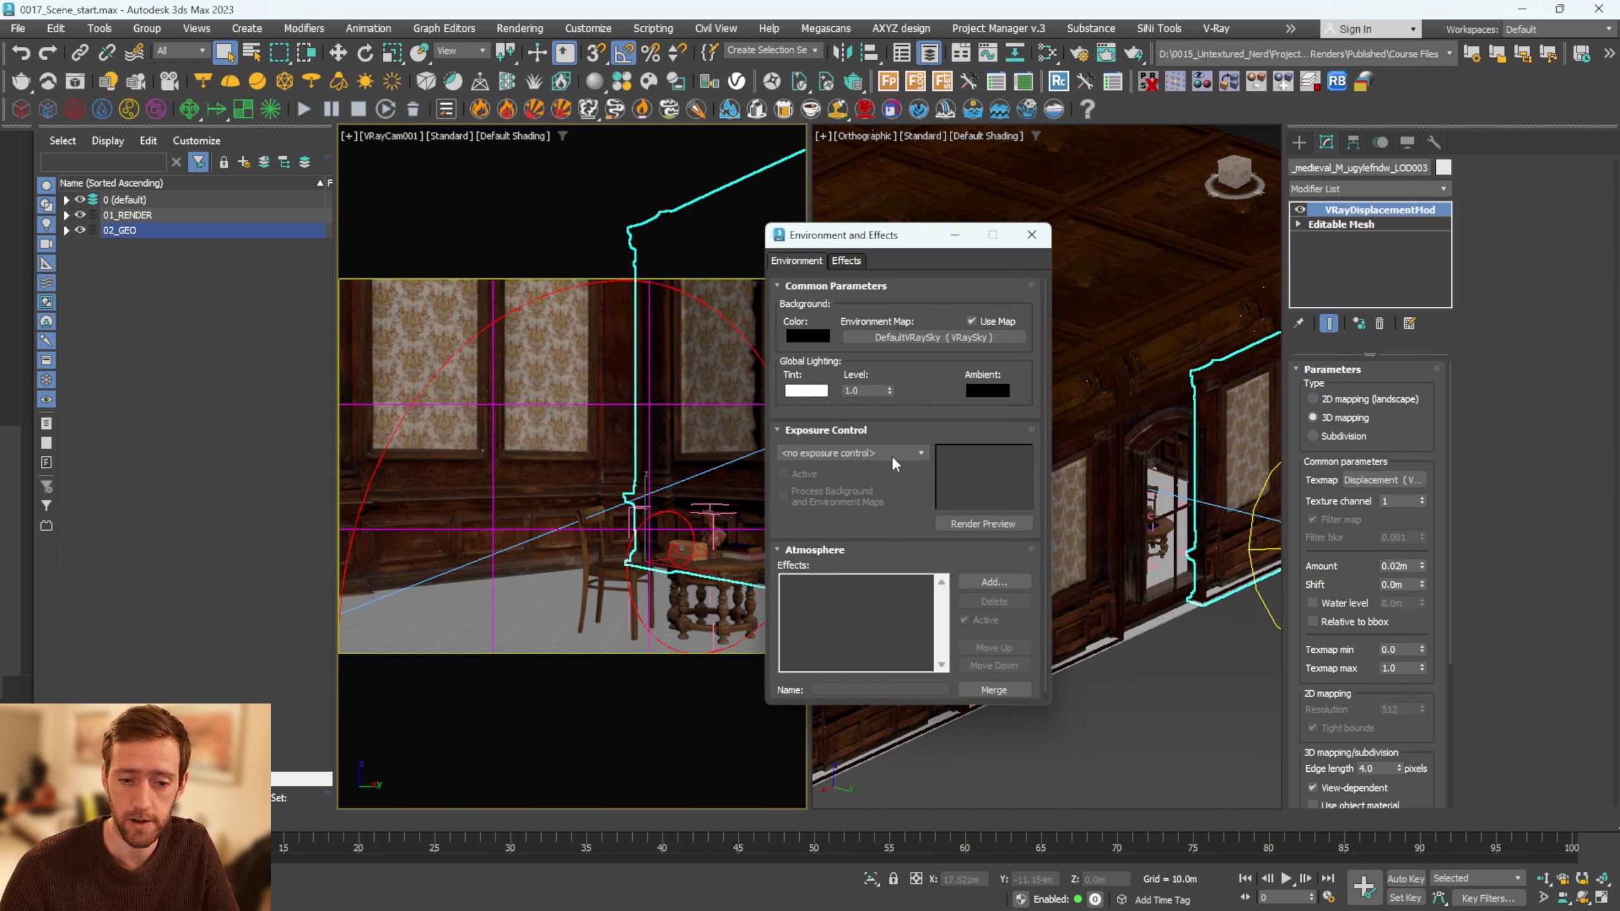
{"action": "left_click", "coordinate": [992, 582]}
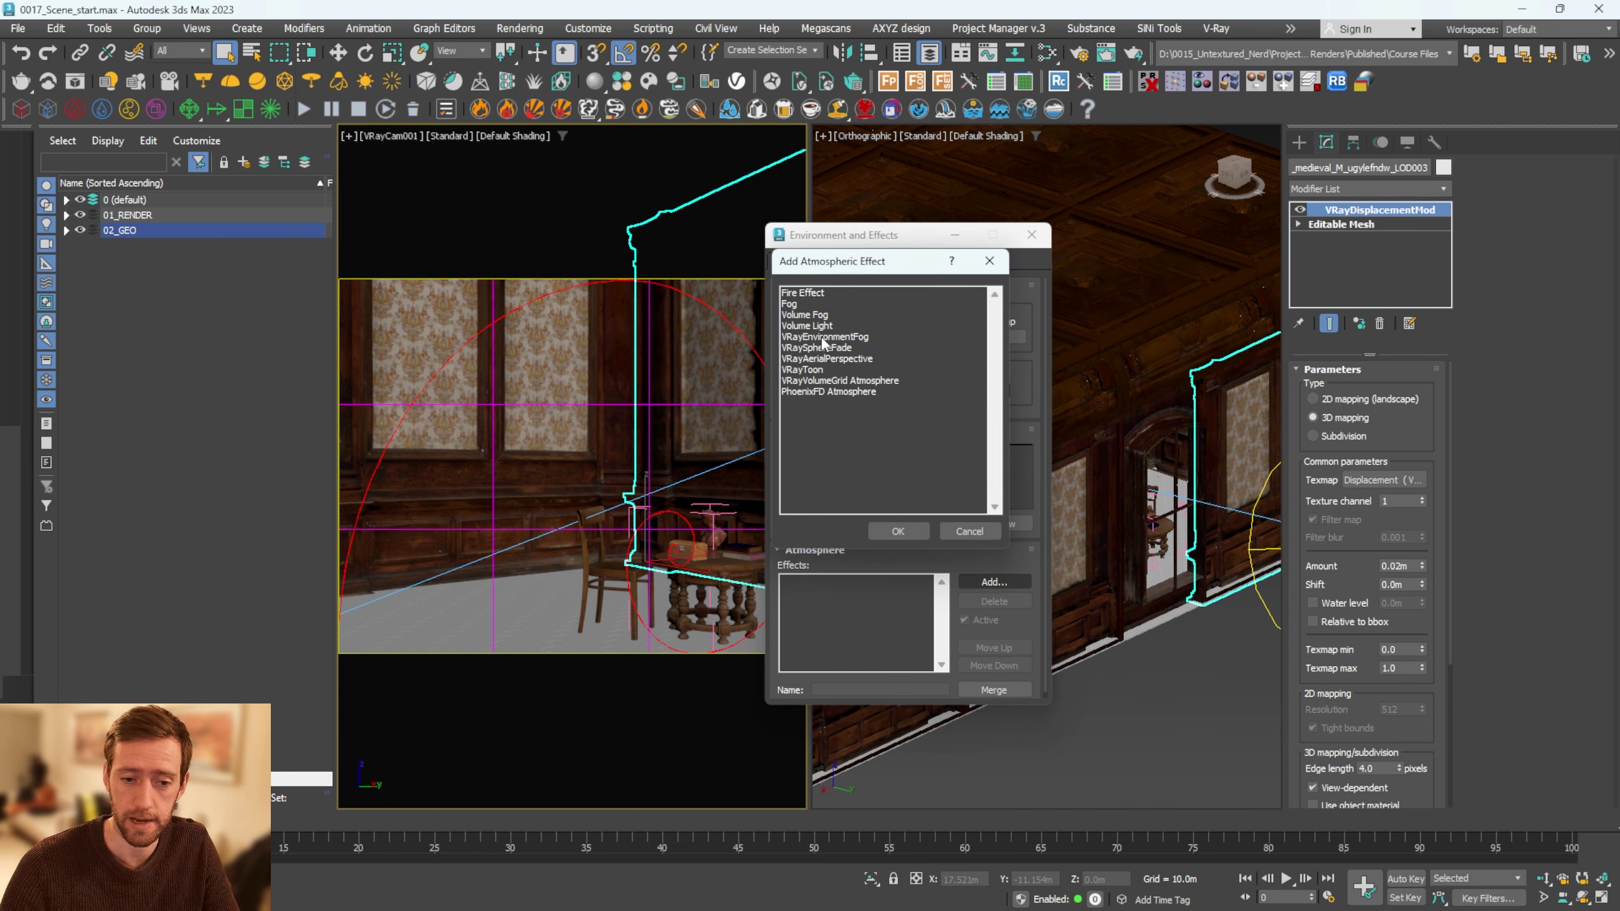
{"action": "left_click", "coordinate": [862, 336]}
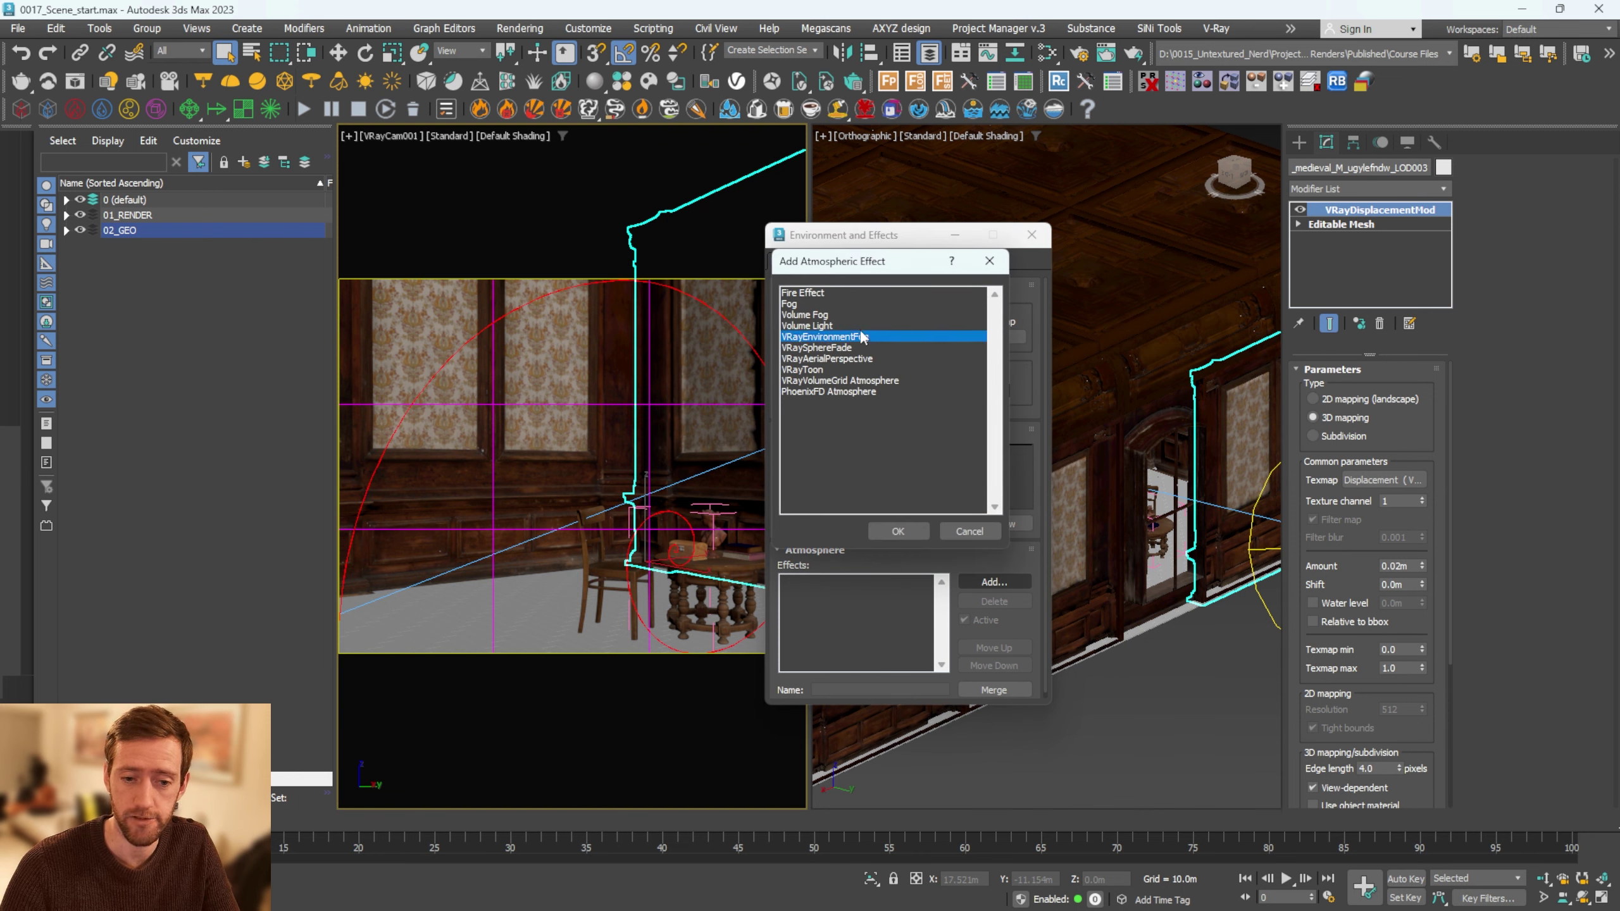
{"action": "left_click", "coordinate": [899, 531]}
{"action": "left_click_drag", "start_coordinate": [902, 245], "coordinate": [998, 195]}
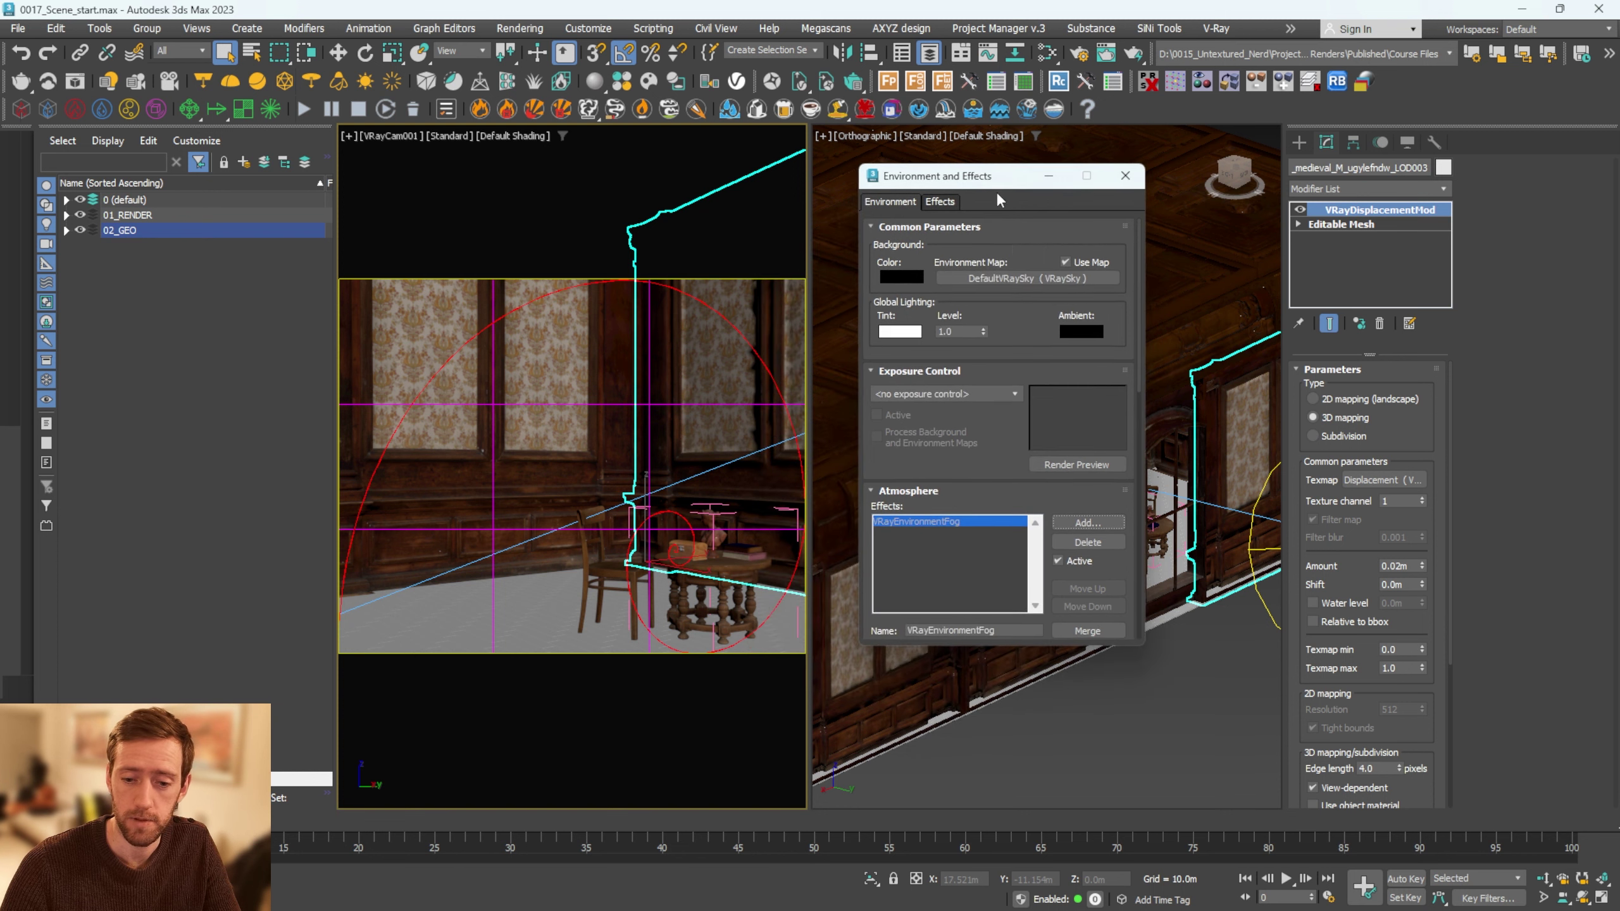
Step: Select the fogArea mesh in the default layer and measure its overall dimensions
{"action": "left_click_drag", "start_coordinate": [1042, 611], "coordinate": [1052, 281]}
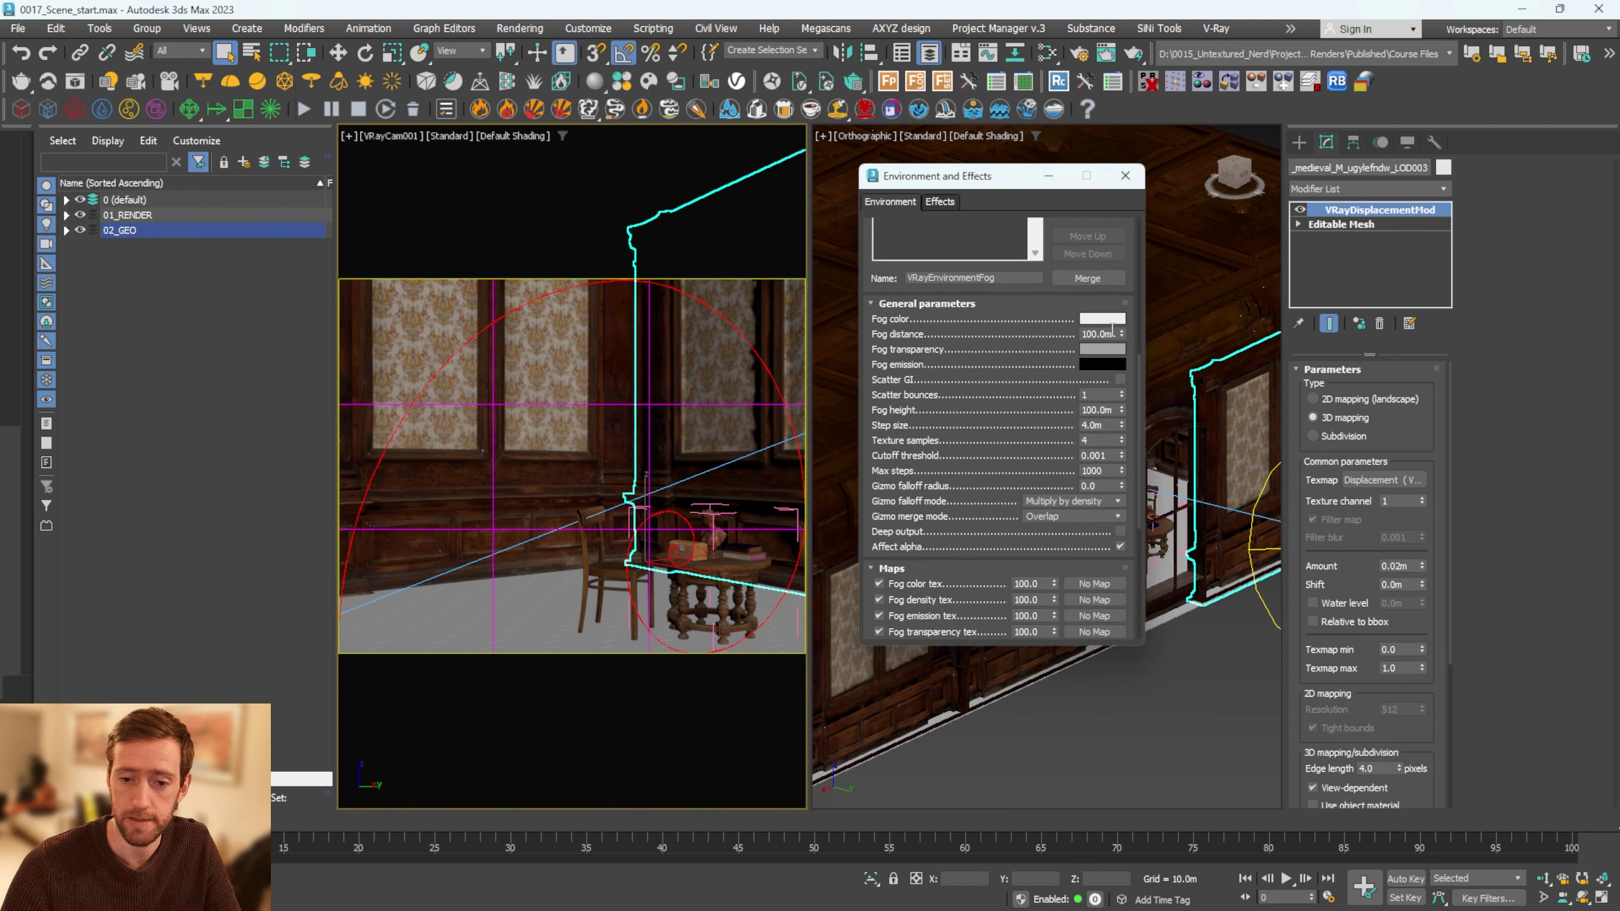
{"action": "double_click", "coordinate": [1101, 334]}
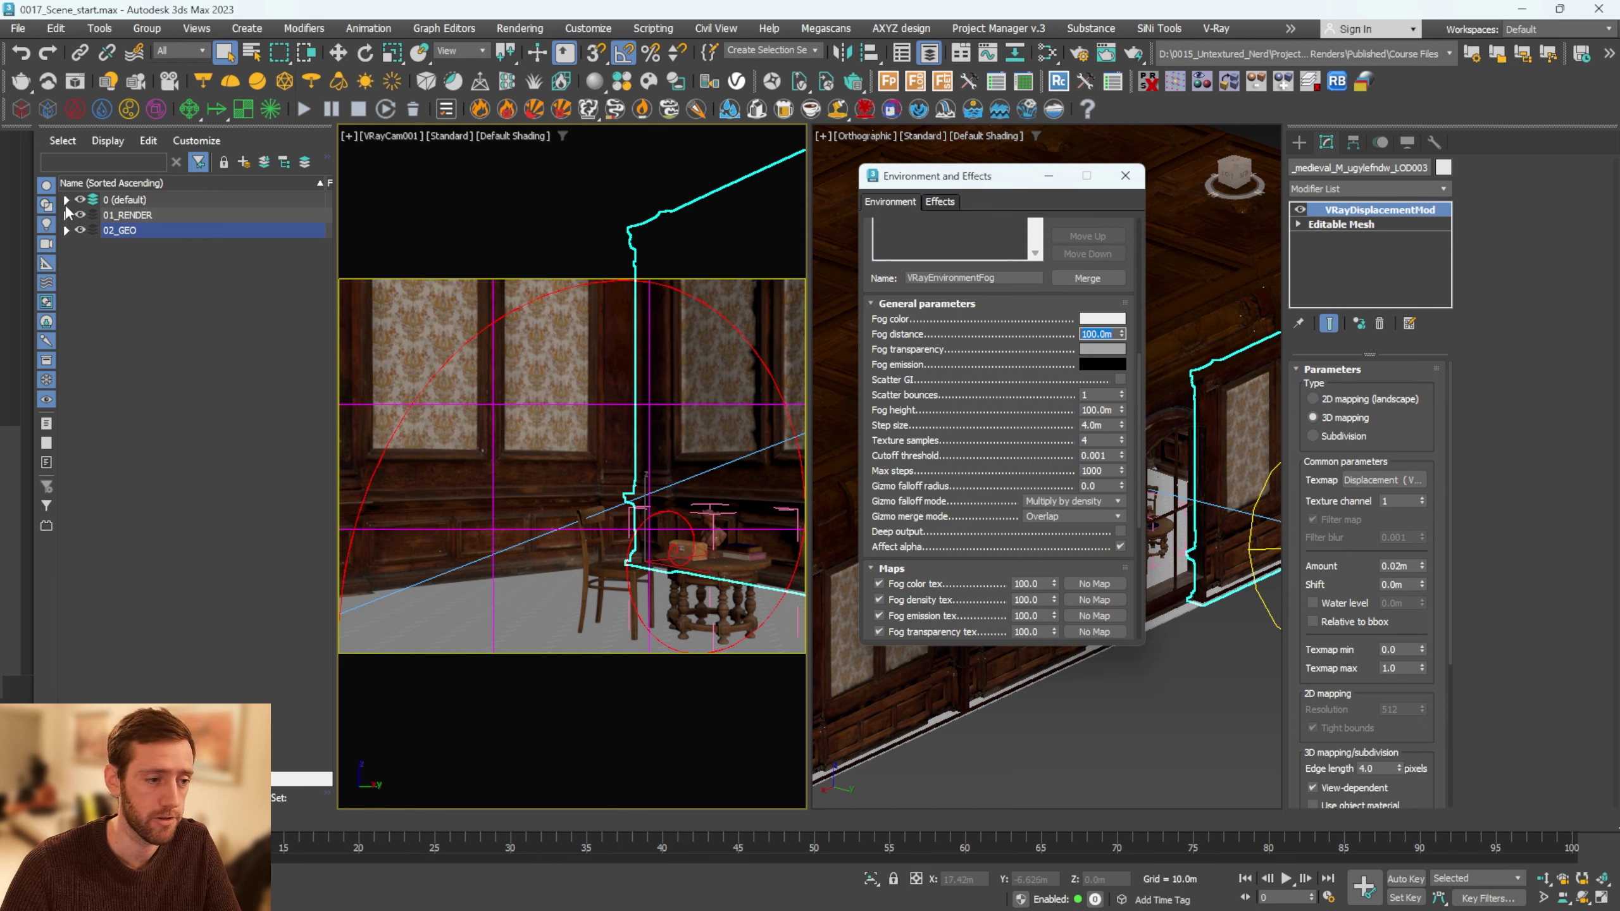
{"action": "left_click", "coordinate": [65, 199]}
{"action": "left_click", "coordinate": [134, 214]}
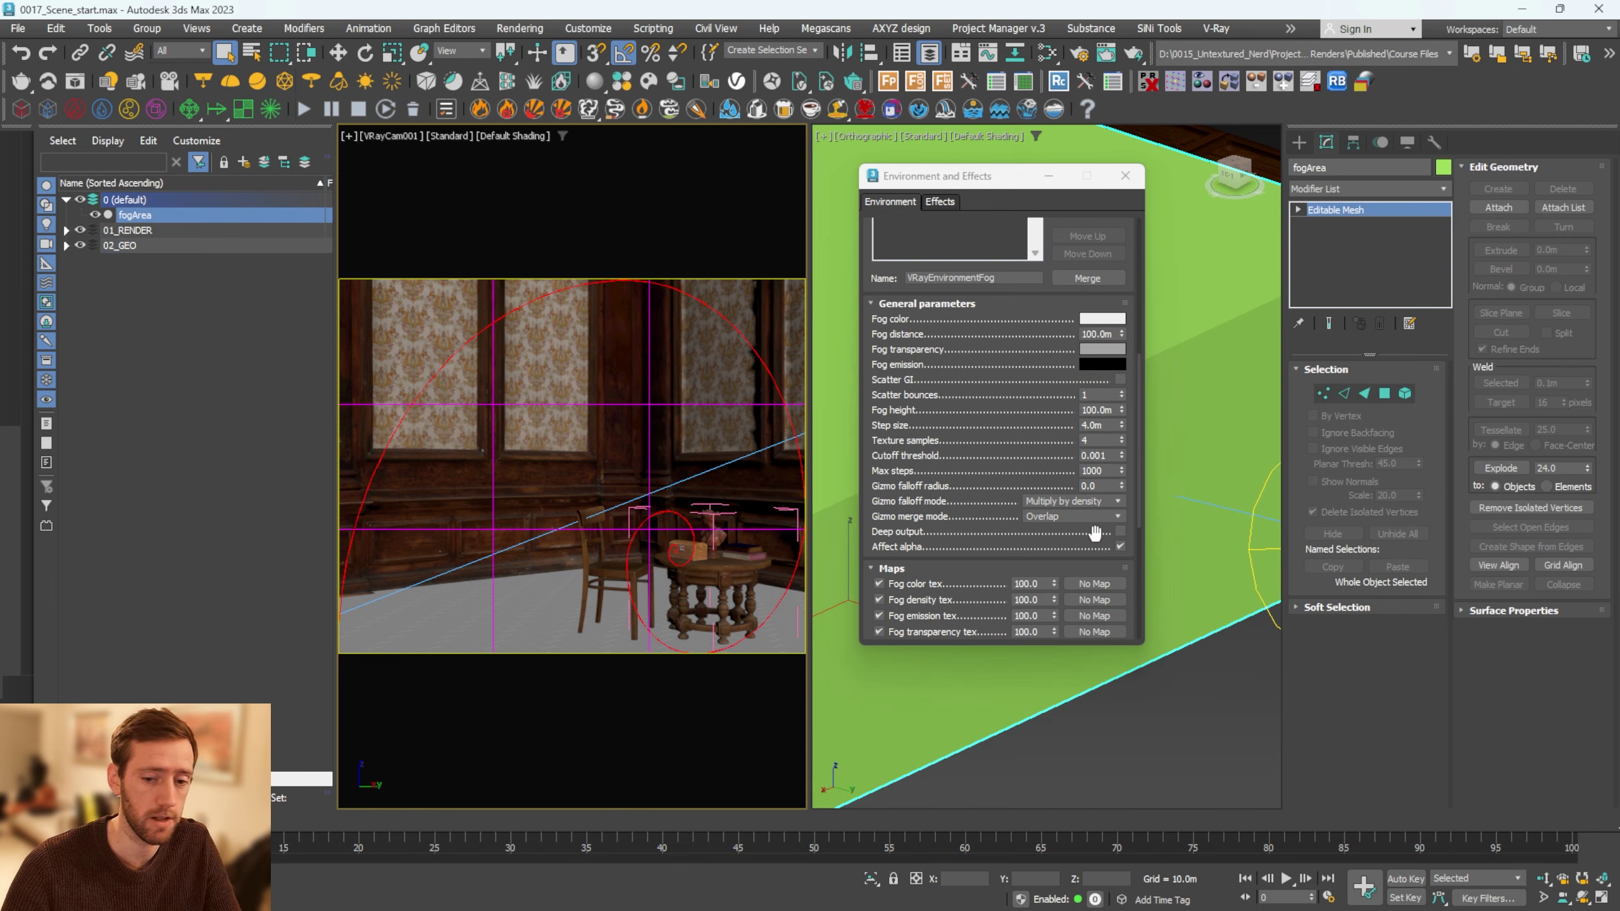
{"action": "scroll", "coordinate": [1200, 479], "scroll_direction": "down", "scroll_amount": 8}
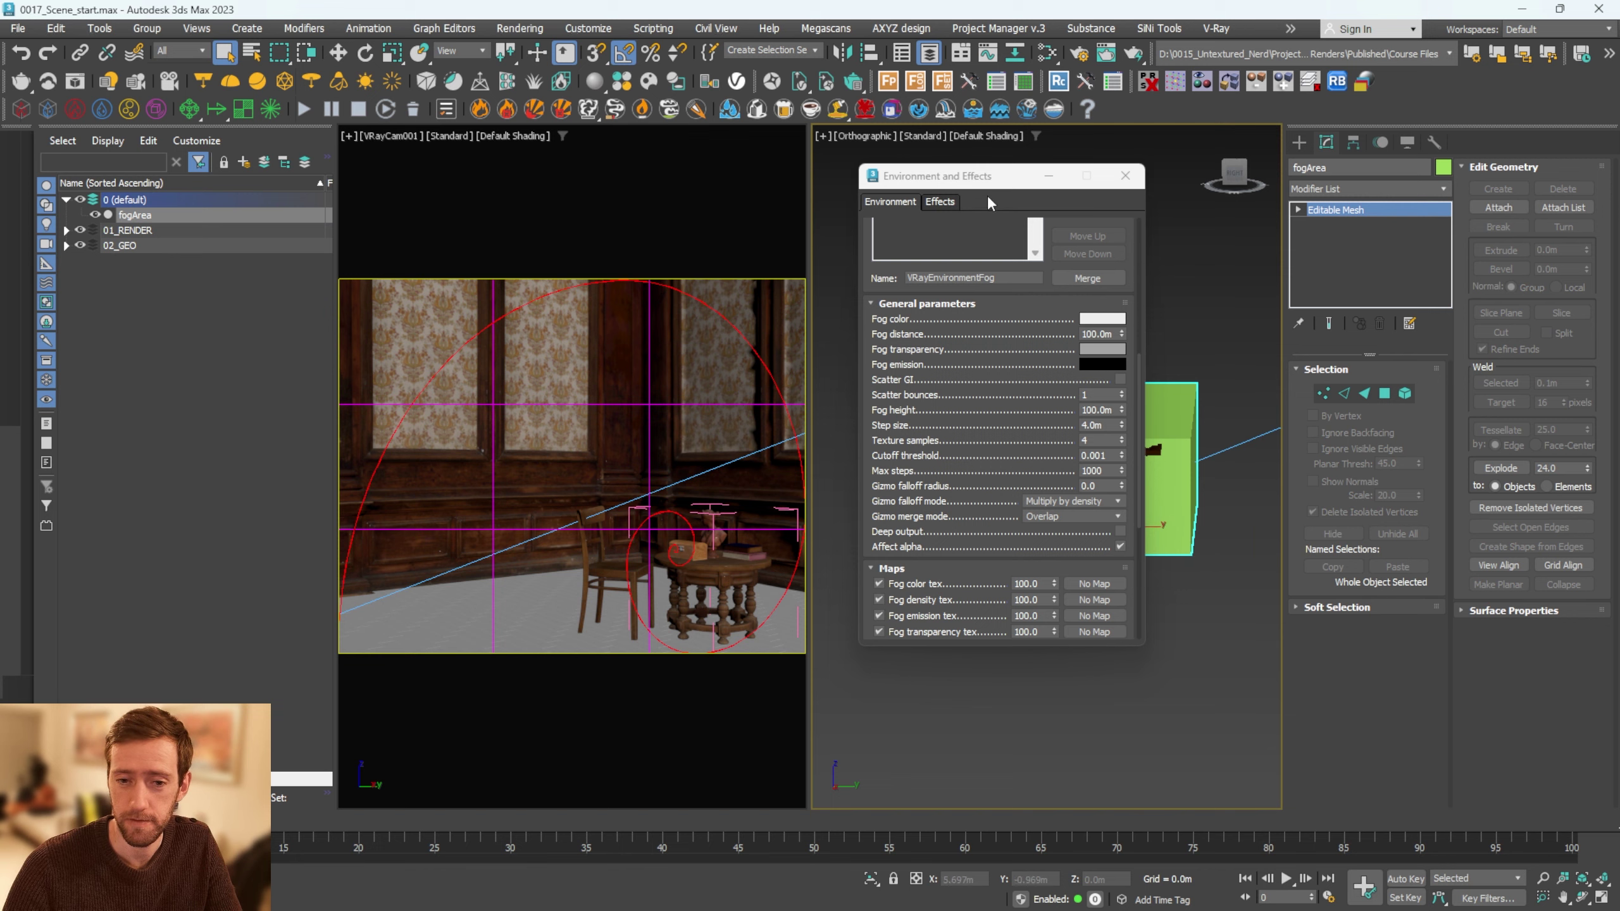
{"action": "left_click_drag", "start_coordinate": [992, 184], "coordinate": [612, 232]}
{"action": "scroll", "coordinate": [1096, 496], "scroll_direction": "up", "scroll_amount": 10}
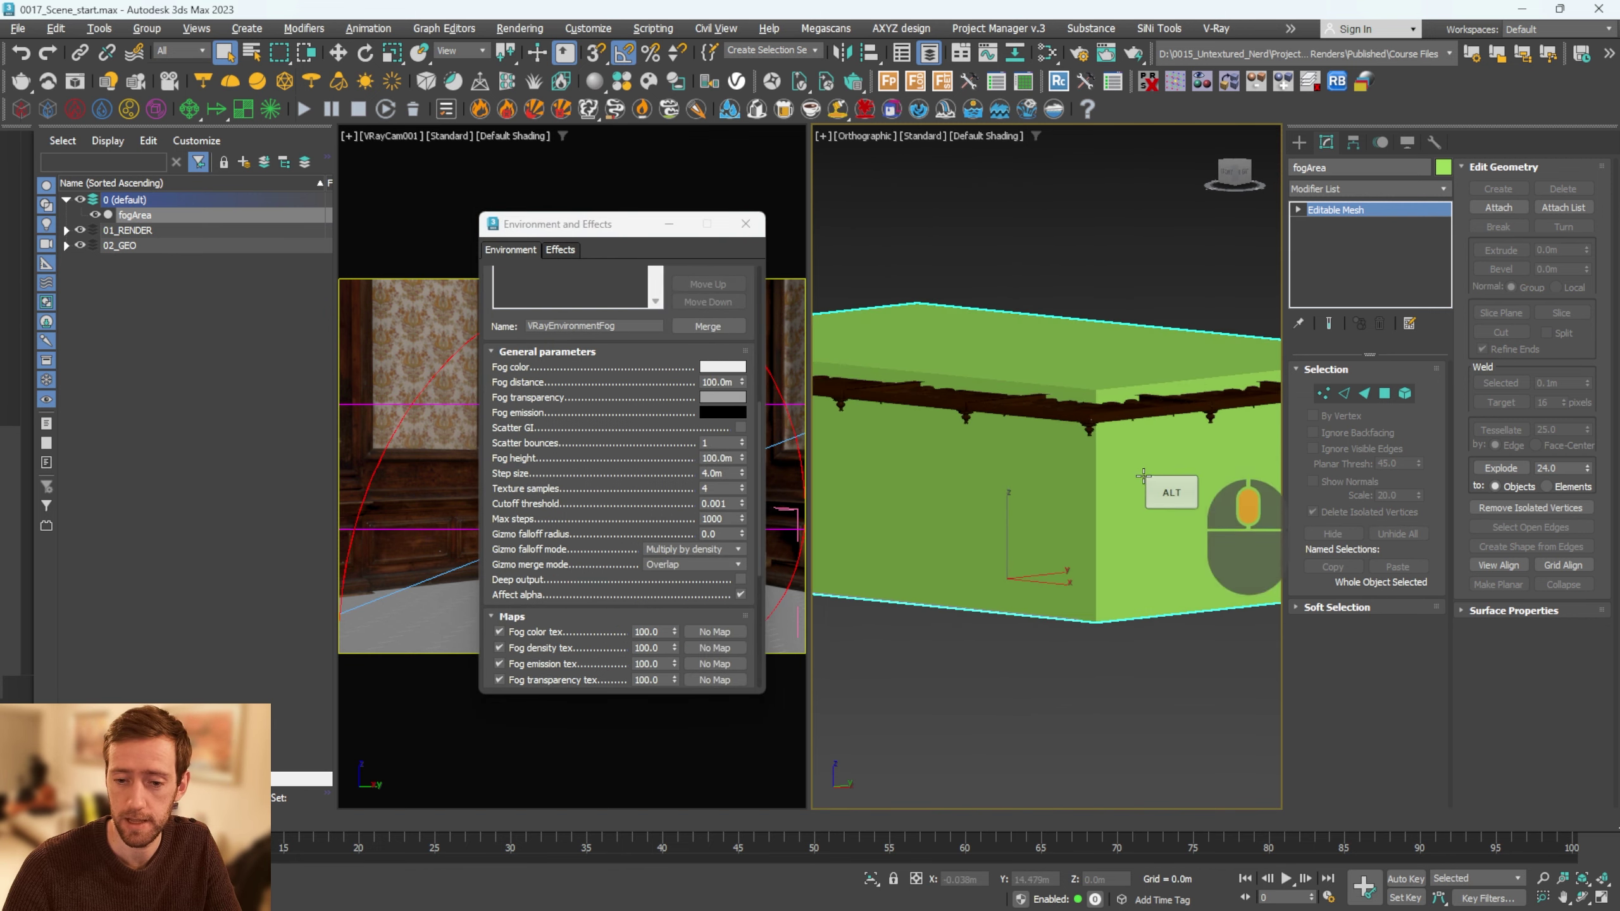
{"action": "middle_click_drag", "start_coordinate": [1096, 497], "coordinate": [1123, 459], "text": "alt"}
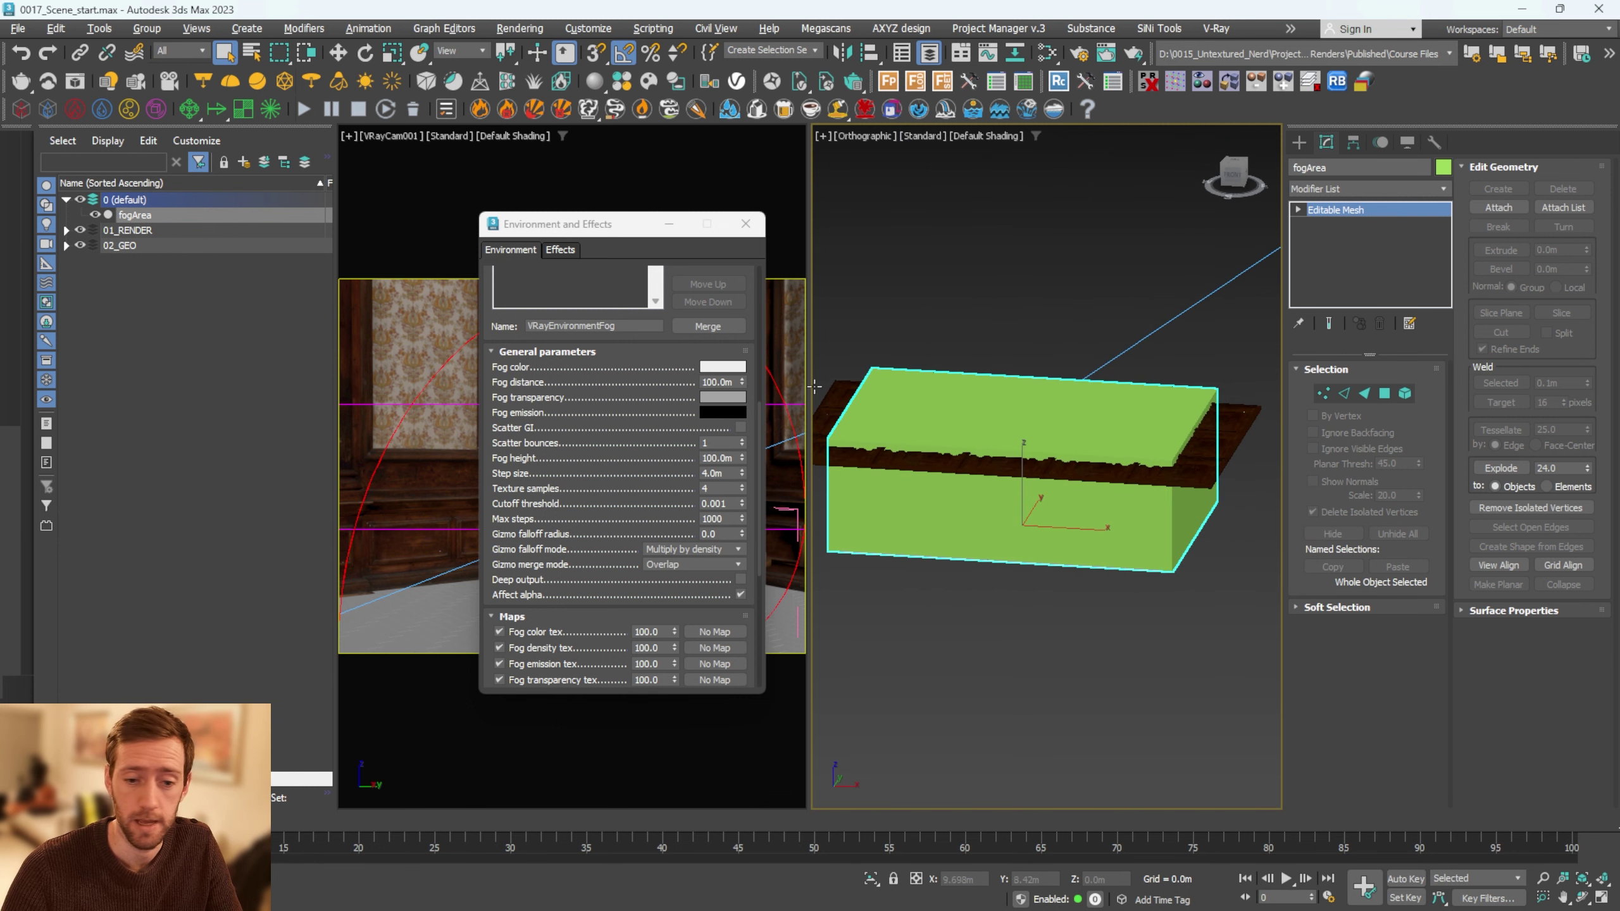
{"action": "left_click", "coordinate": [1436, 139]}
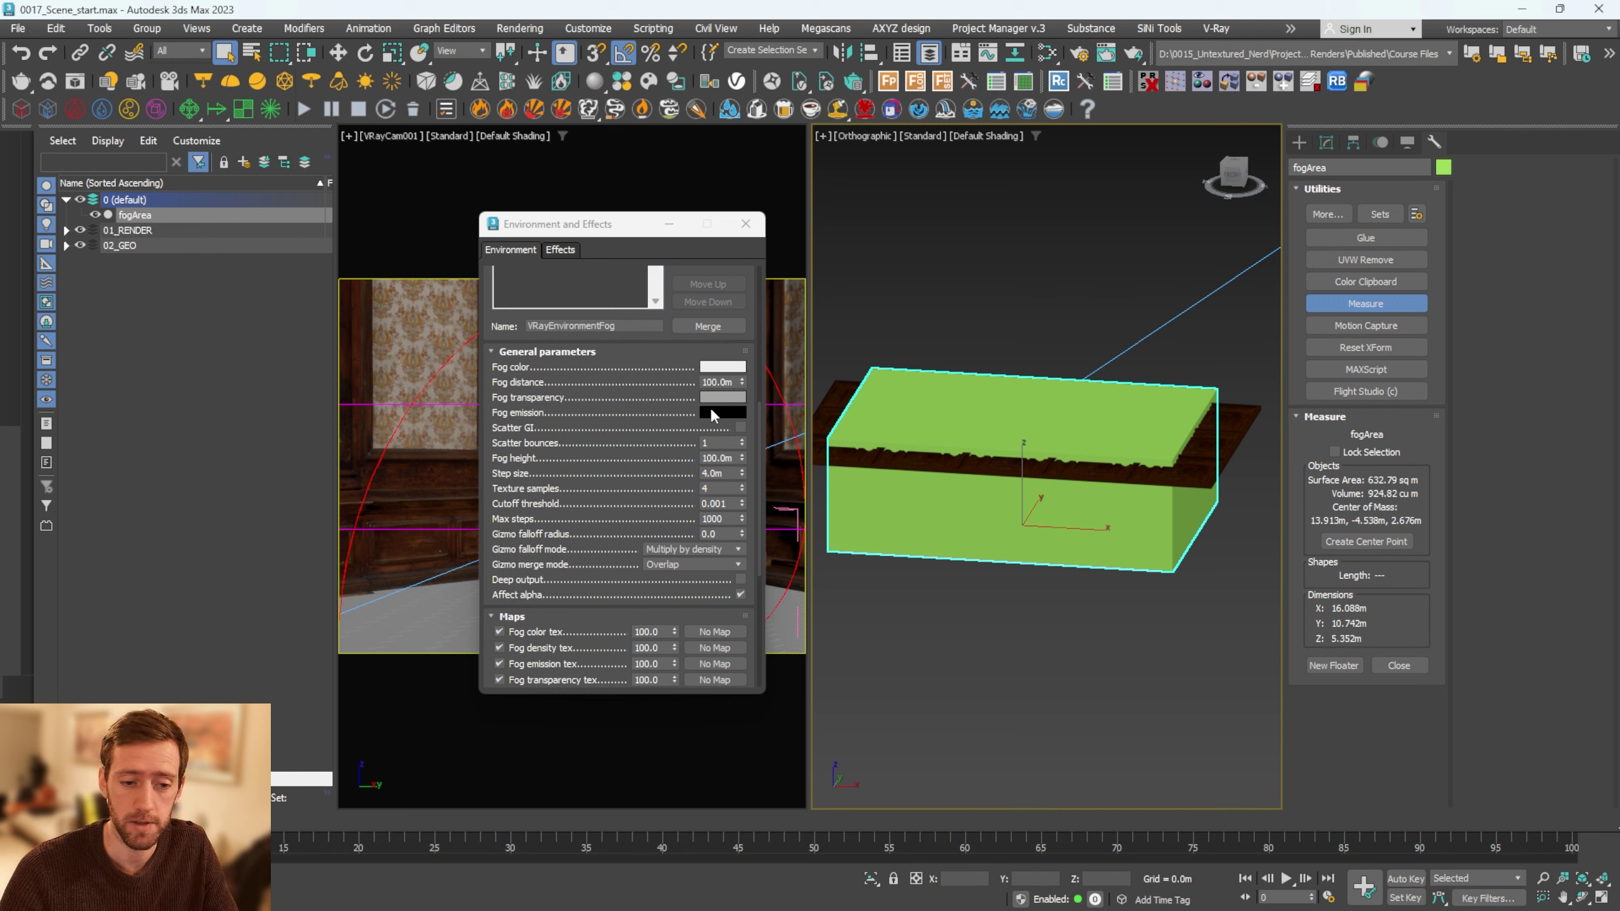
Step: Set the environment fog's distance to 32 m and its height to 7 m
{"action": "left_click", "coordinate": [714, 378]}
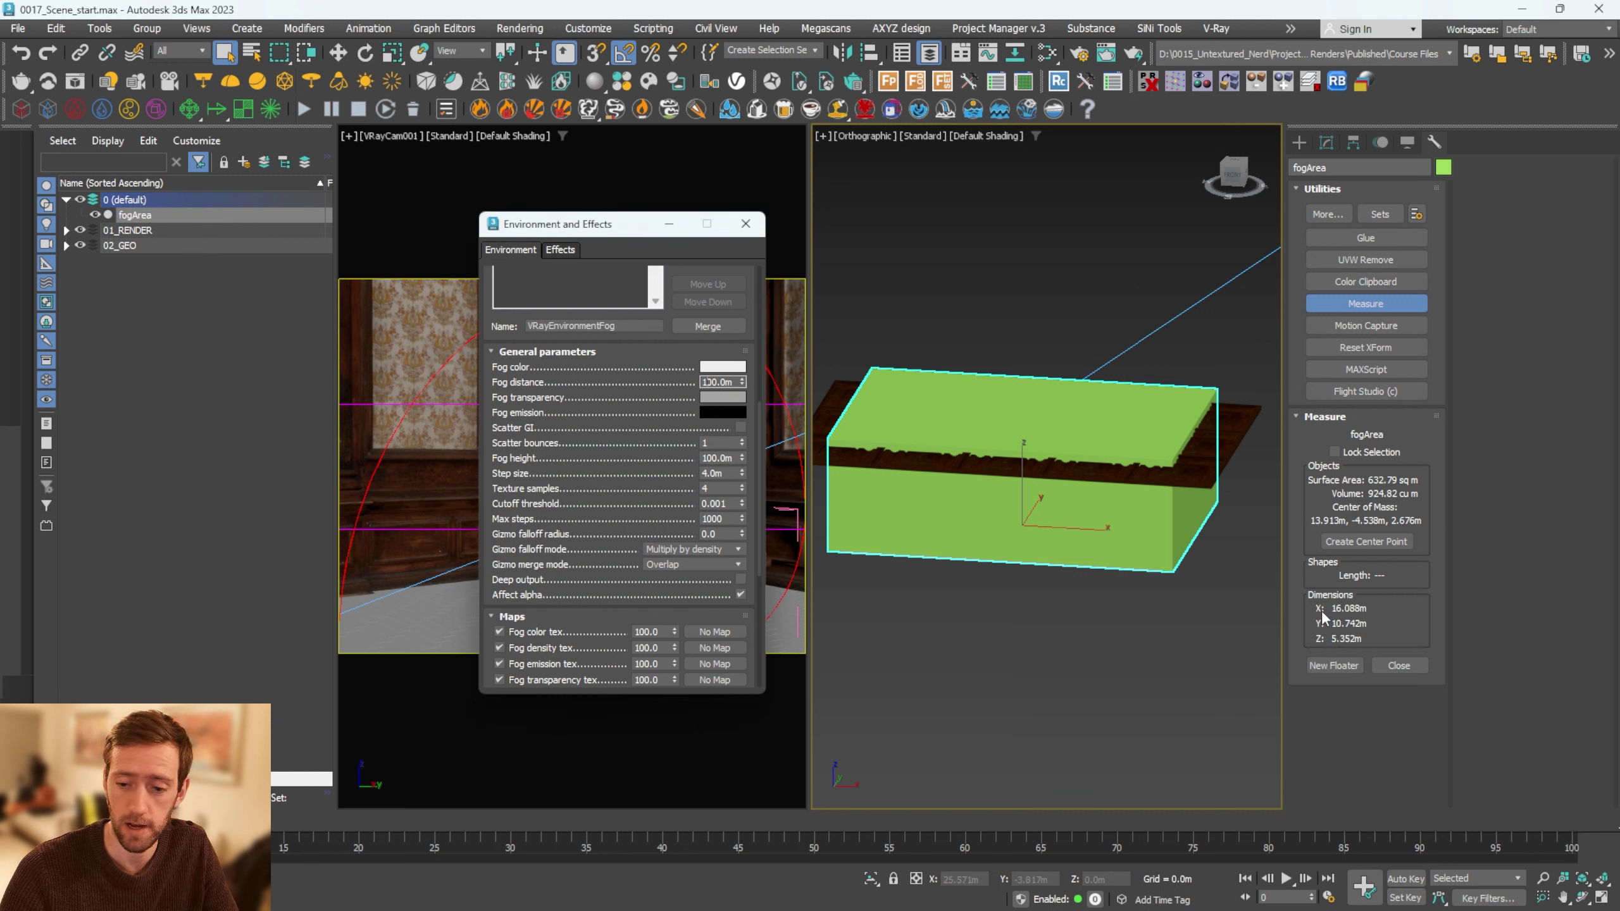
{"action": "double_click", "coordinate": [724, 381]}
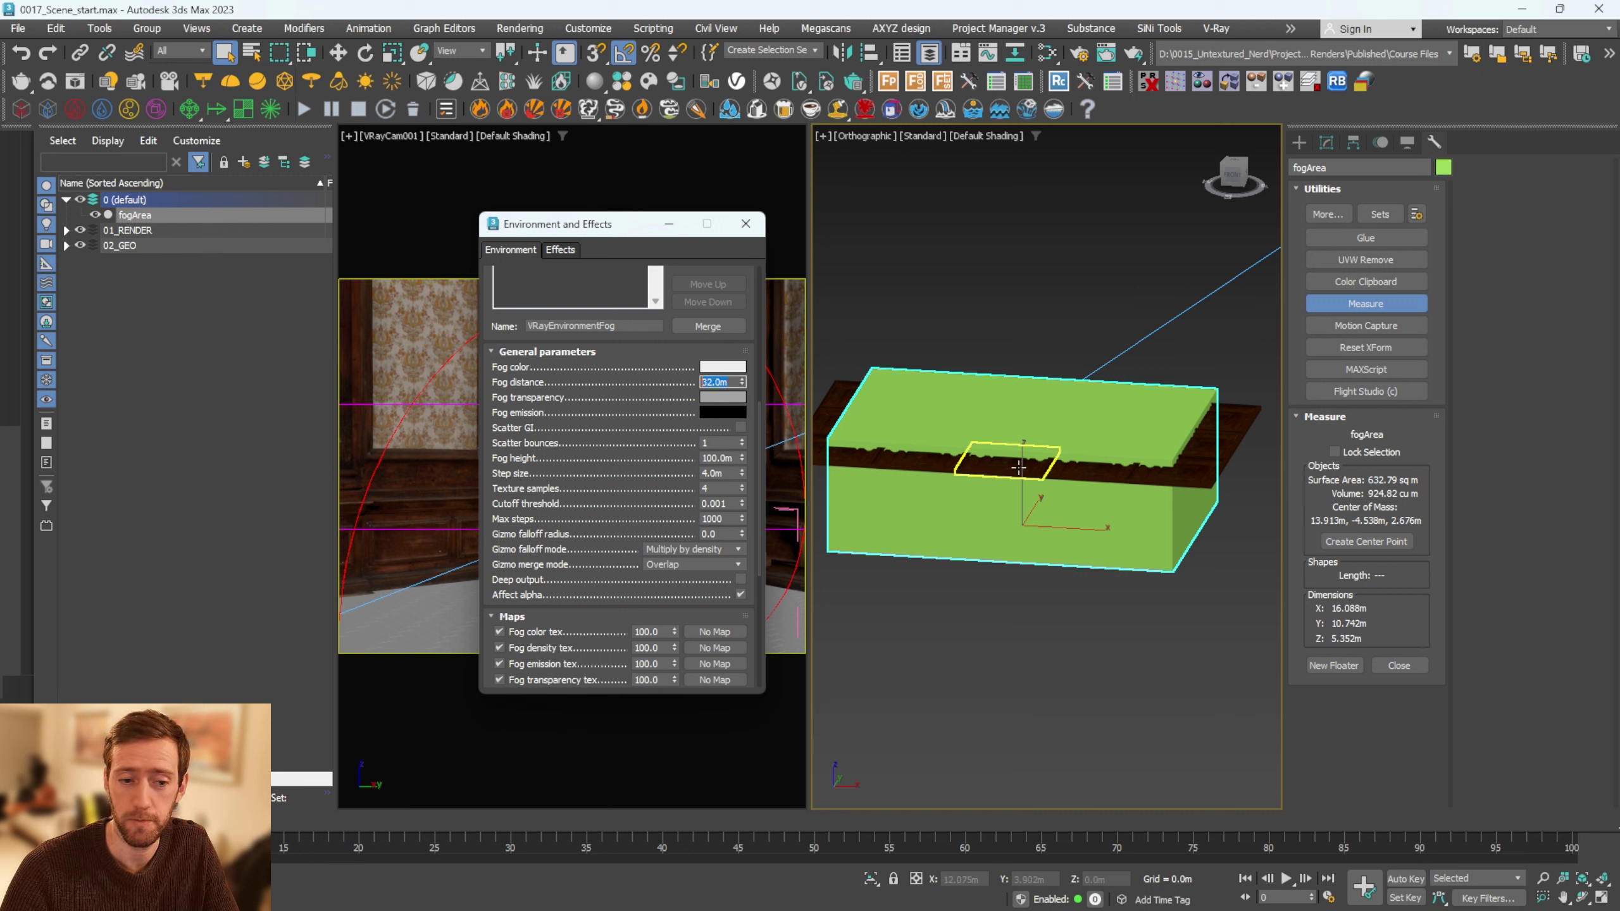
{"action": "left_click", "coordinate": [709, 458]}
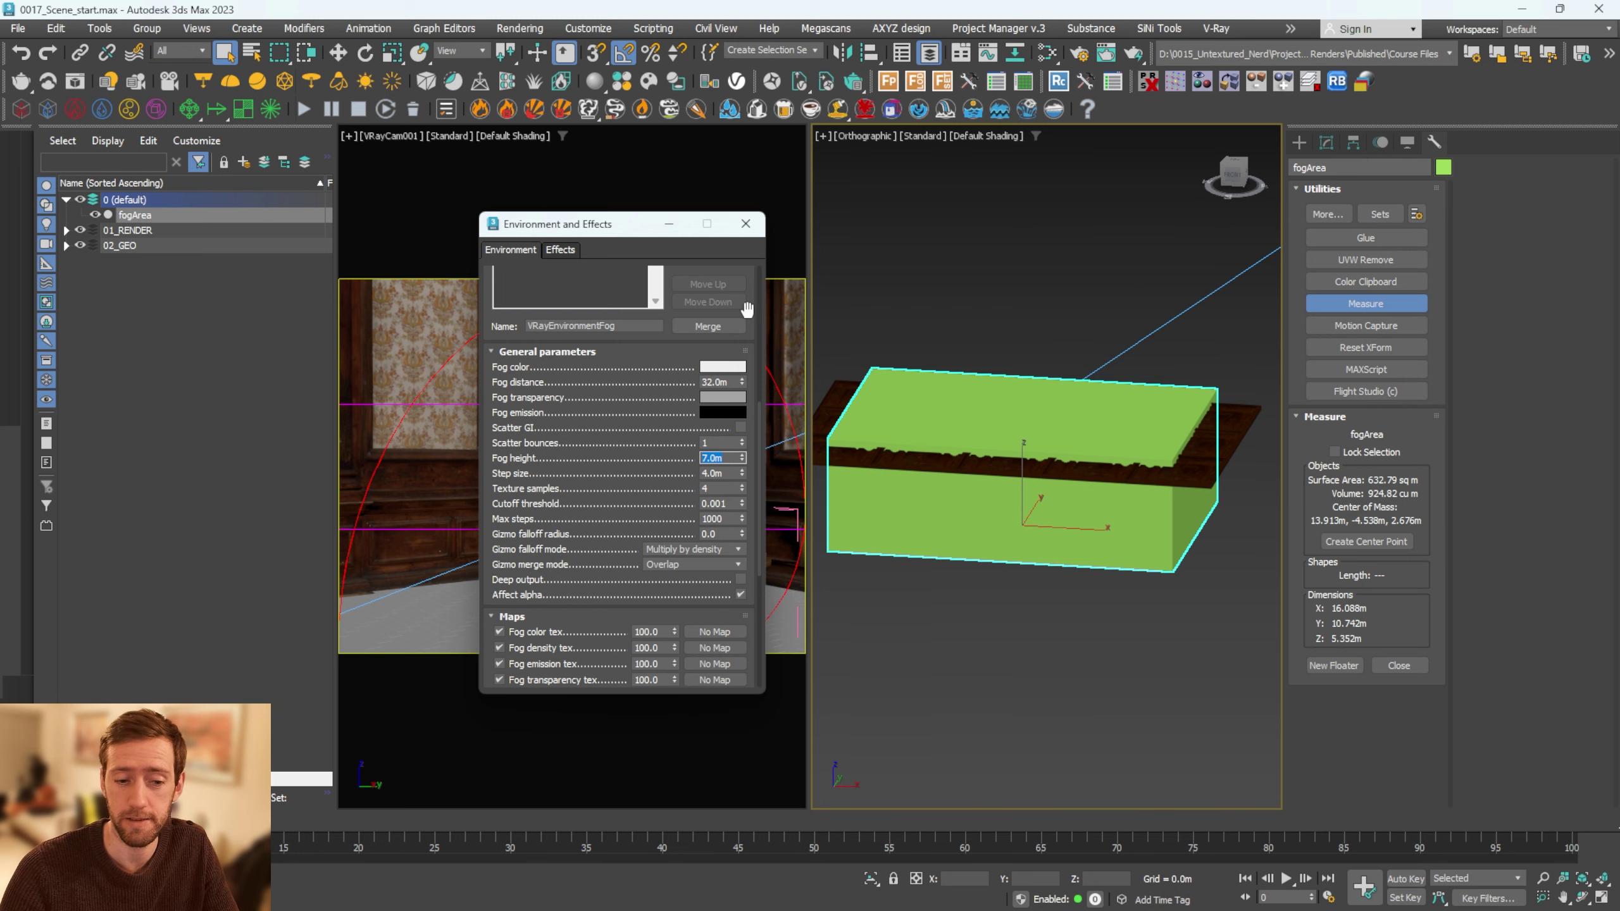
{"action": "left_click_drag", "start_coordinate": [613, 214], "coordinate": [581, 229]}
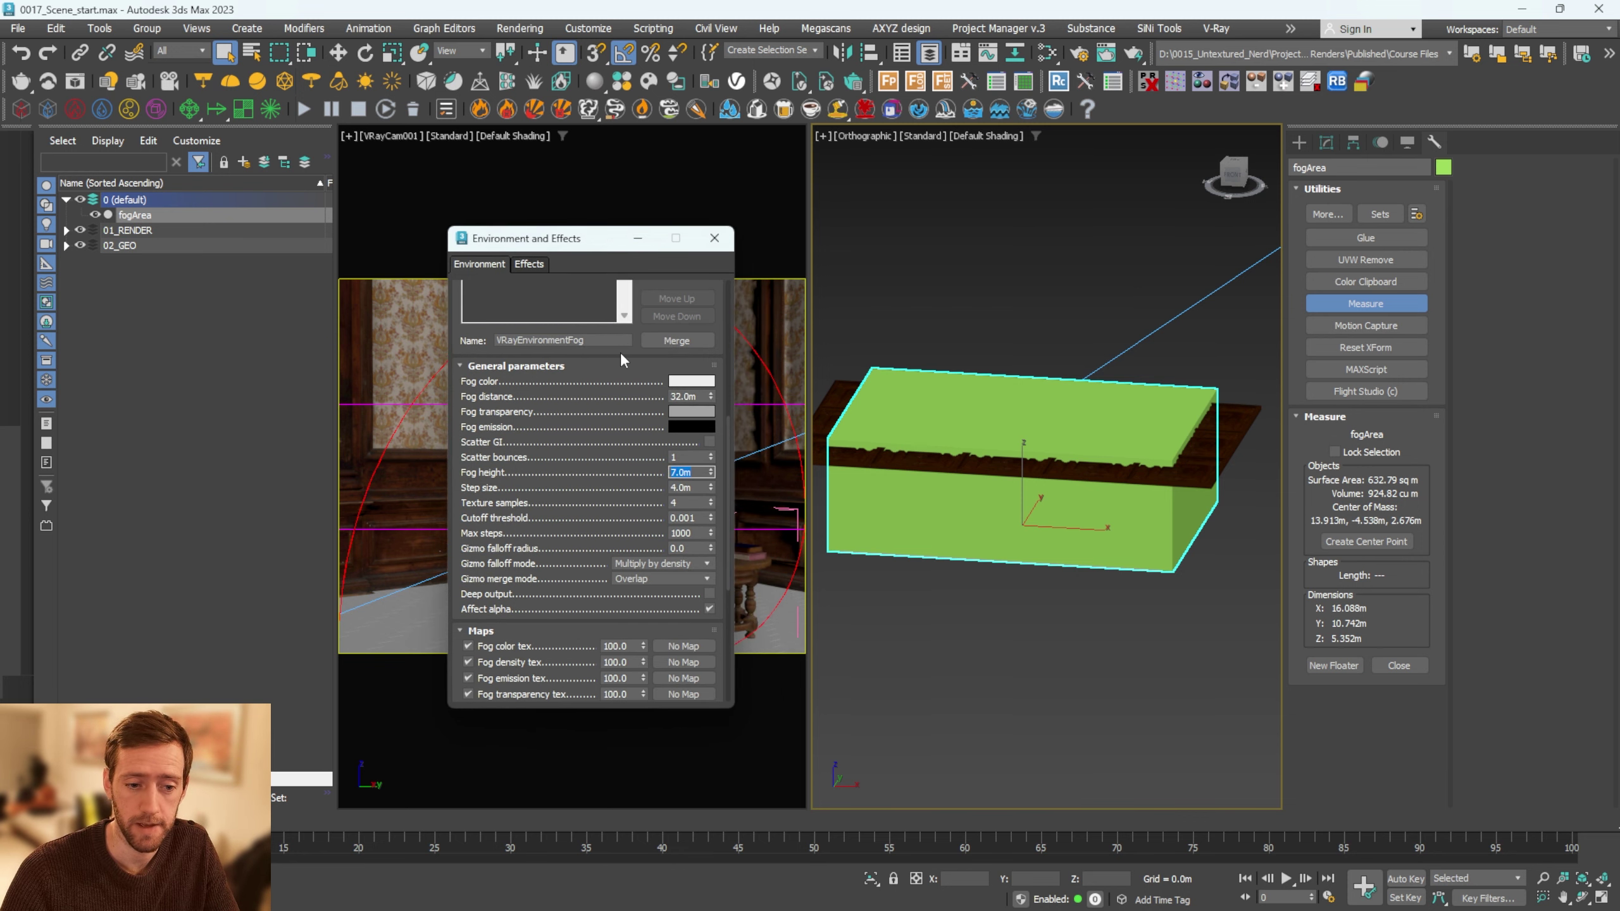
Step: Position the V-Ray frame buffer beside the orthographic viewport and deselect the fogArea mesh
{"action": "scroll", "coordinate": [626, 447], "scroll_direction": "up", "scroll_amount": 5}
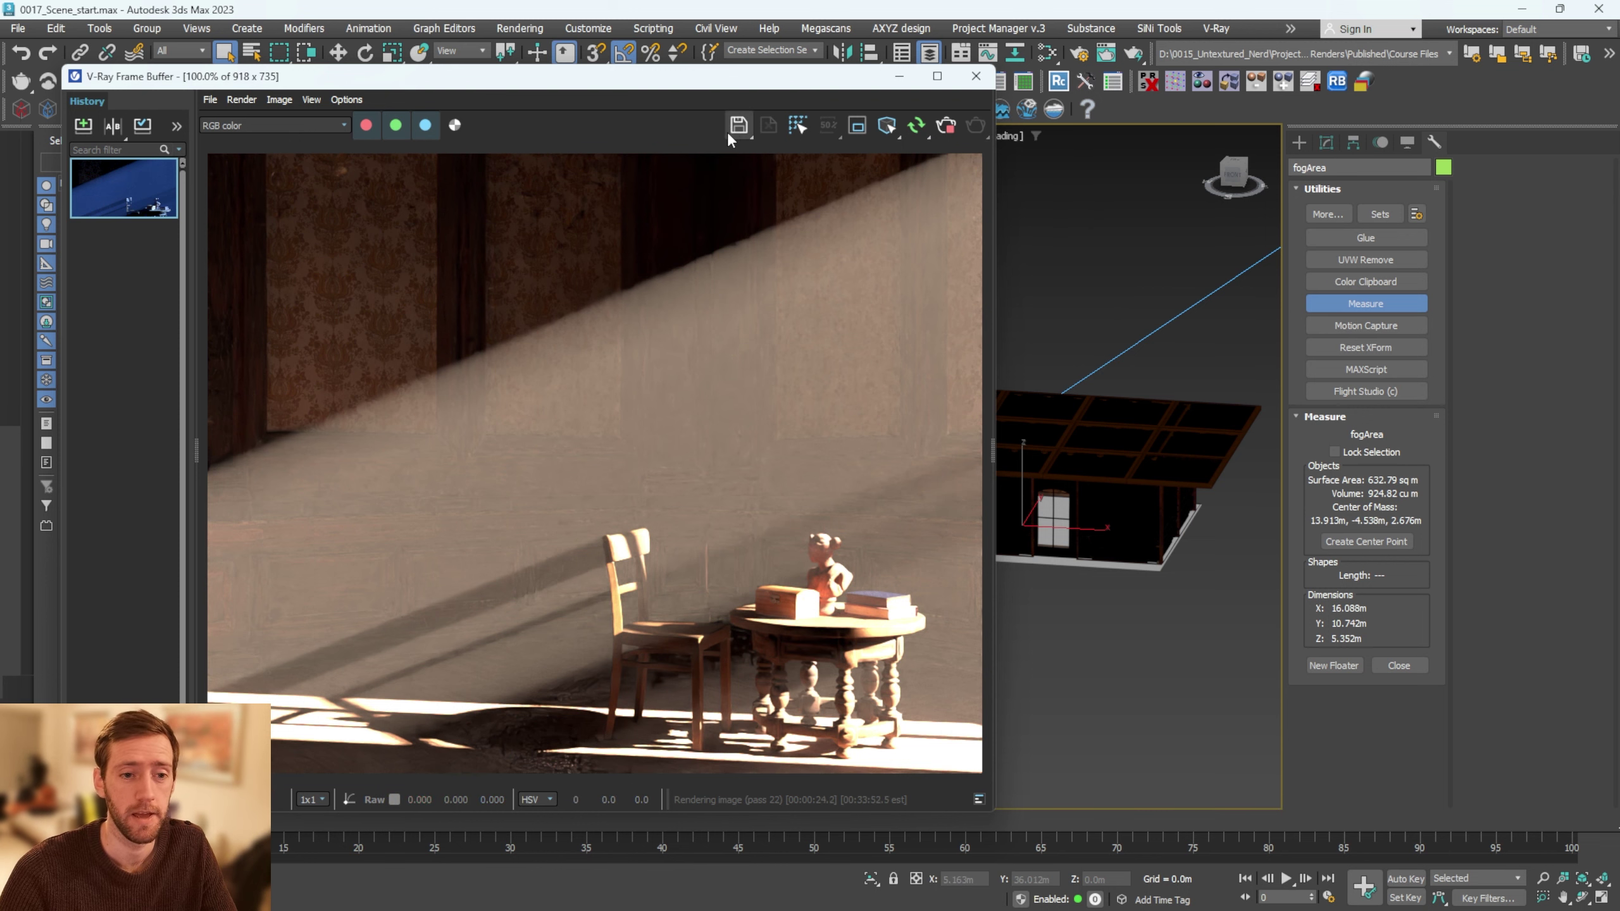
{"action": "left_click_drag", "start_coordinate": [715, 77], "coordinate": [713, 103]}
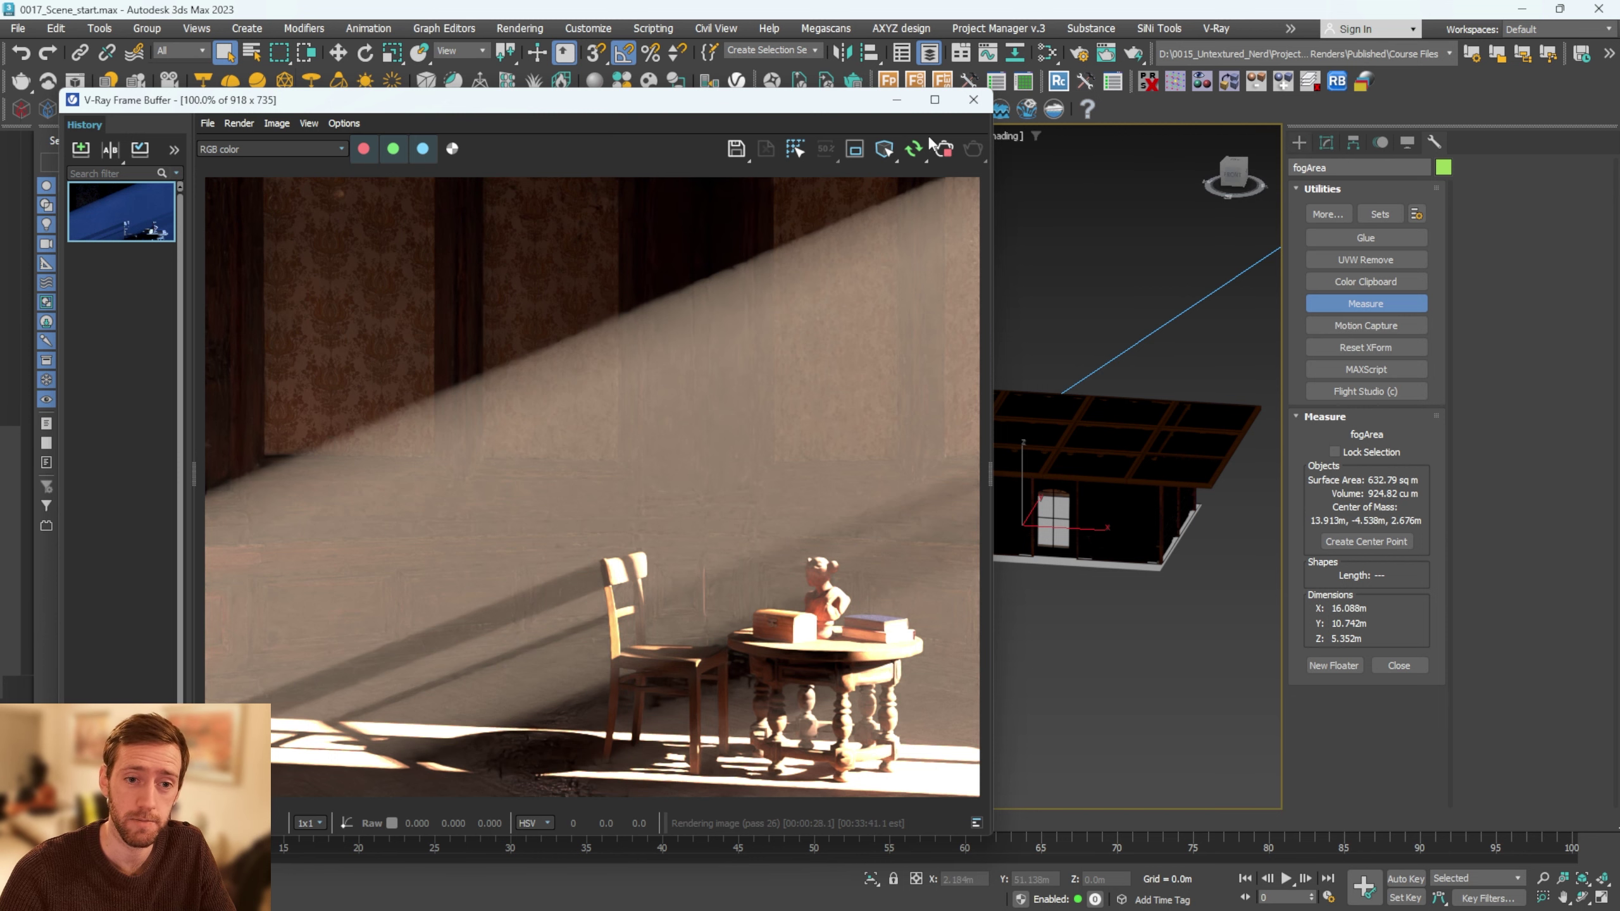
{"action": "left_click_drag", "start_coordinate": [834, 115], "coordinate": [830, 99]}
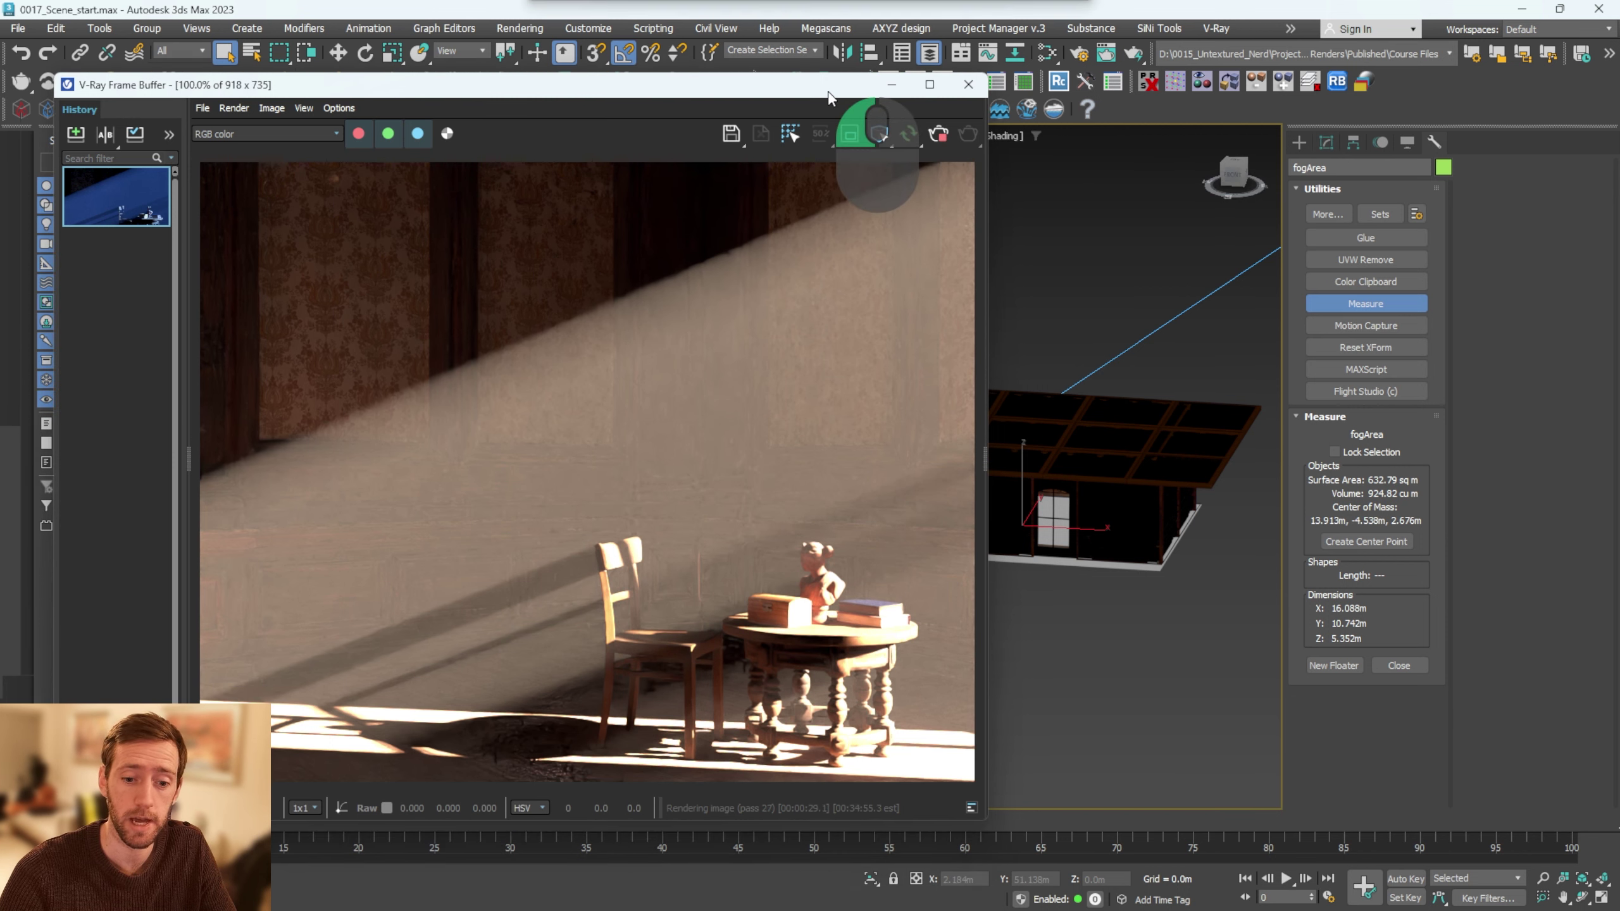
{"action": "left_click", "coordinate": [1072, 300]}
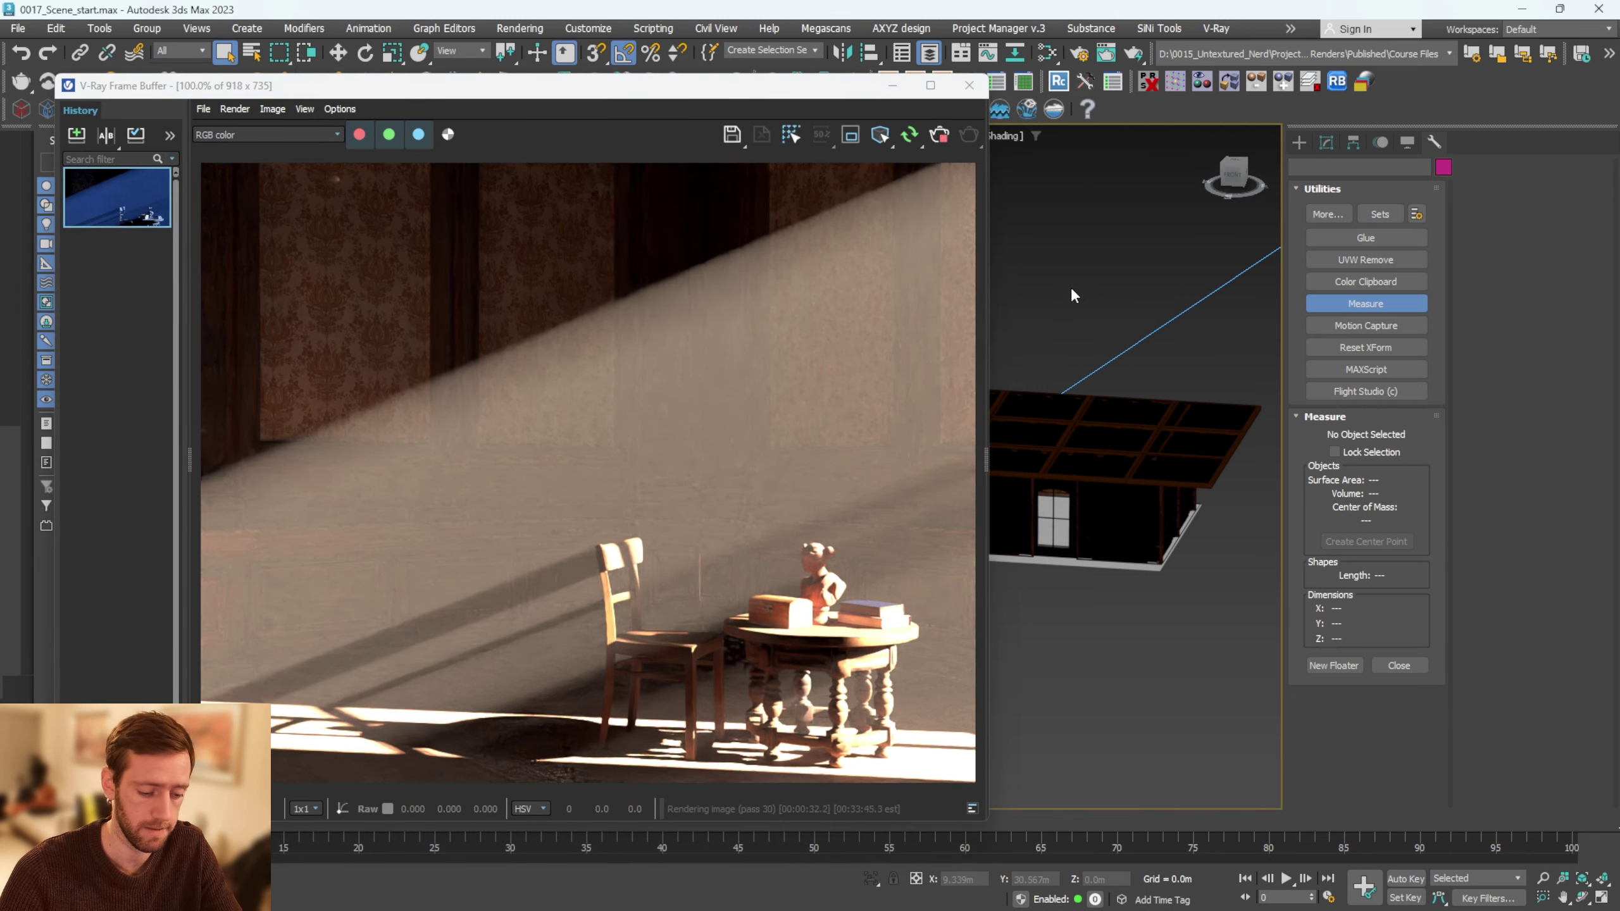
Step: Reopen the environment settings beside the render and display the general parameters of VRayEnvironmentFog
{"action": "key", "text": "8"}
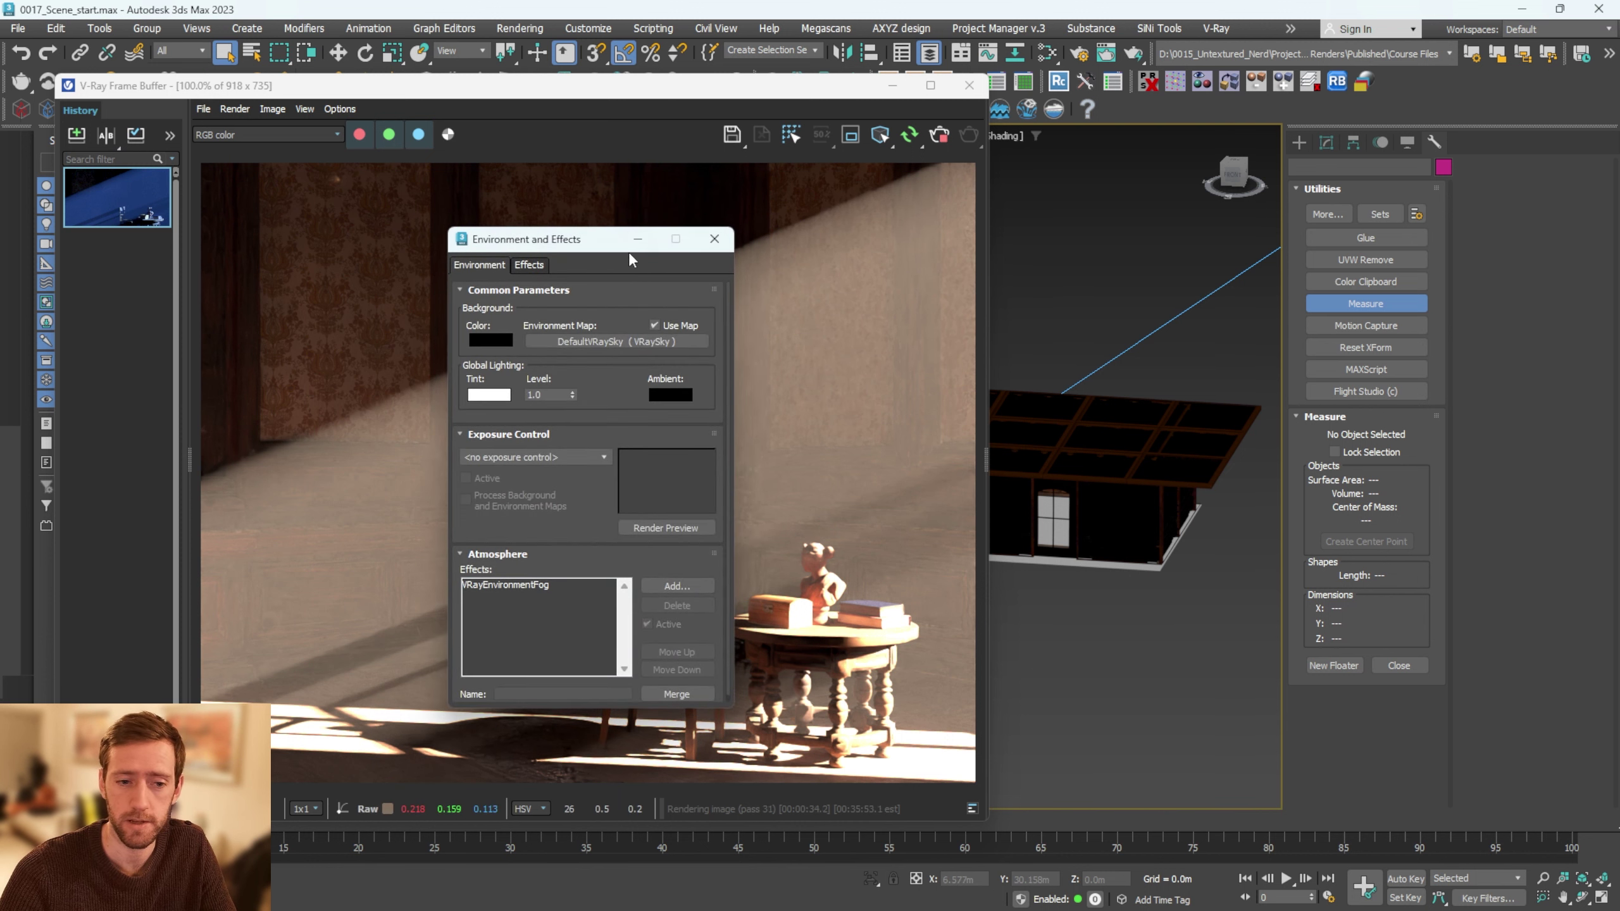
{"action": "left_click_drag", "start_coordinate": [606, 247], "coordinate": [1124, 174]}
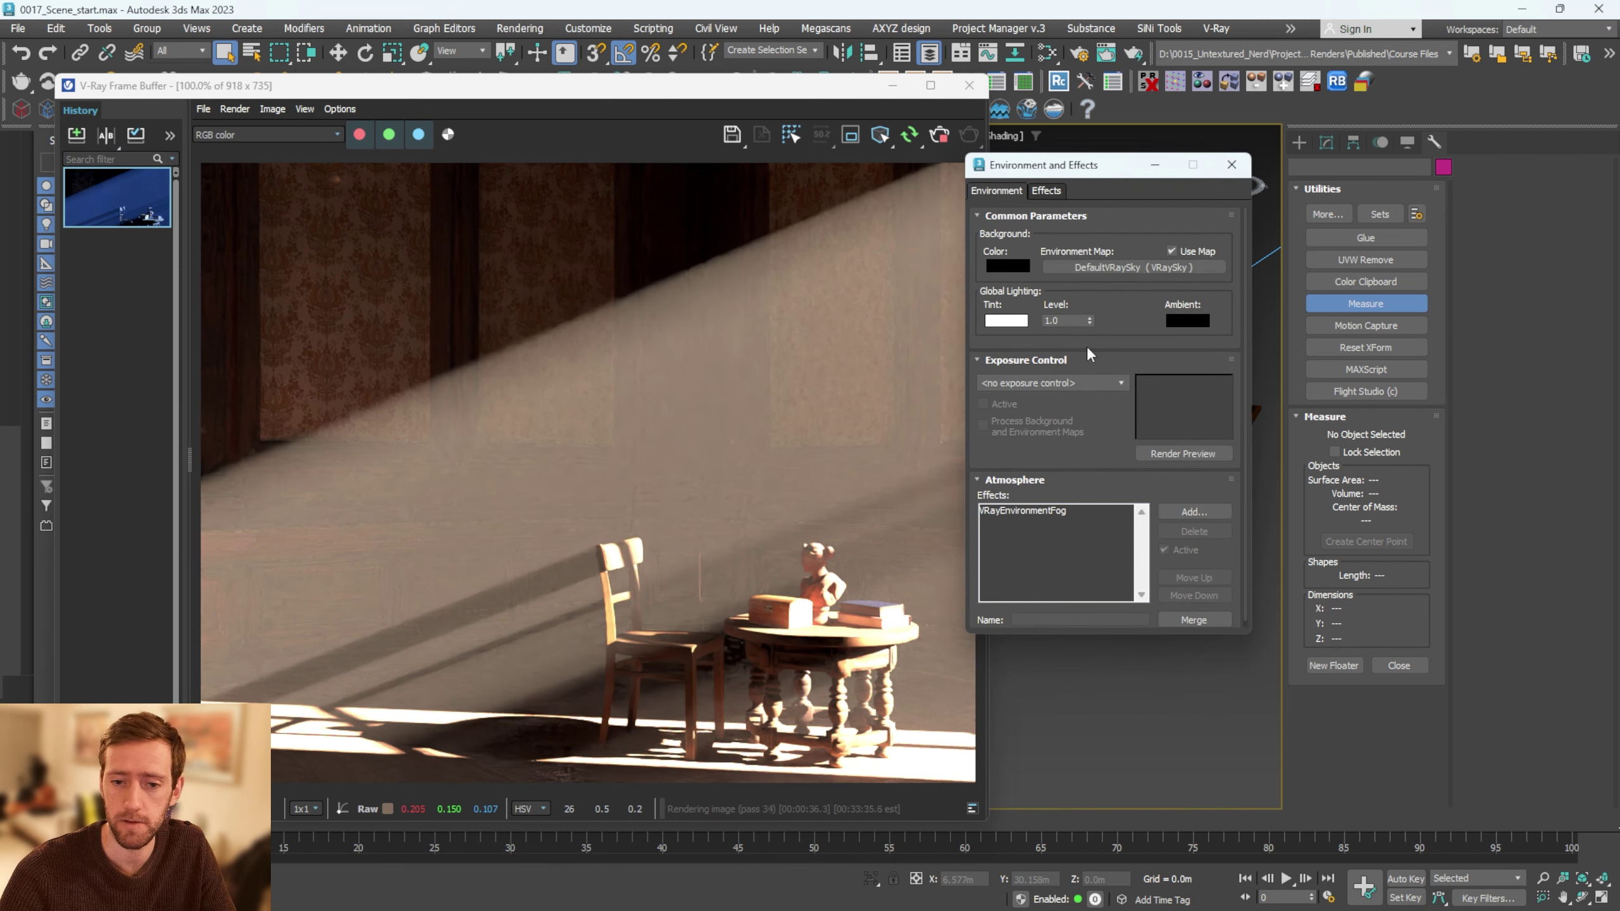
{"action": "scroll", "coordinate": [1030, 490], "scroll_direction": "down", "scroll_amount": 1}
{"action": "left_click", "coordinate": [1041, 509]}
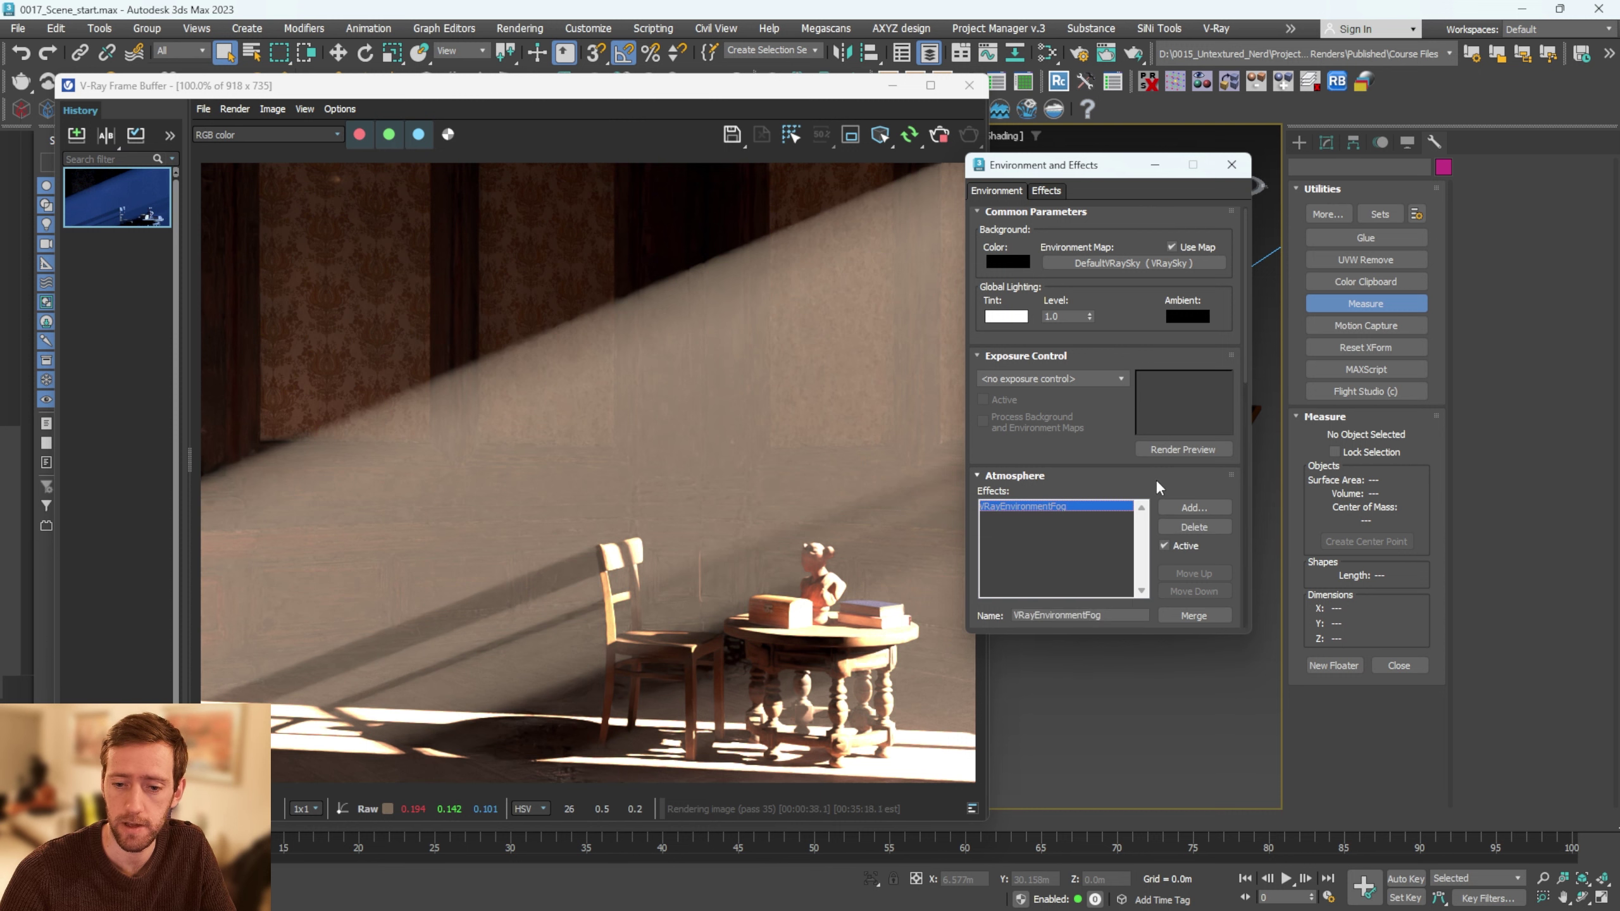
{"action": "scroll", "coordinate": [1145, 414], "scroll_direction": "down", "scroll_amount": 5}
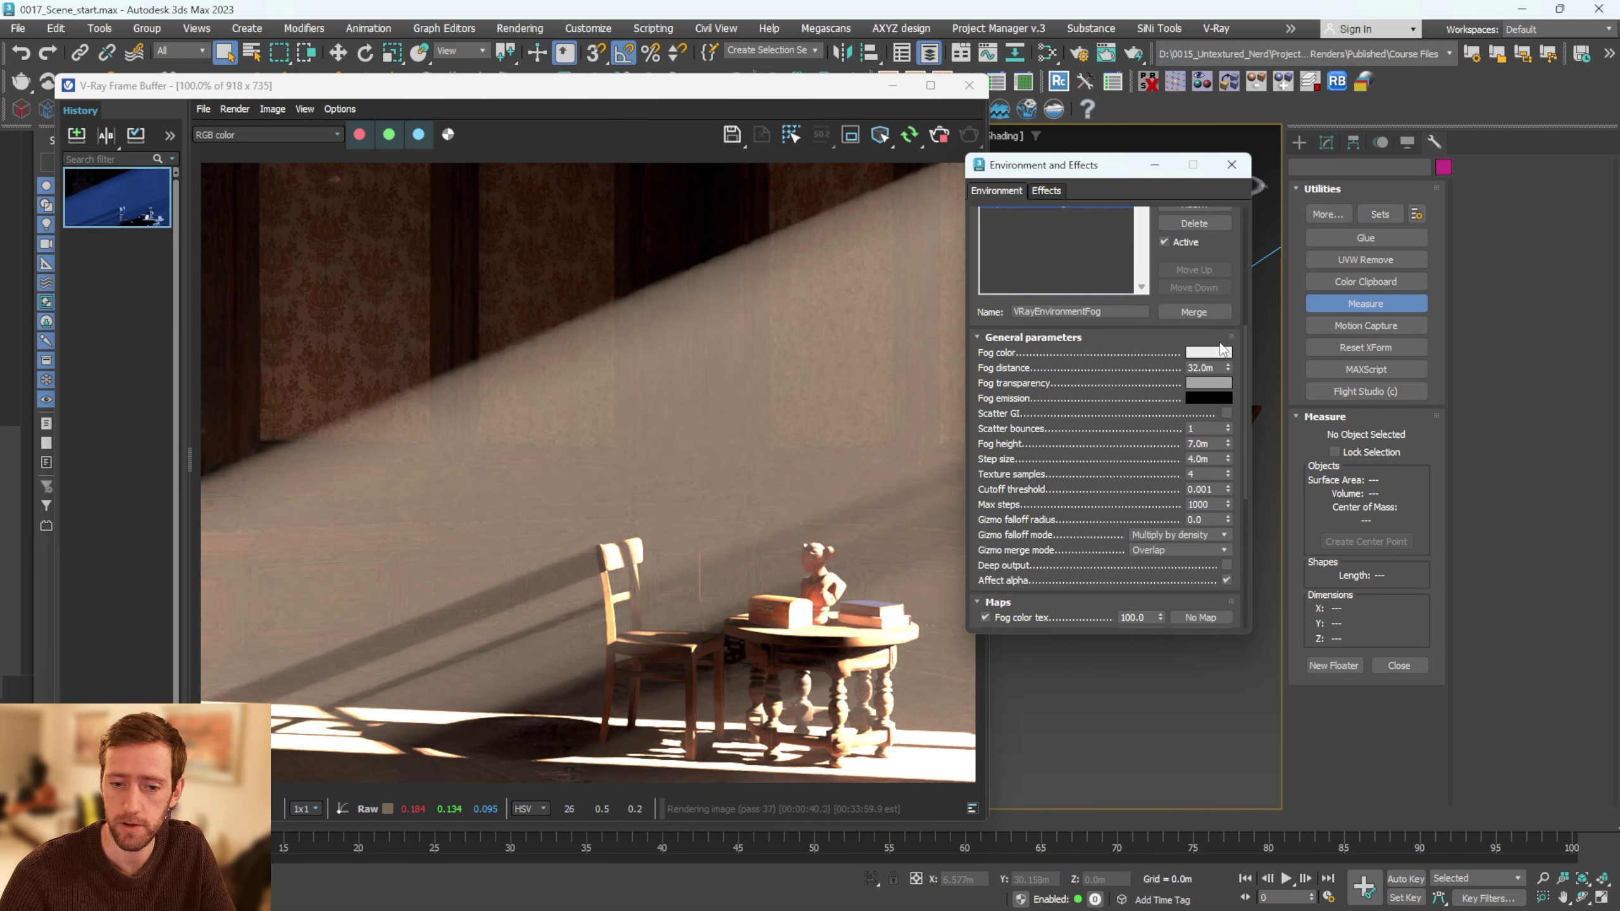
Step: Set the fog color to dark blue with RGB 5, 29, 99 and arrange the settings window beside the render
{"action": "left_click", "coordinate": [1197, 355]}
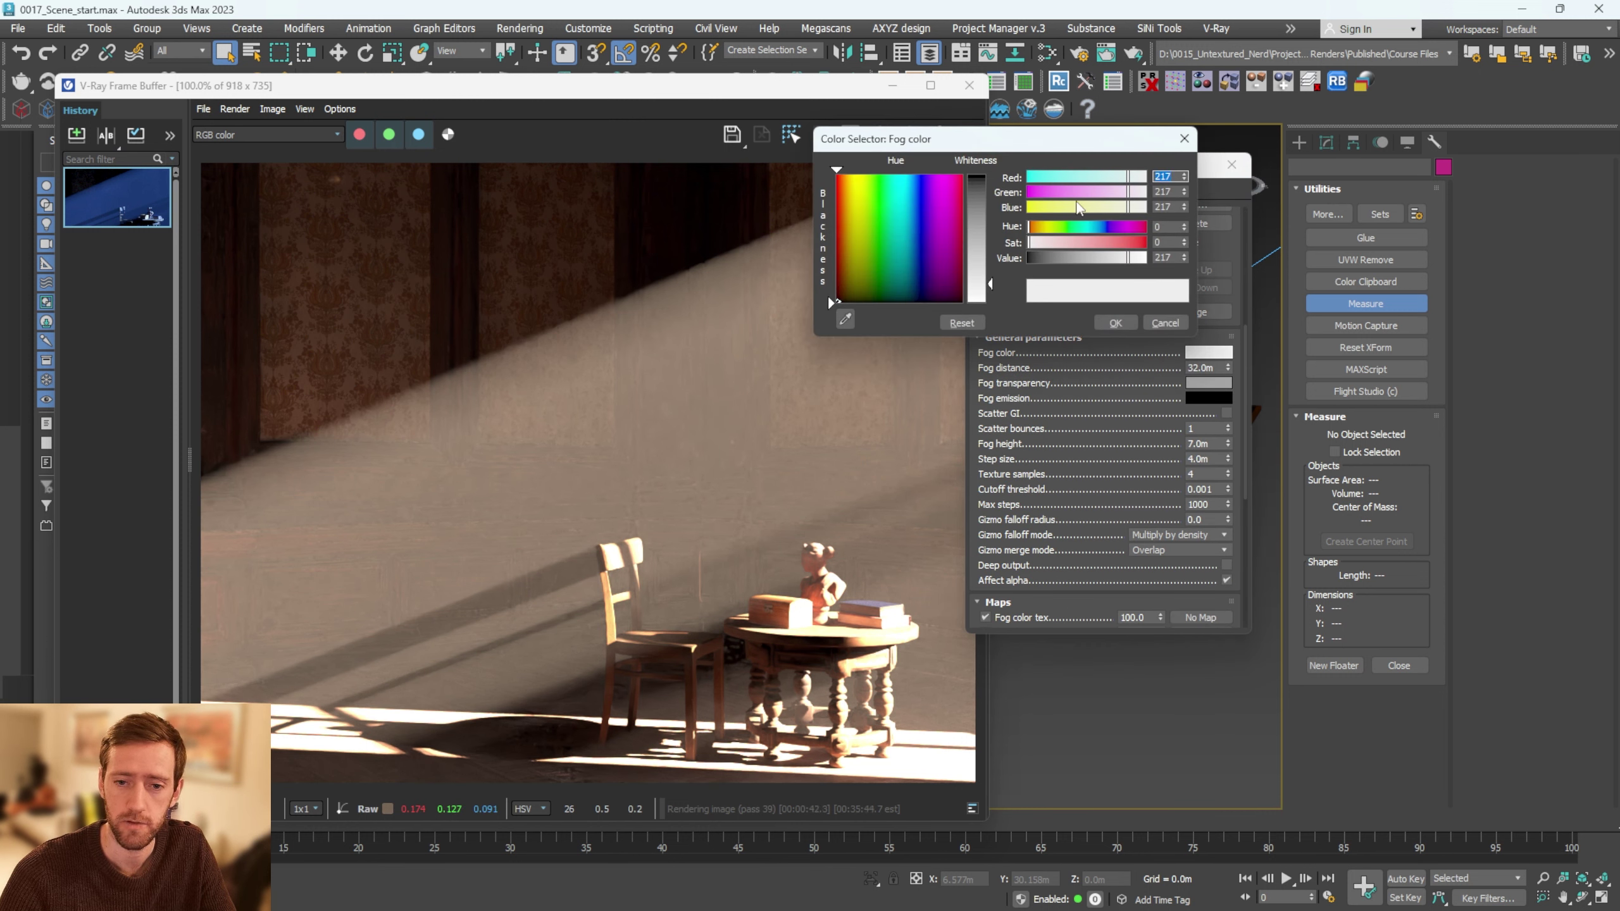
{"action": "left_click_drag", "start_coordinate": [892, 185], "coordinate": [915, 181]}
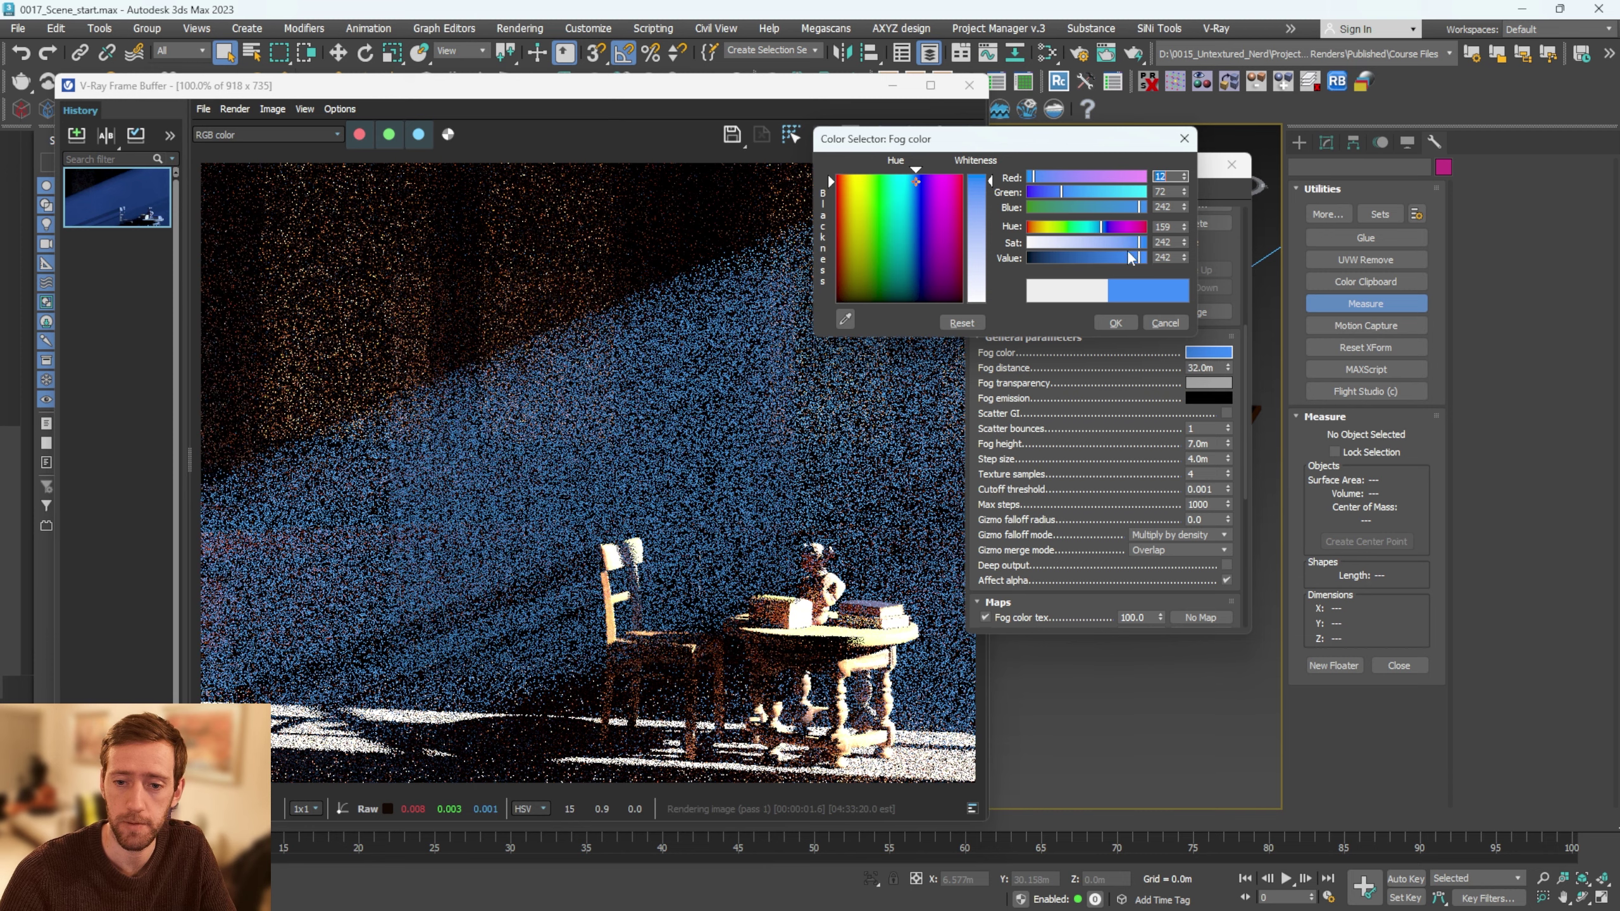
{"action": "left_click_drag", "start_coordinate": [1111, 258], "coordinate": [1073, 258]}
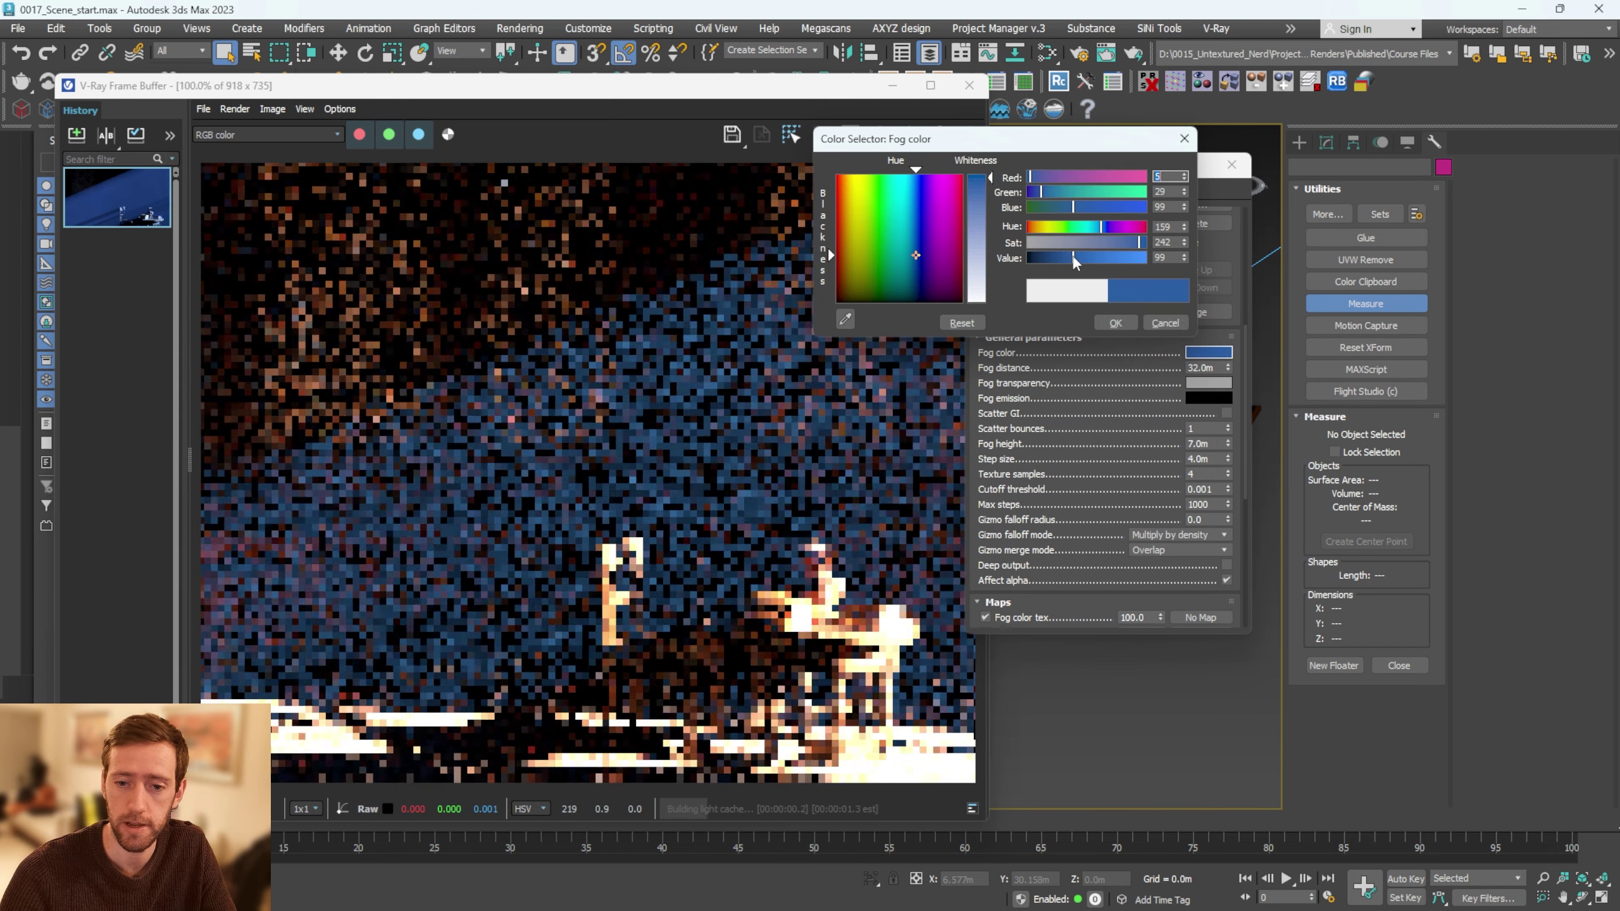
{"action": "left_click", "coordinate": [1116, 324]}
{"action": "left_click_drag", "start_coordinate": [1084, 164], "coordinate": [1139, 122]}
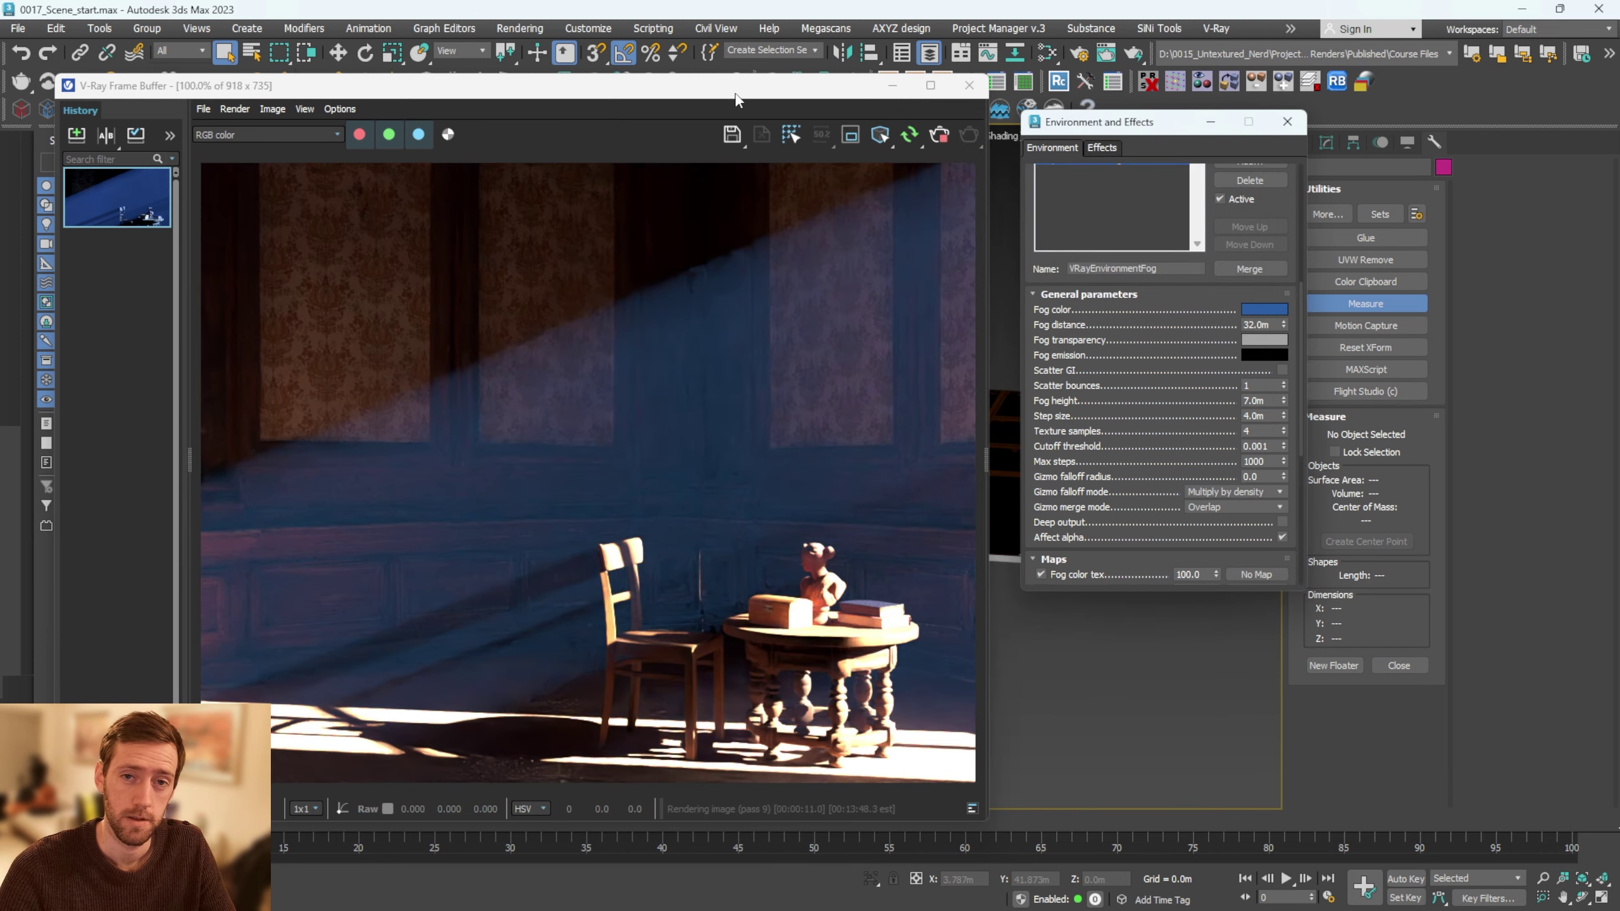
{"action": "left_click_drag", "start_coordinate": [729, 98], "coordinate": [727, 93]}
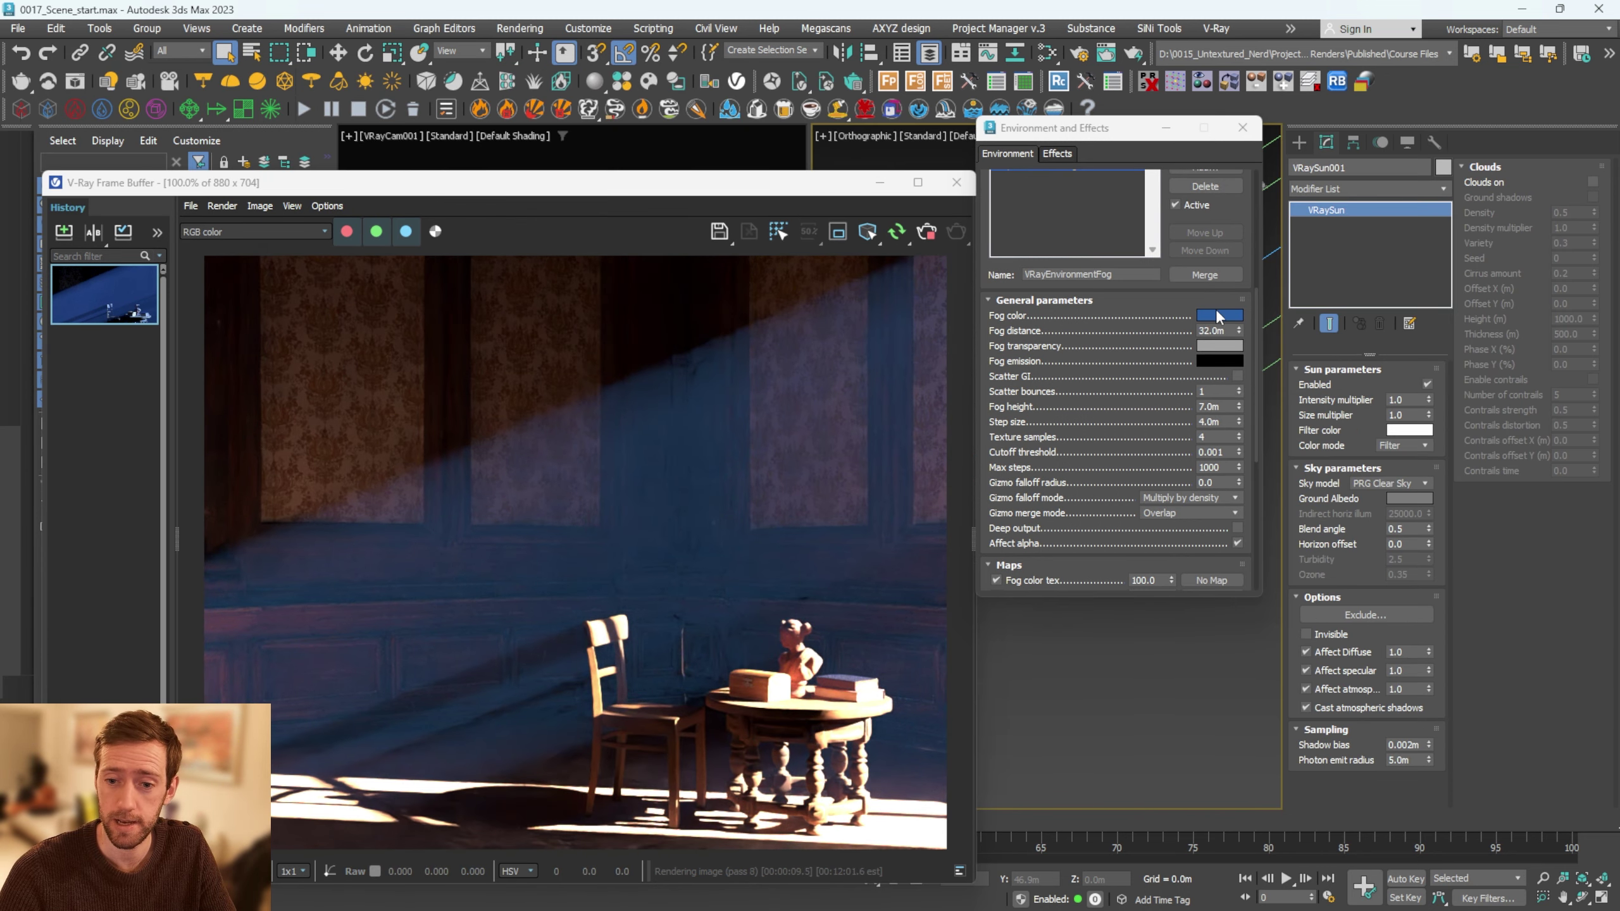
Step: Copy the fog color onto the VRaySun's filter color and lighten the fog color to RGB 19, 58, 170
{"action": "left_click_drag", "start_coordinate": [1217, 317], "coordinate": [1422, 431]}
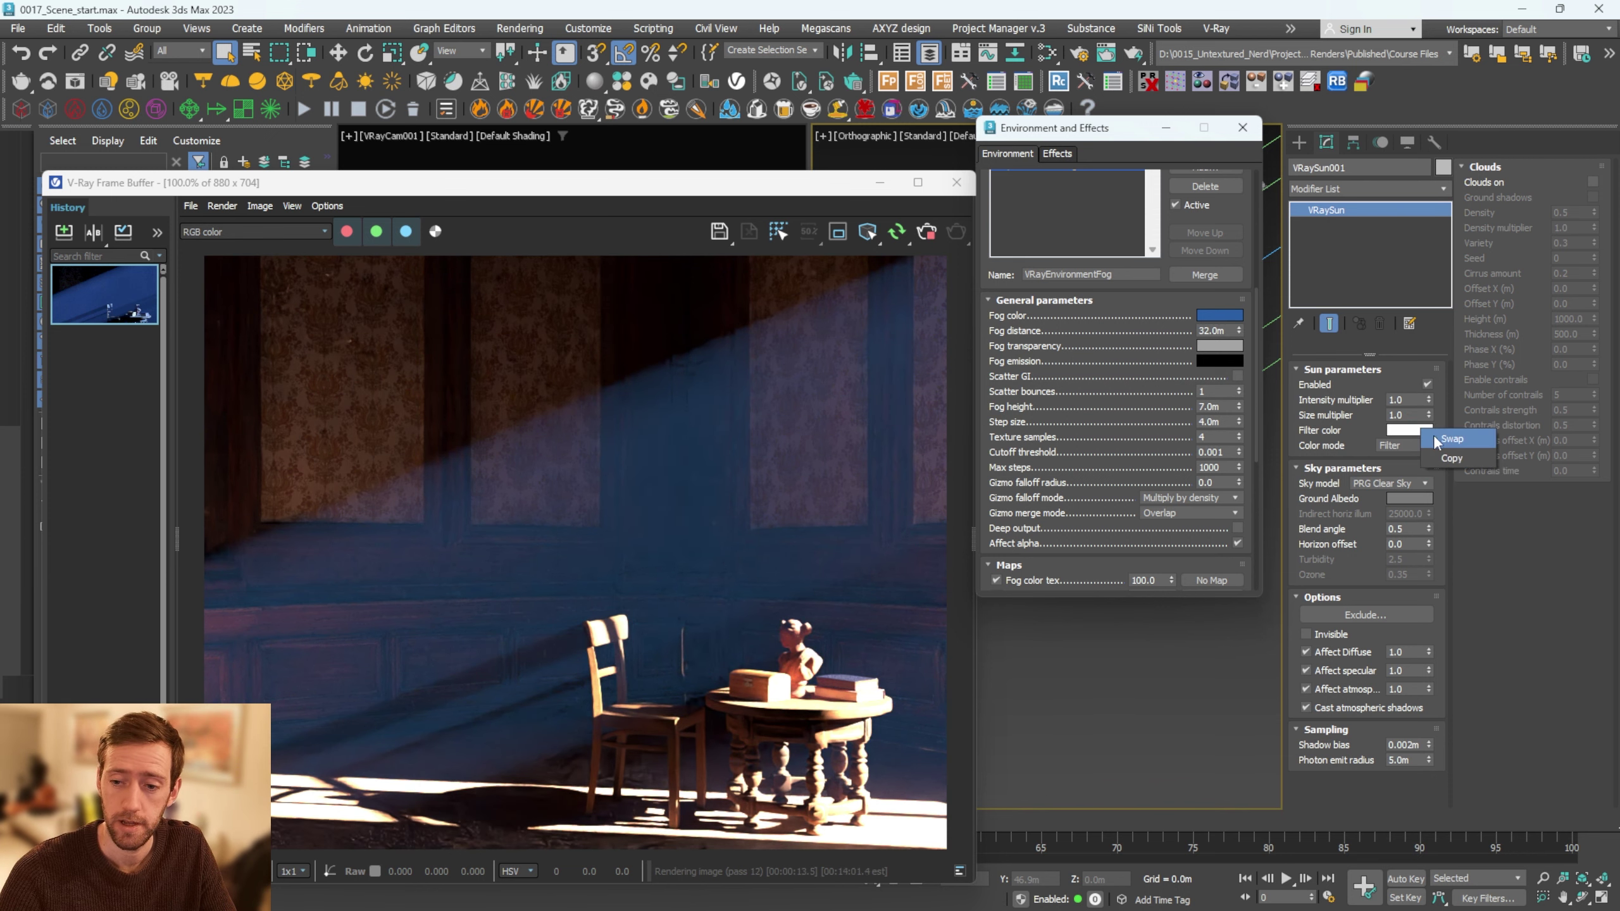
{"action": "left_click", "coordinate": [1452, 460]}
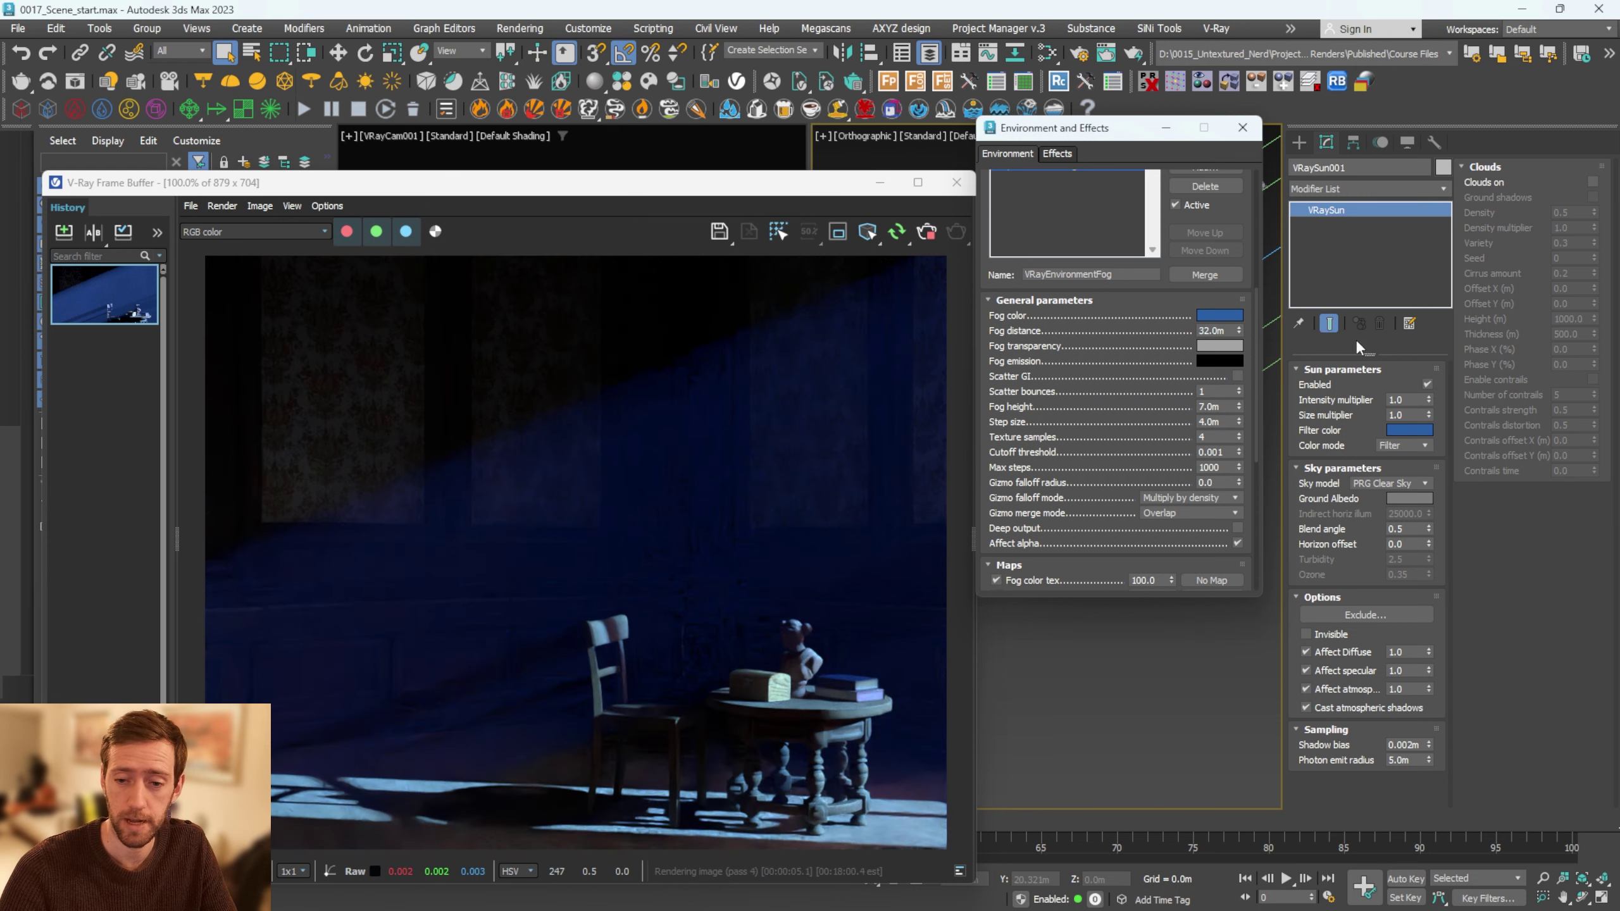
{"action": "left_click", "coordinate": [1220, 316]}
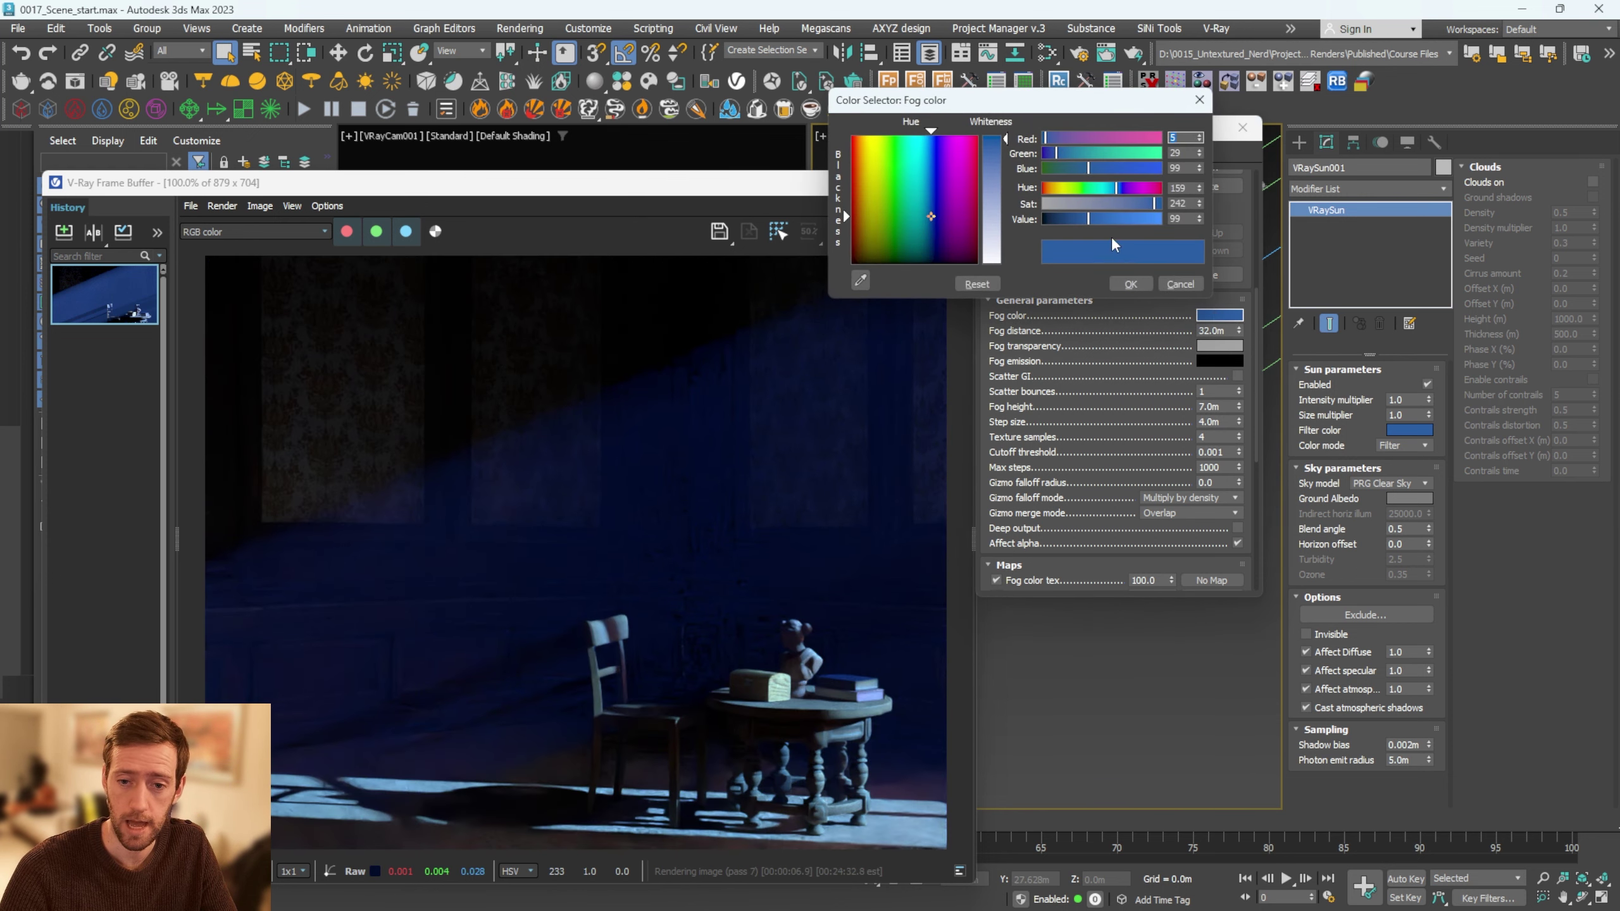
{"action": "mouse_move", "coordinate": [1143, 205]}
{"action": "left_mouse_down"}
{"action": "mouse_move", "coordinate": [1115, 199]}
{"action": "mouse_move", "coordinate": [1114, 216]}
{"action": "mouse_move", "coordinate": [1147, 201]}
{"action": "left_mouse_up"}
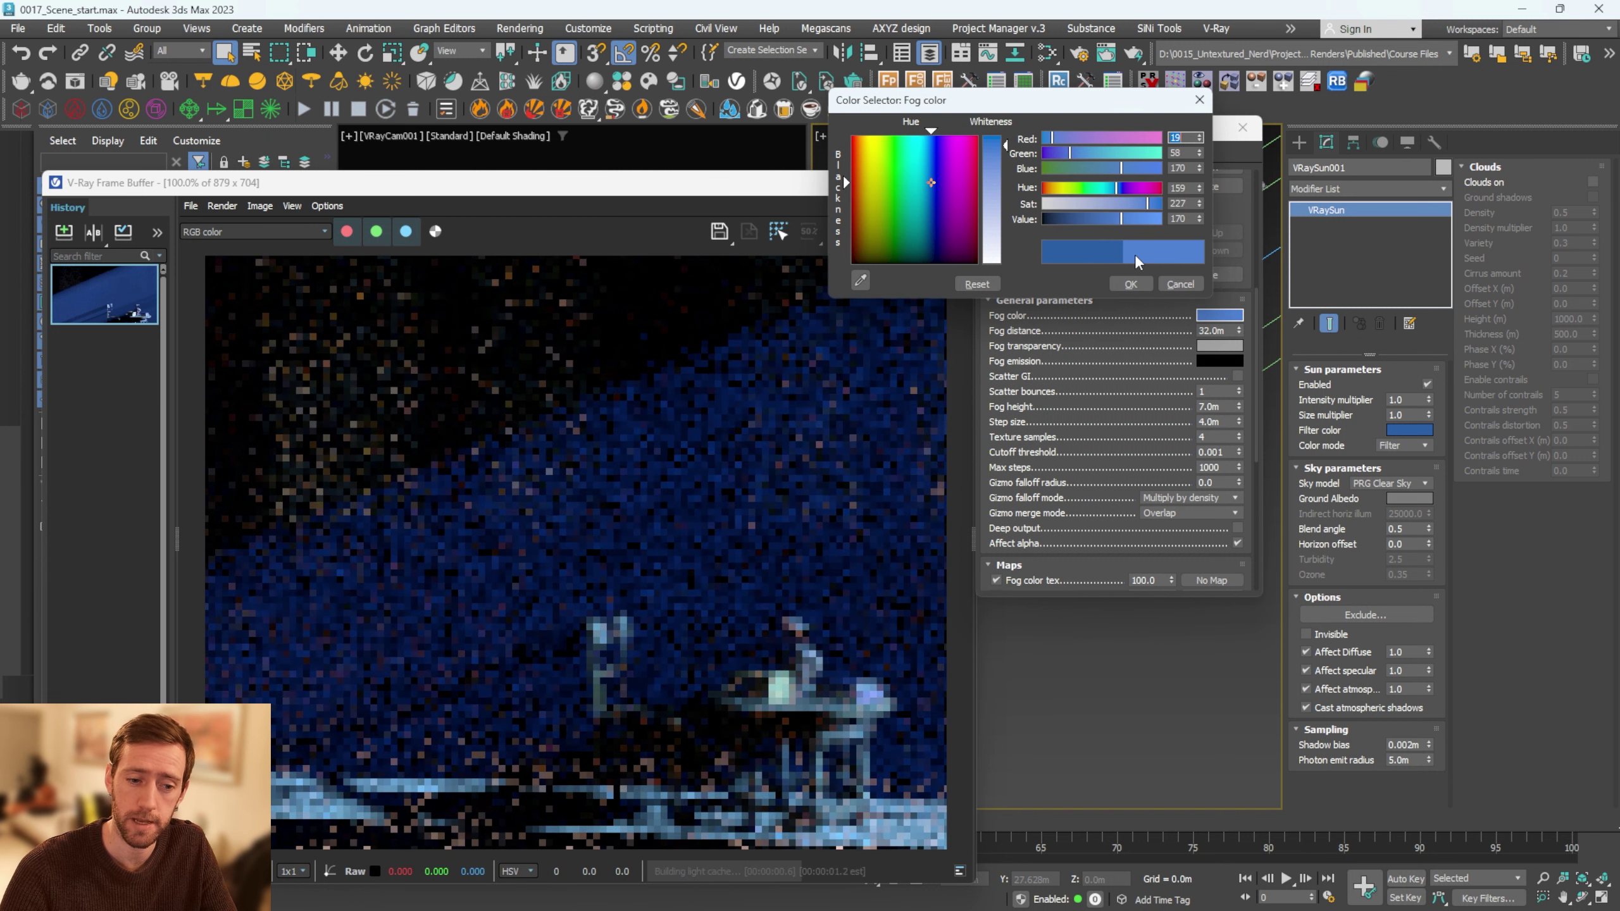
{"action": "left_click", "coordinate": [1129, 285]}
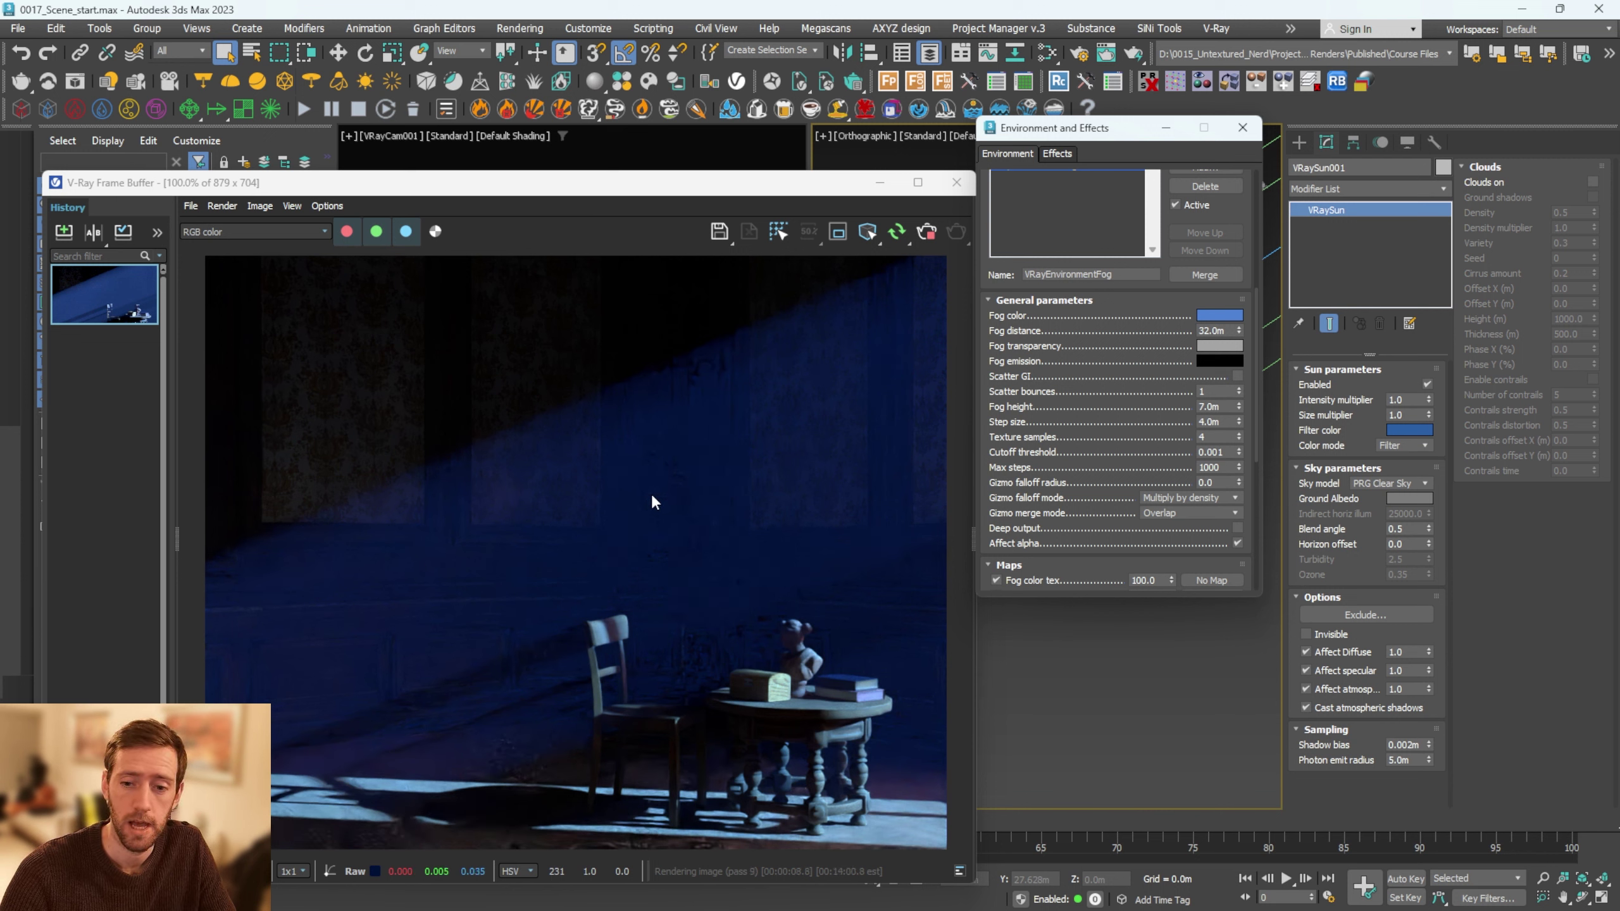
Step: Set the environment fog's scatter bounces to 3
{"action": "double_click", "coordinate": [1212, 392]}
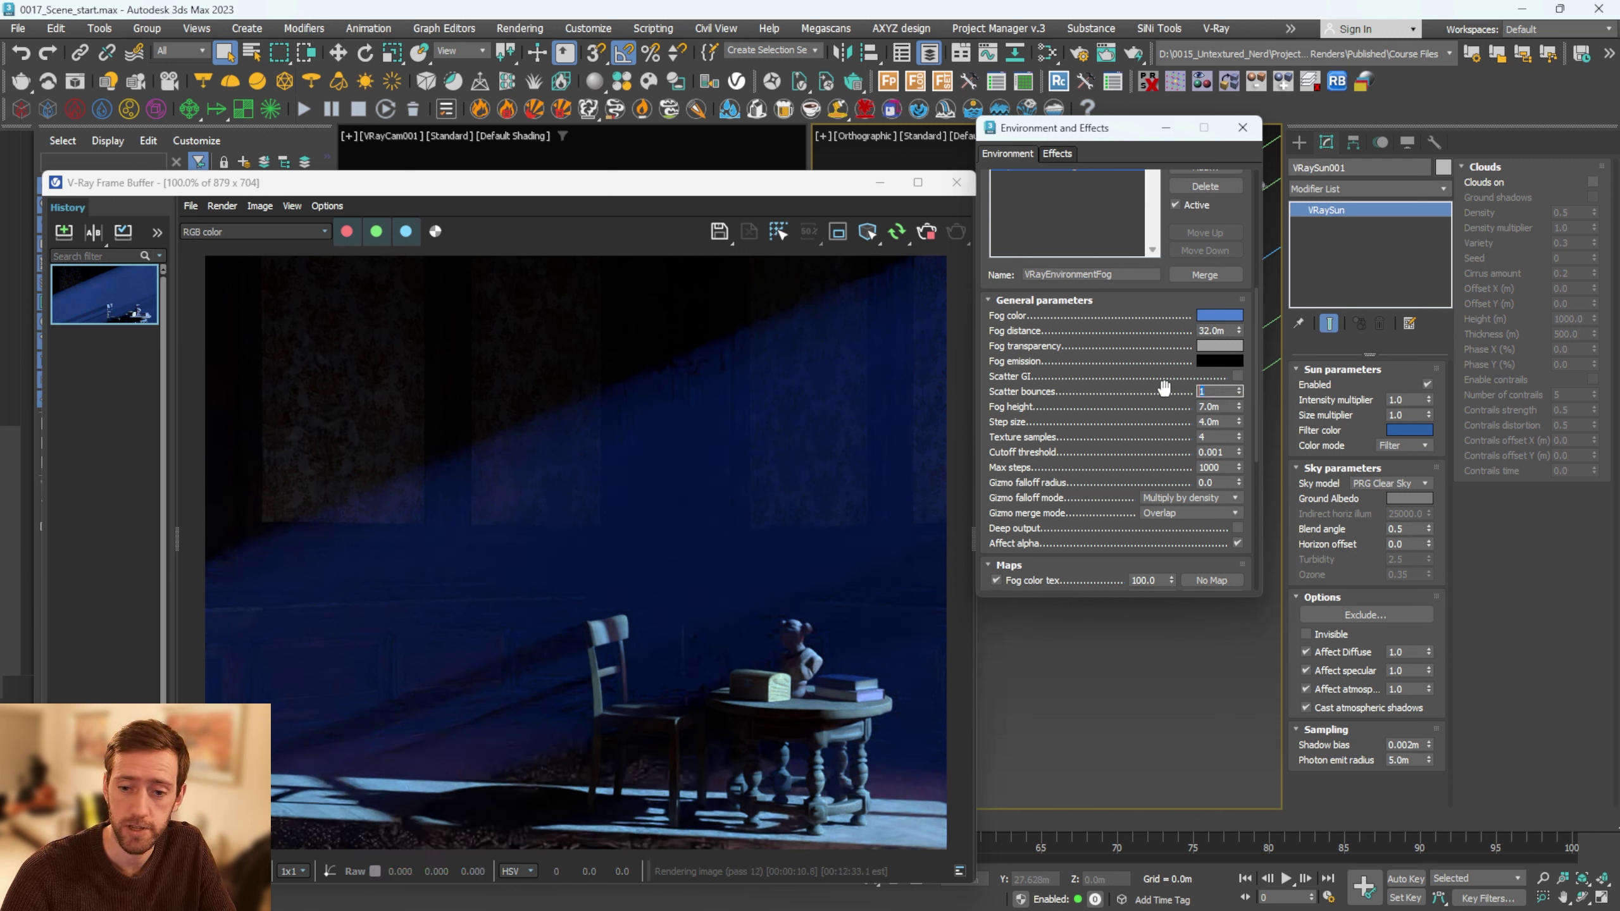
{"action": "type", "text": "3"}
{"action": "key", "text": "Return"}
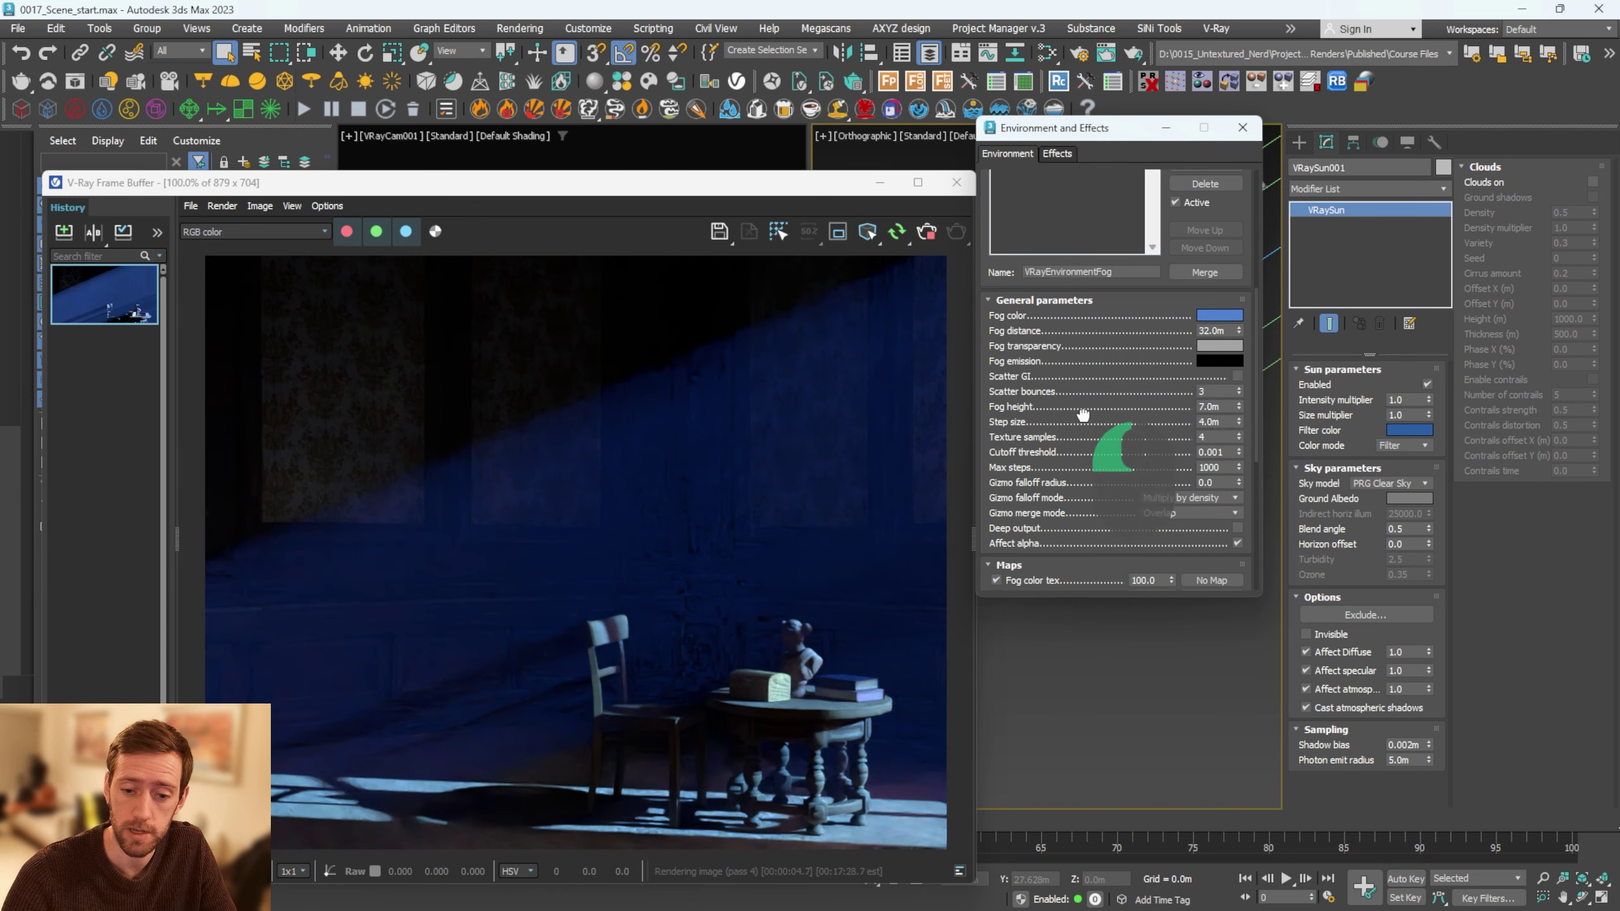
Step: Assign a Smoke map to the environment fog's transparency texture
{"action": "scroll", "coordinate": [1136, 511], "scroll_direction": "down", "scroll_amount": 5}
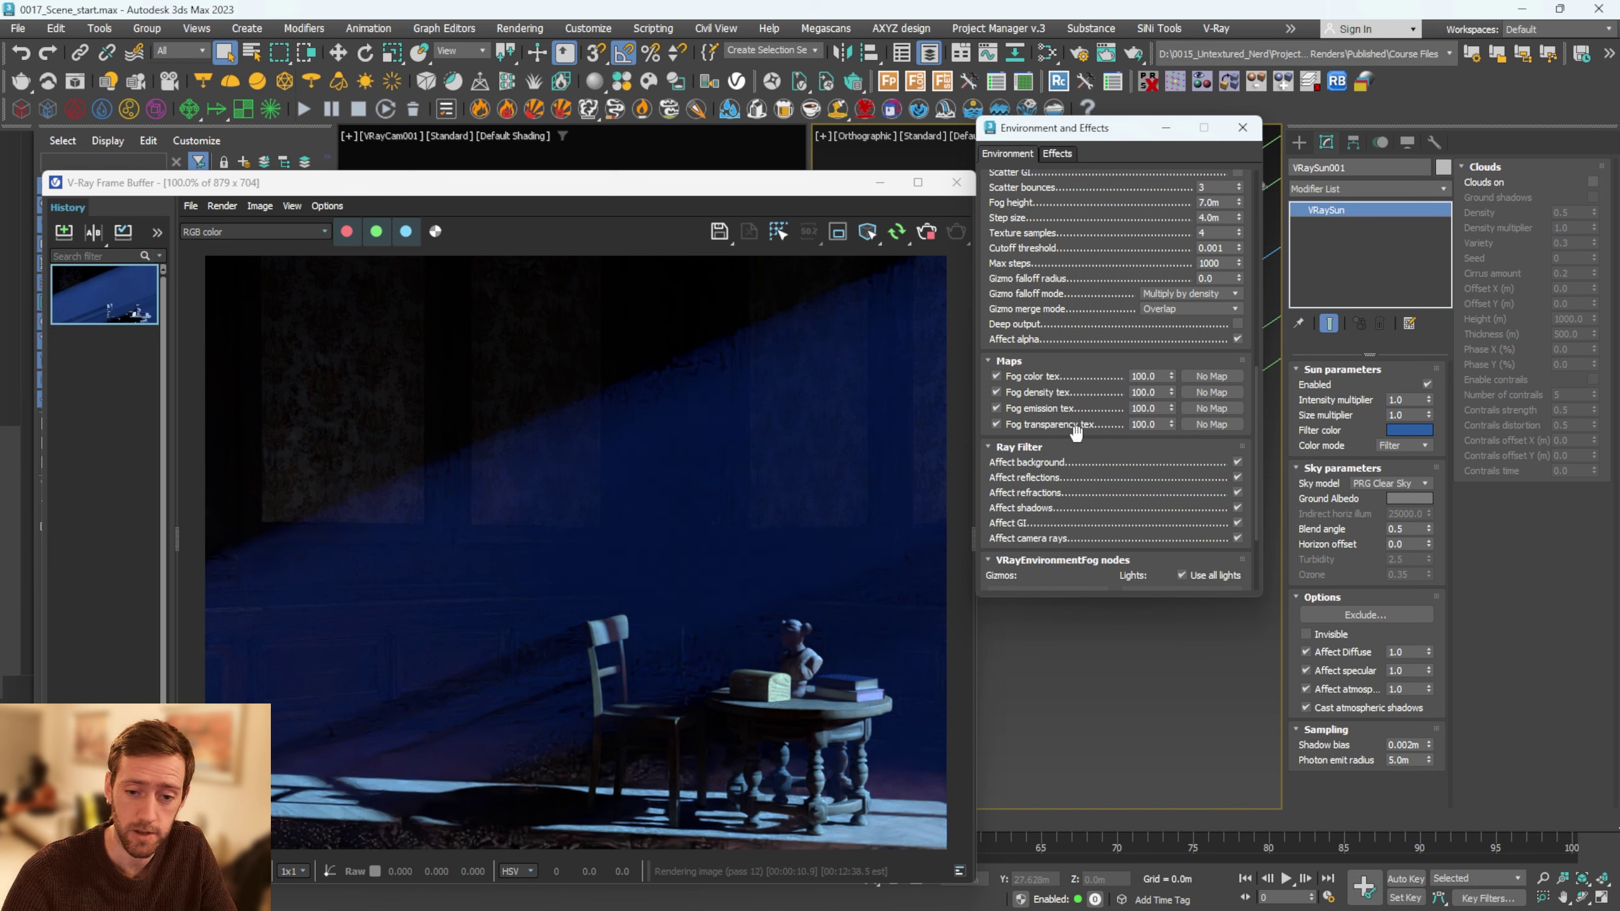
{"action": "left_click", "coordinate": [1214, 426]}
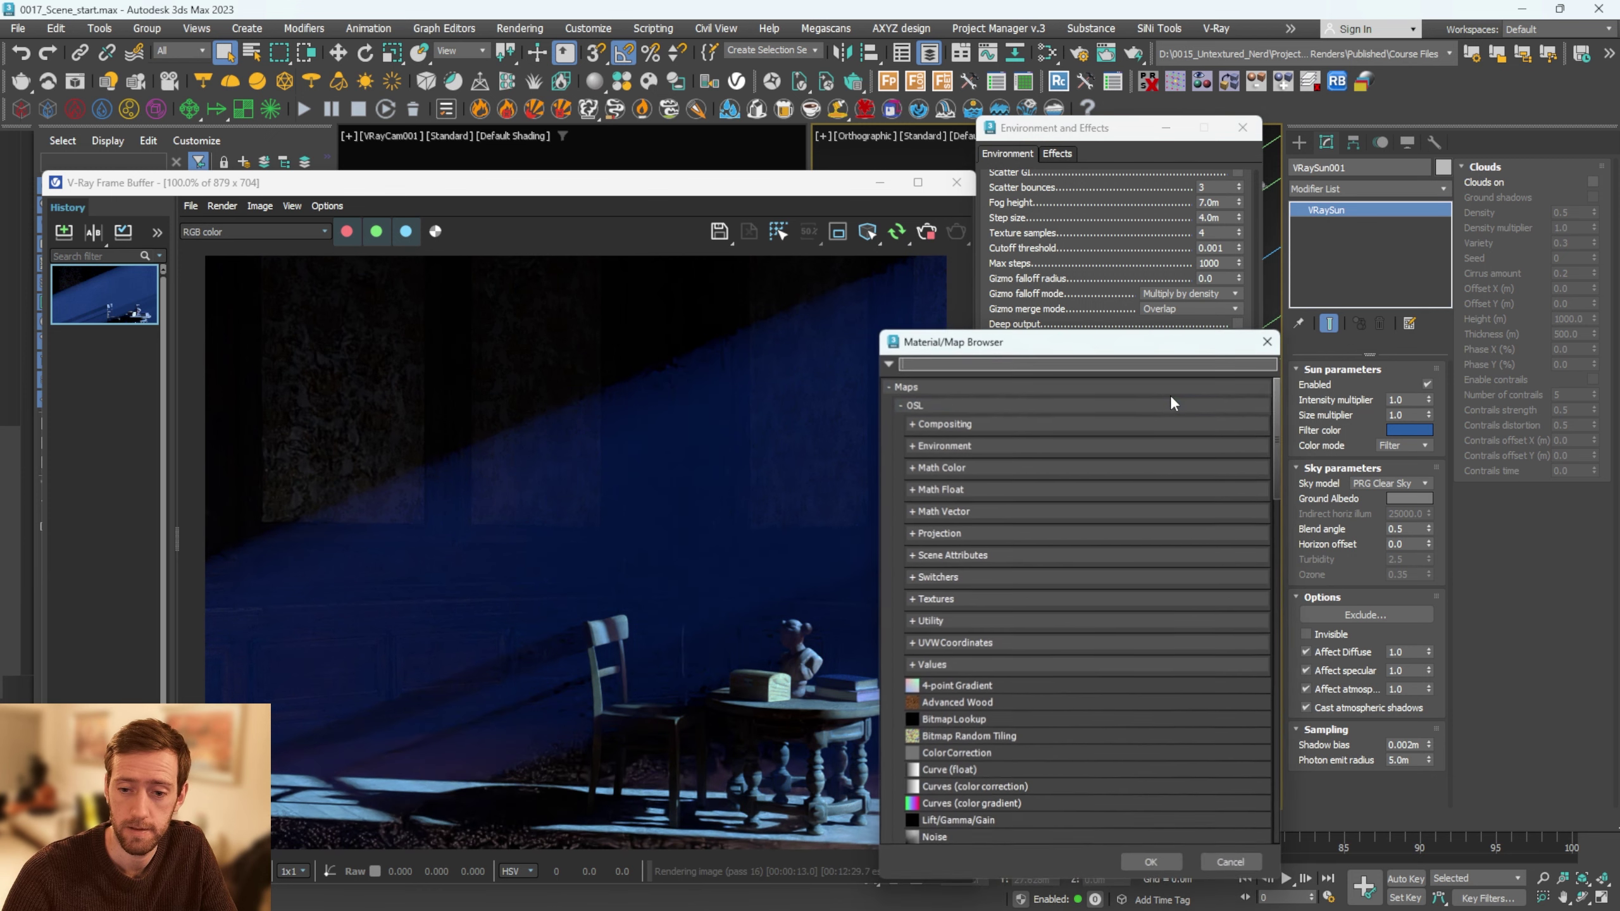
{"action": "type", "text": "smoke"}
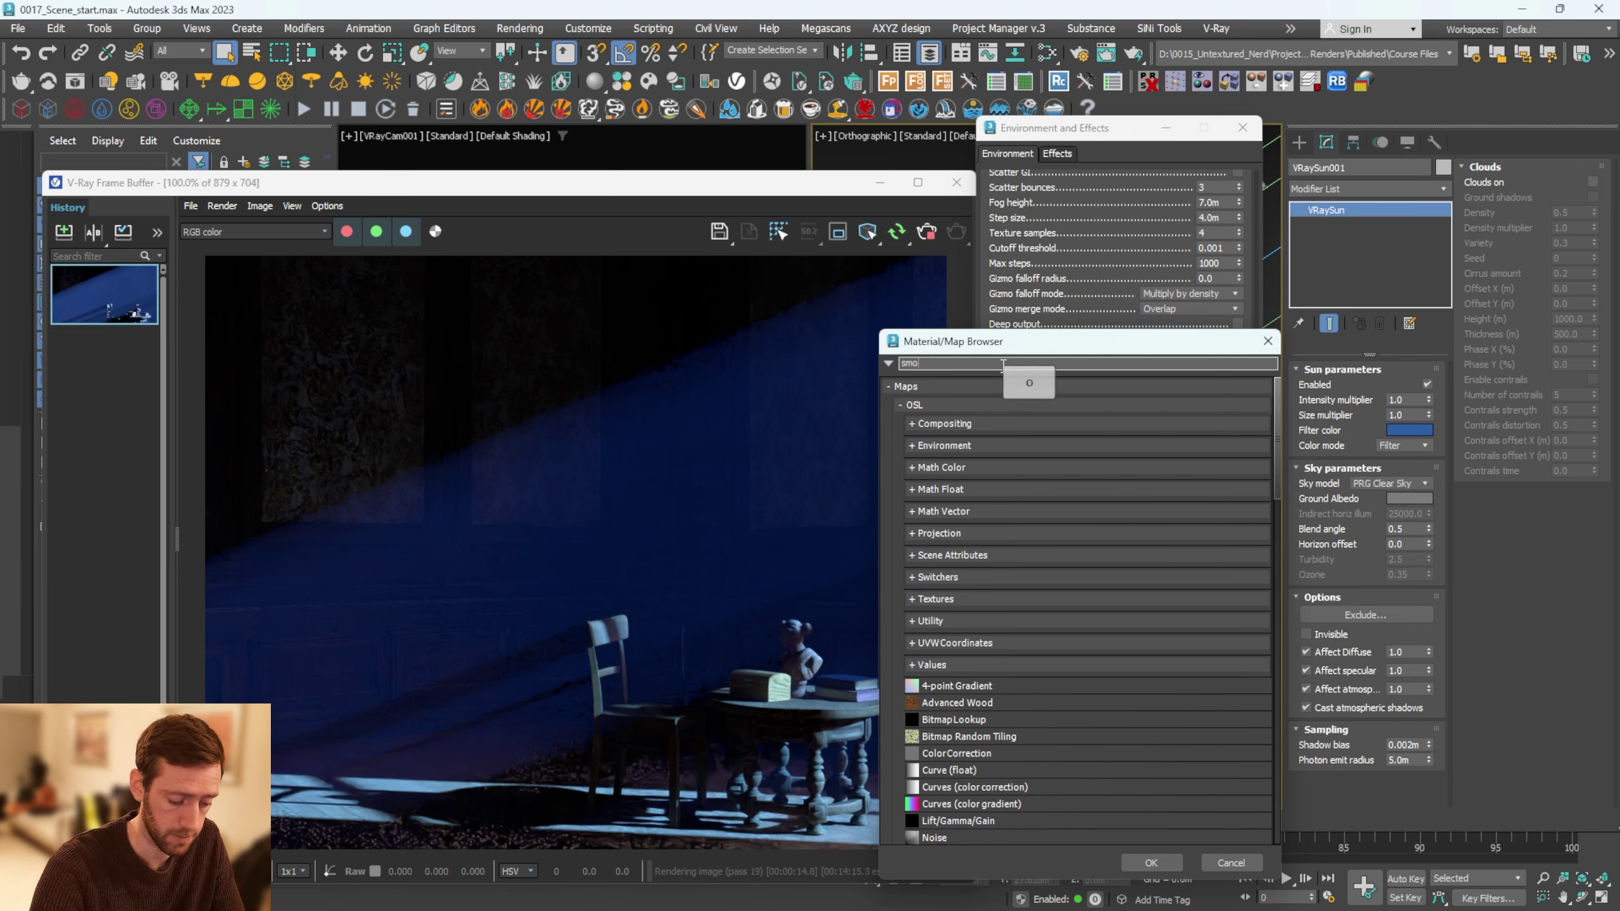
{"action": "double_click", "coordinate": [986, 380]}
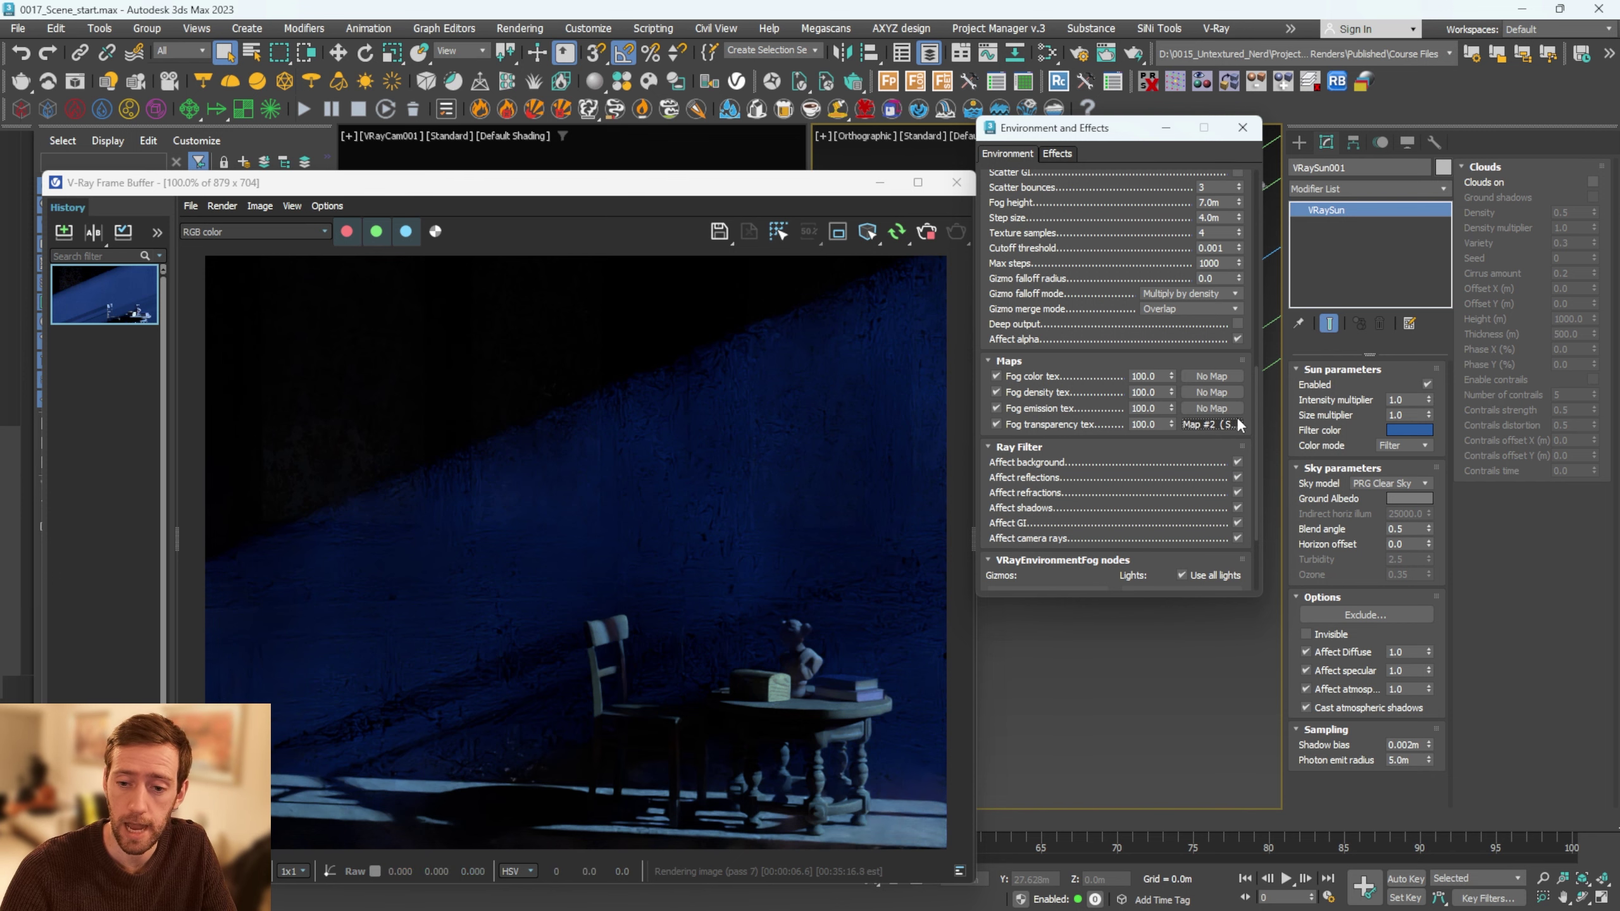
Step: Place the fog transparency's Smoke map in the Slate Material Editor as an instance and enlarge its node preview
{"action": "left_click", "coordinate": [1047, 52]}
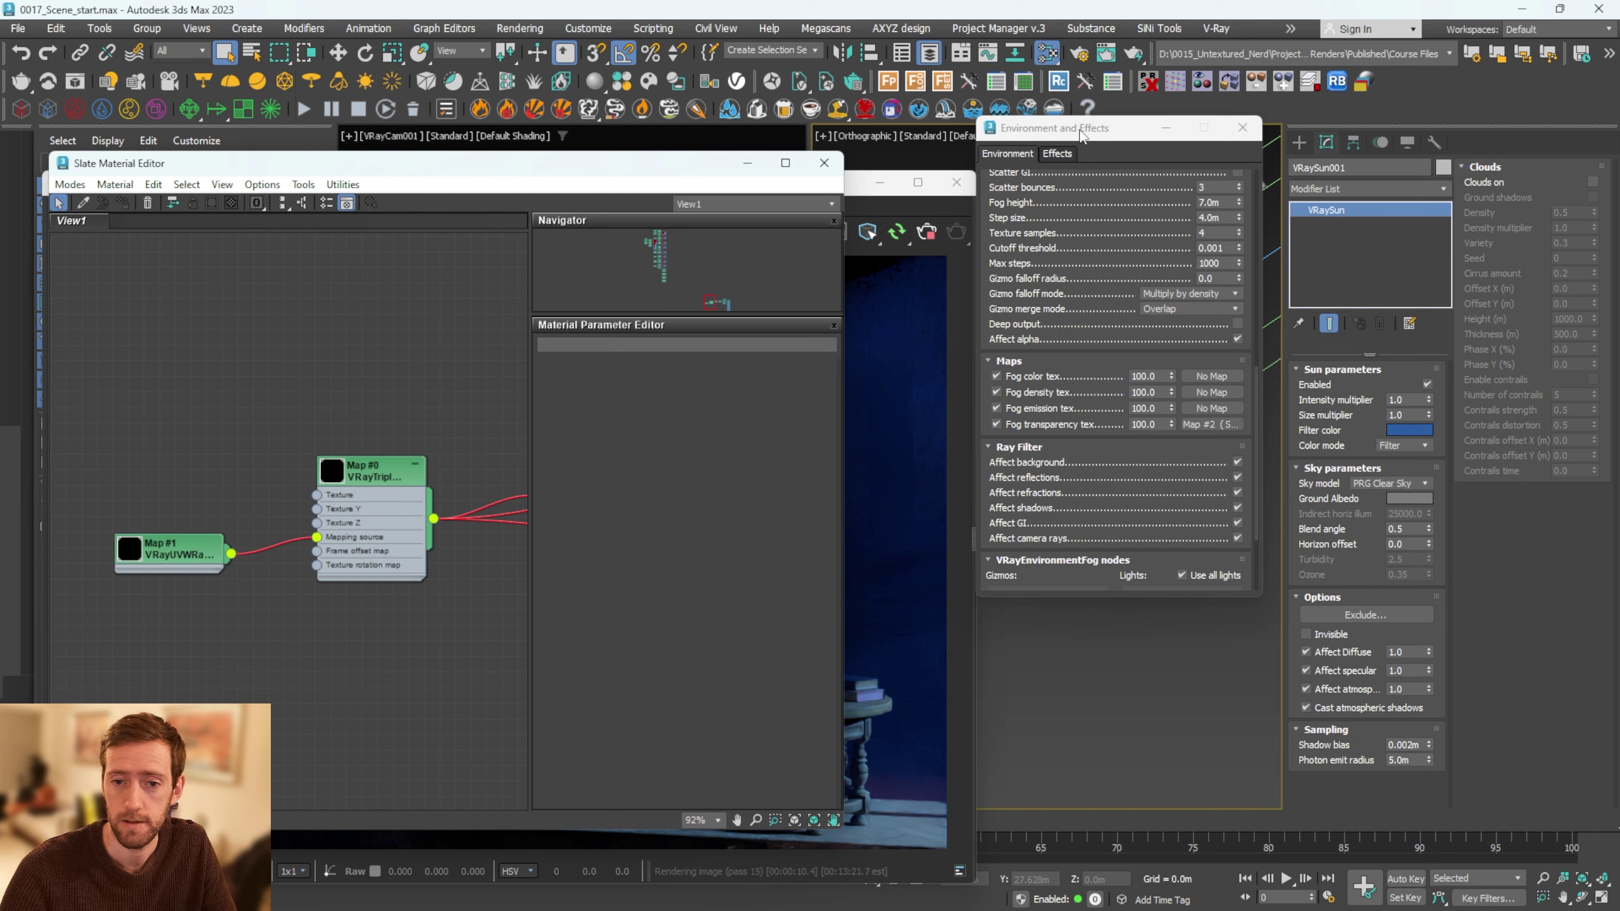
{"action": "left_click_drag", "start_coordinate": [1084, 128], "coordinate": [1120, 110]}
{"action": "left_click_drag", "start_coordinate": [1246, 407], "coordinate": [293, 679]}
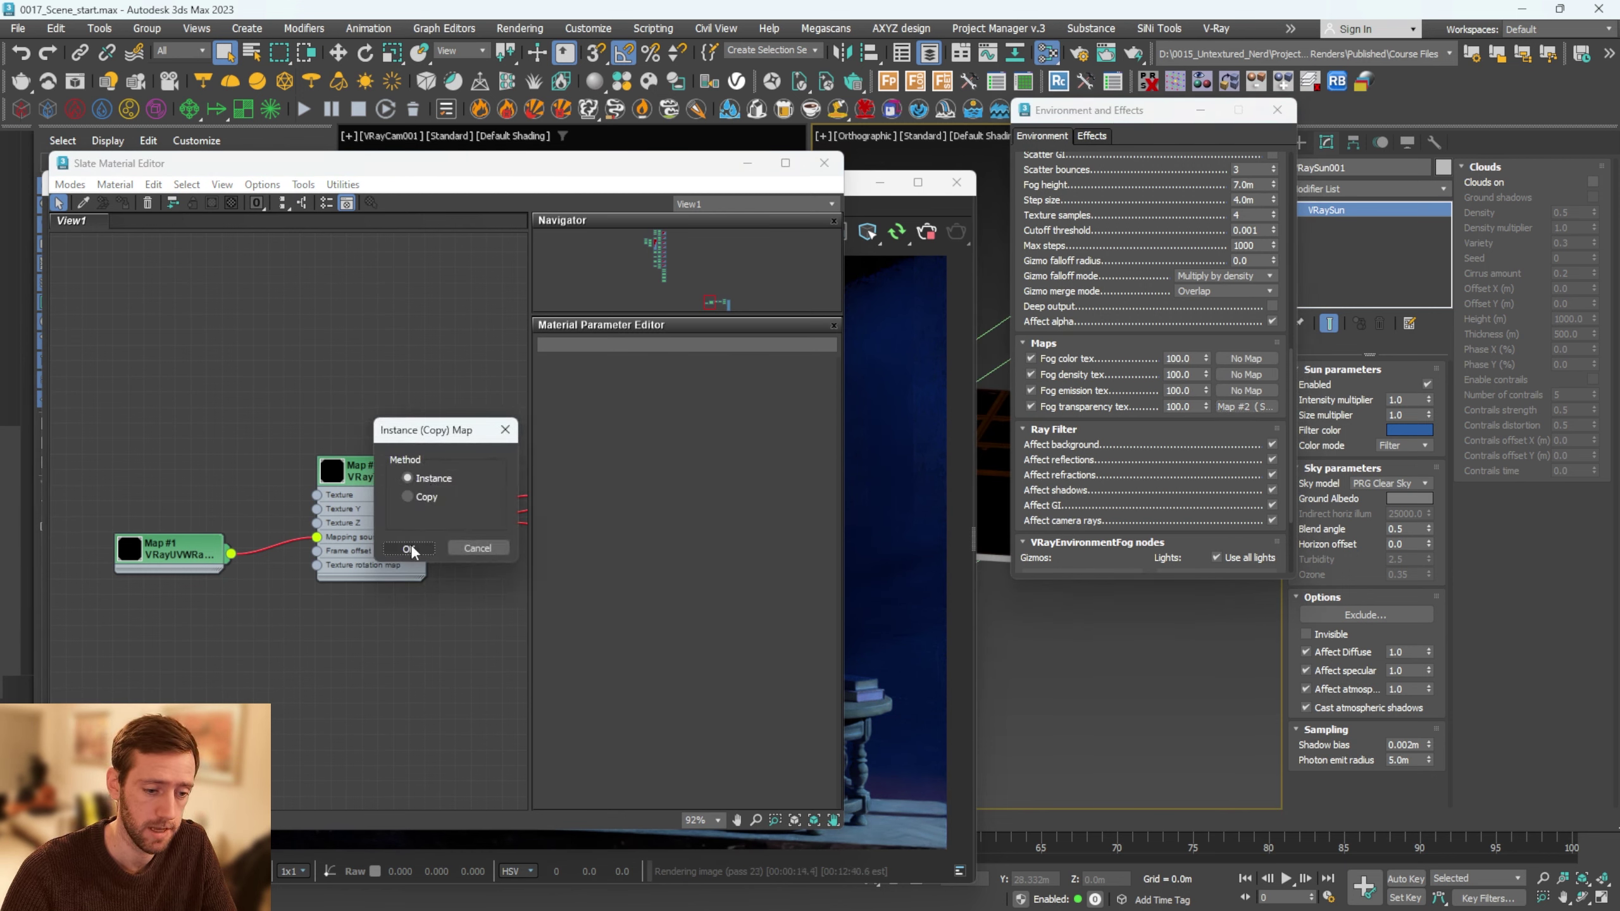
{"action": "left_click", "coordinate": [410, 549]}
{"action": "middle_click_drag", "start_coordinate": [335, 675], "coordinate": [395, 478]}
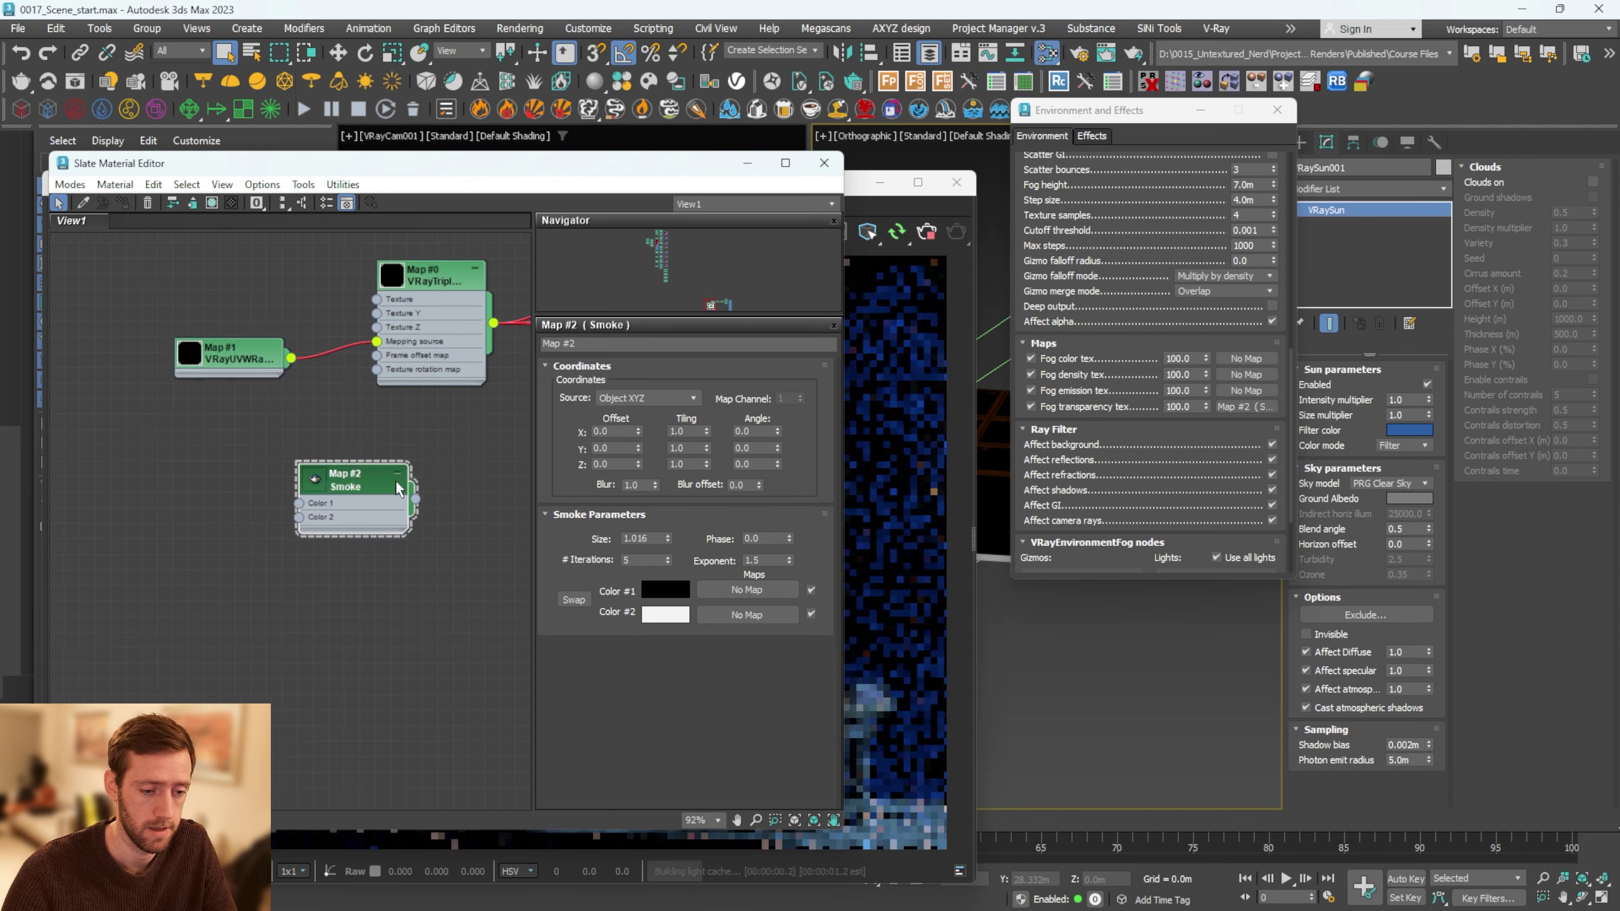
{"action": "left_click", "coordinate": [308, 474]}
{"action": "scroll", "coordinate": [368, 507], "scroll_direction": "up", "scroll_amount": 3}
Step: Set the Smoke map's size to 5 and blur to 0.5, close the material editor and place the frame buffer beside the fog settings
{"action": "double_click", "coordinate": [641, 540]}
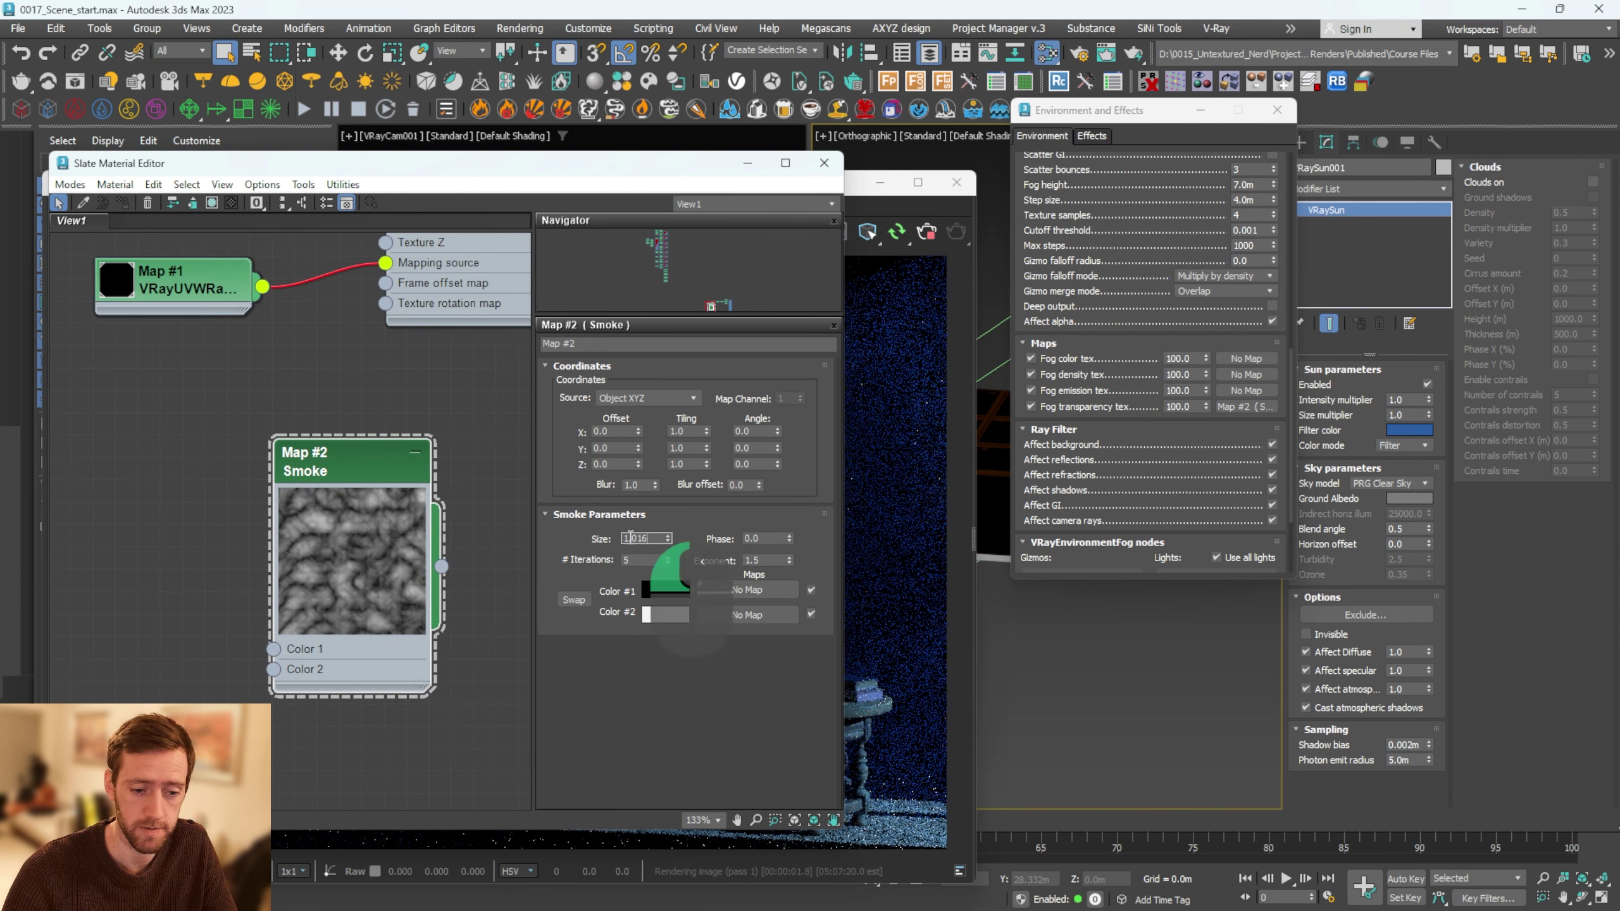
{"action": "type", "text": "5"}
{"action": "key", "text": "Return"}
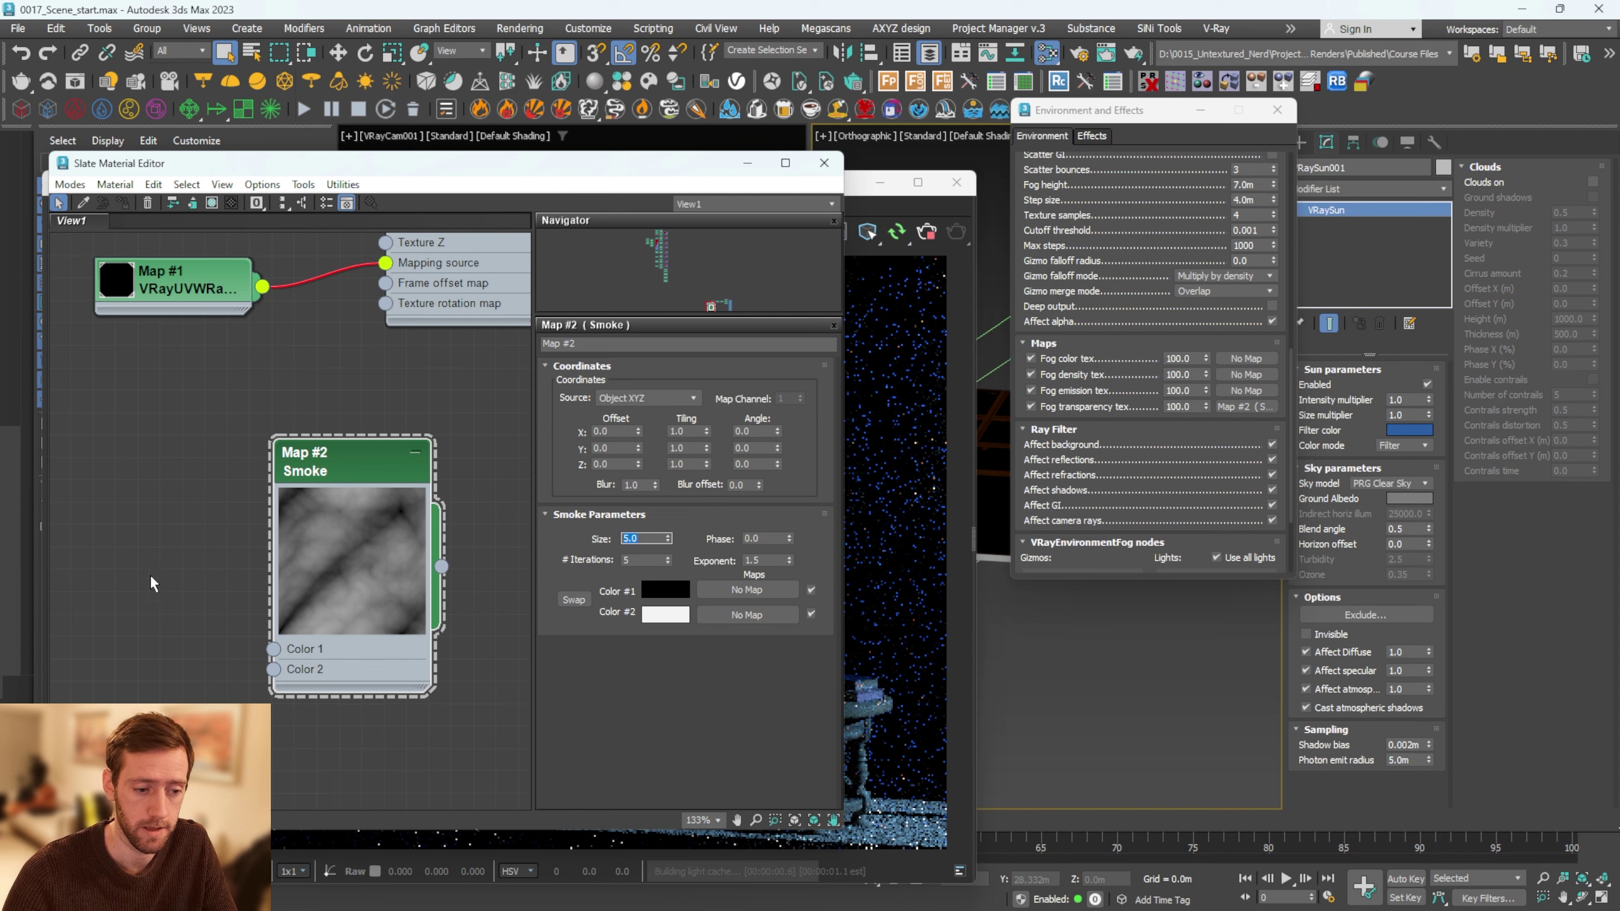
{"action": "double_click", "coordinate": [646, 484]}
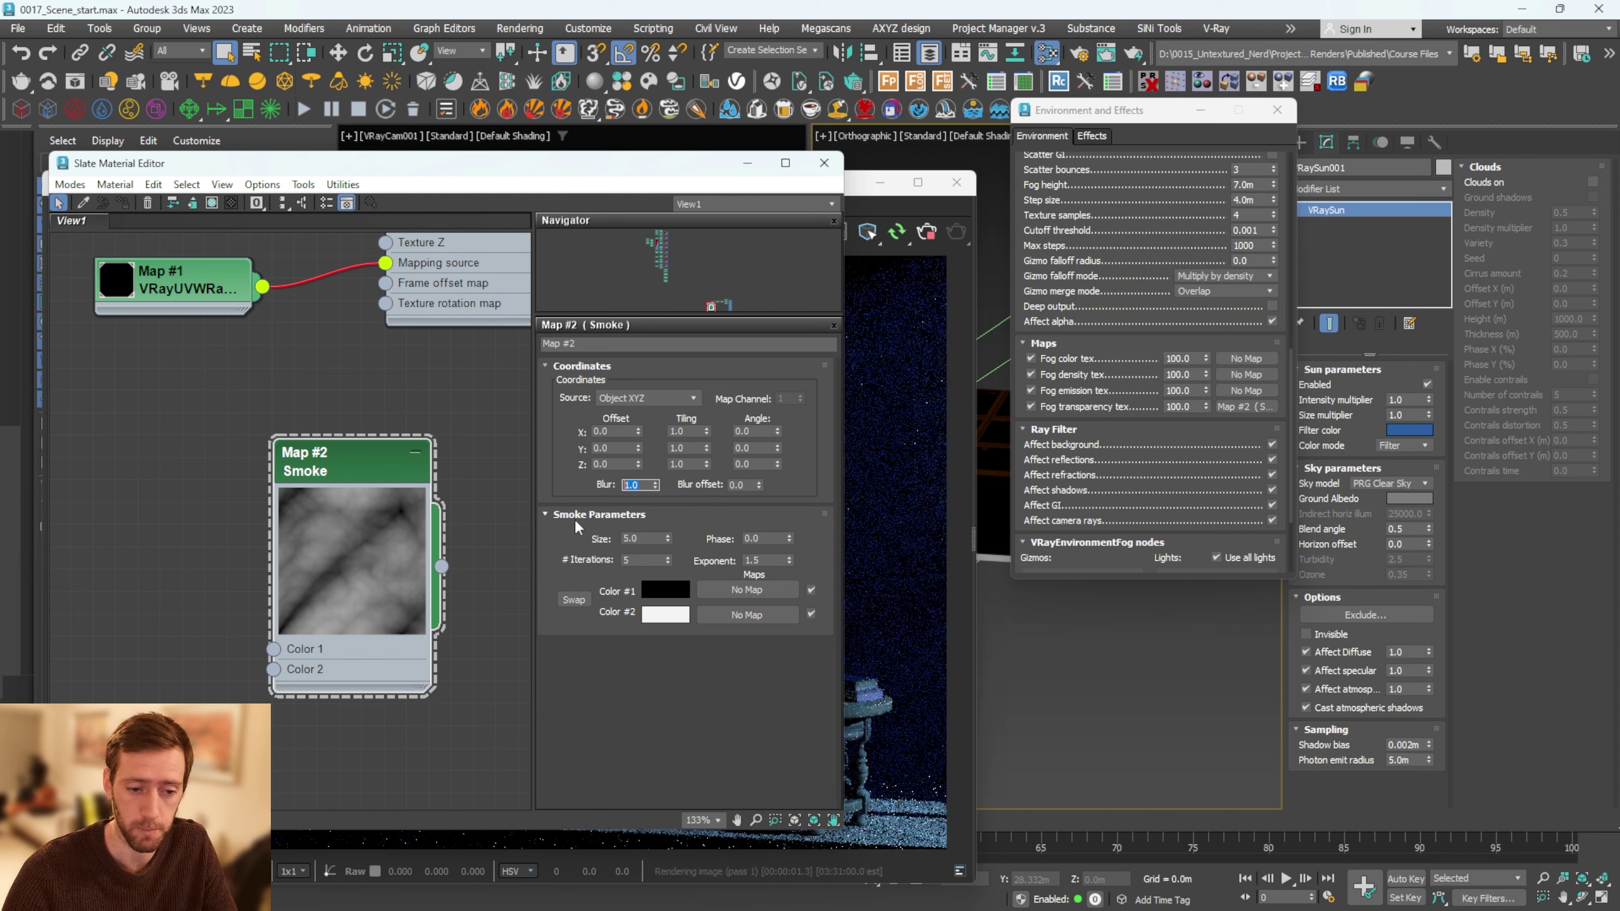
{"action": "type", "text": "0.5"}
{"action": "key", "text": "Return"}
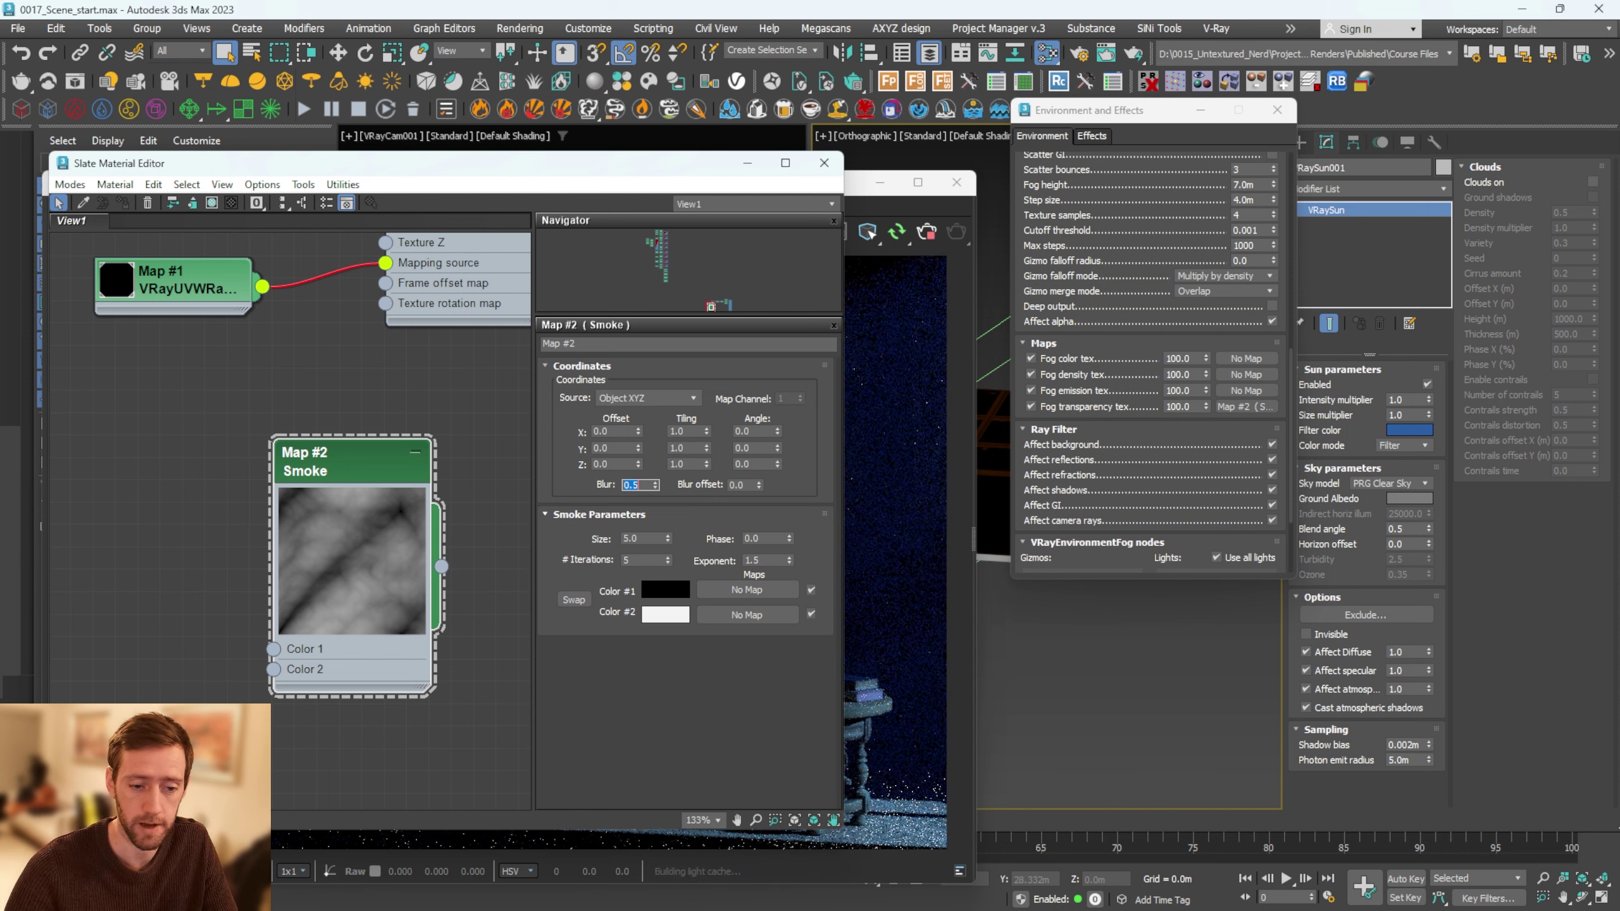
{"action": "left_click", "coordinate": [824, 163]}
{"action": "left_click_drag", "start_coordinate": [679, 182], "coordinate": [699, 120]}
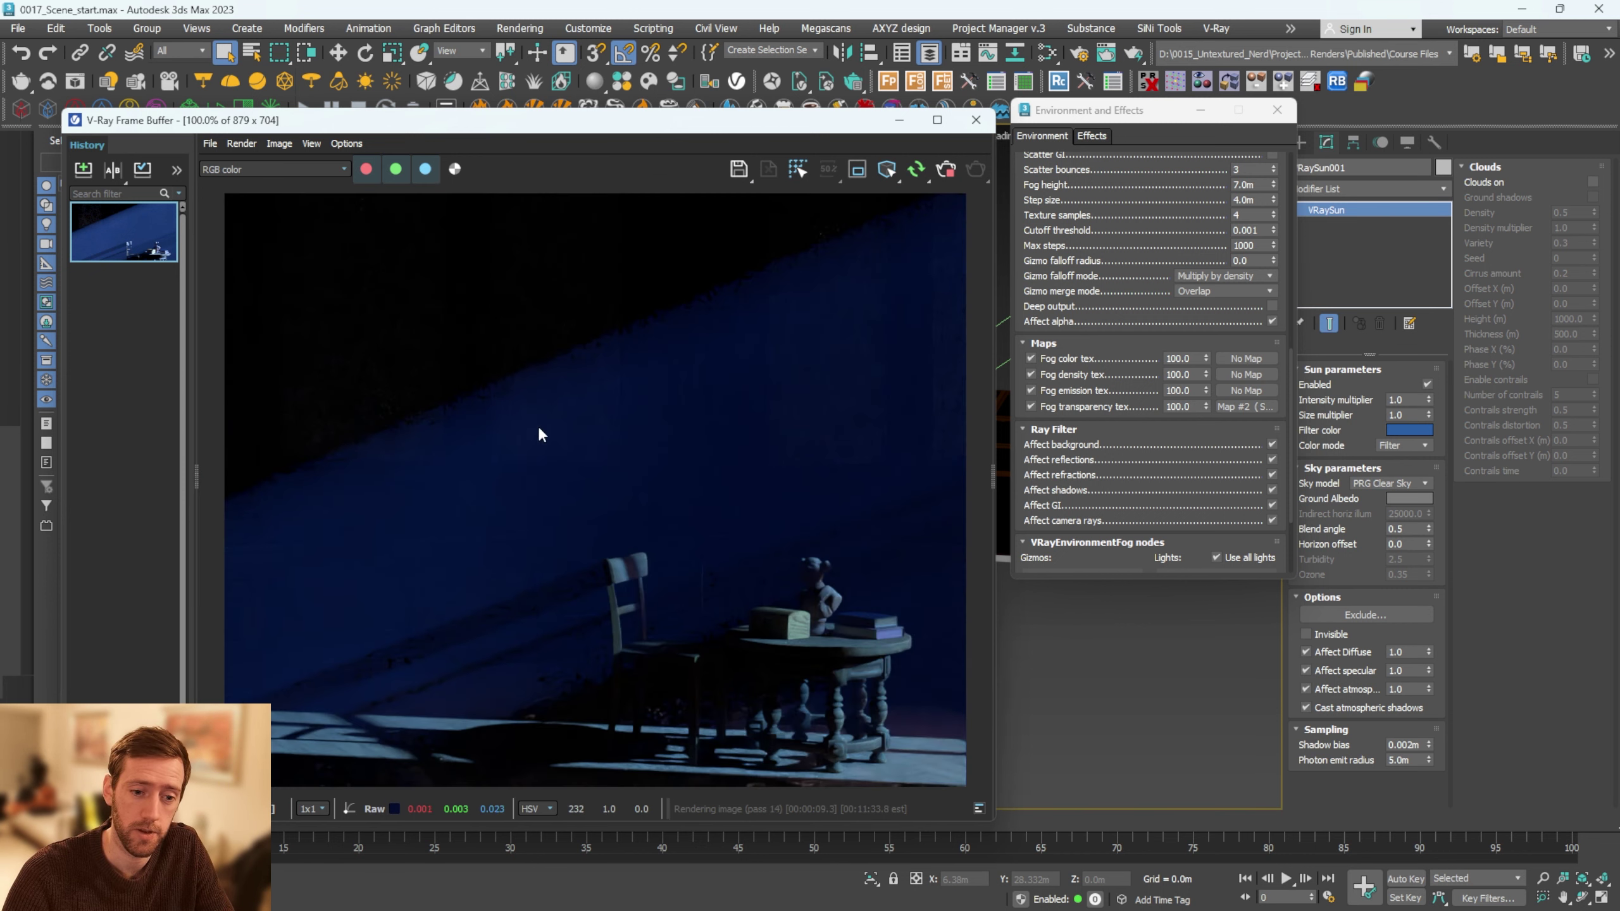
{"action": "left_click_drag", "start_coordinate": [555, 120], "coordinate": [560, 112]}
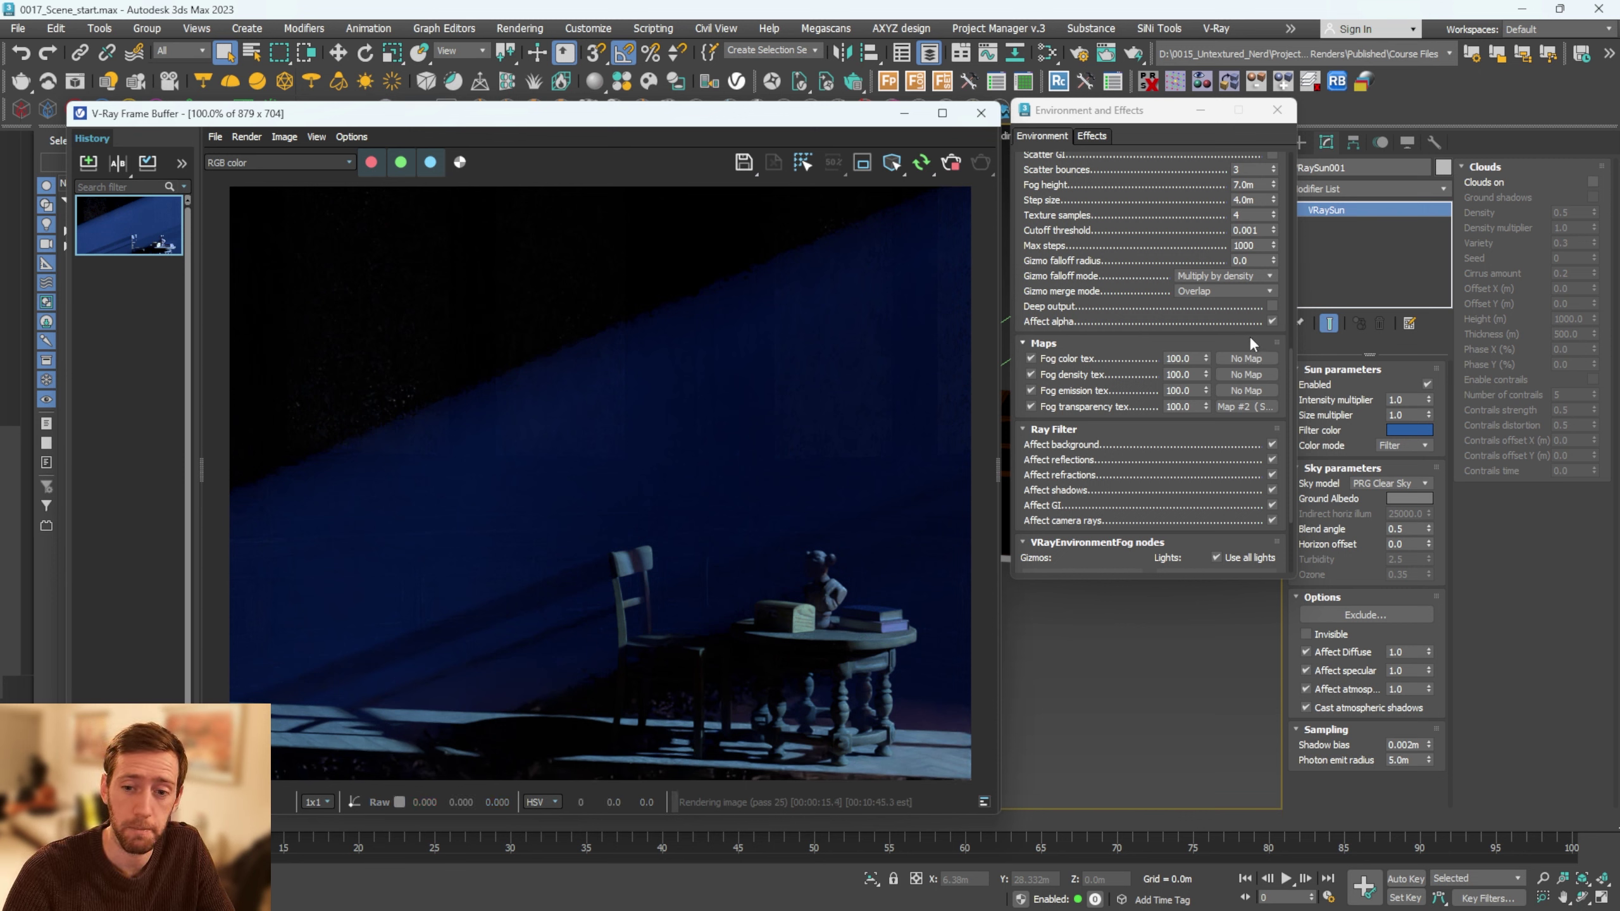
Step: Enable Scatter GI for the environment fog to check its effect on the render, and disable it again
{"action": "left_click_drag", "start_coordinate": [1249, 336], "coordinate": [1142, 427]}
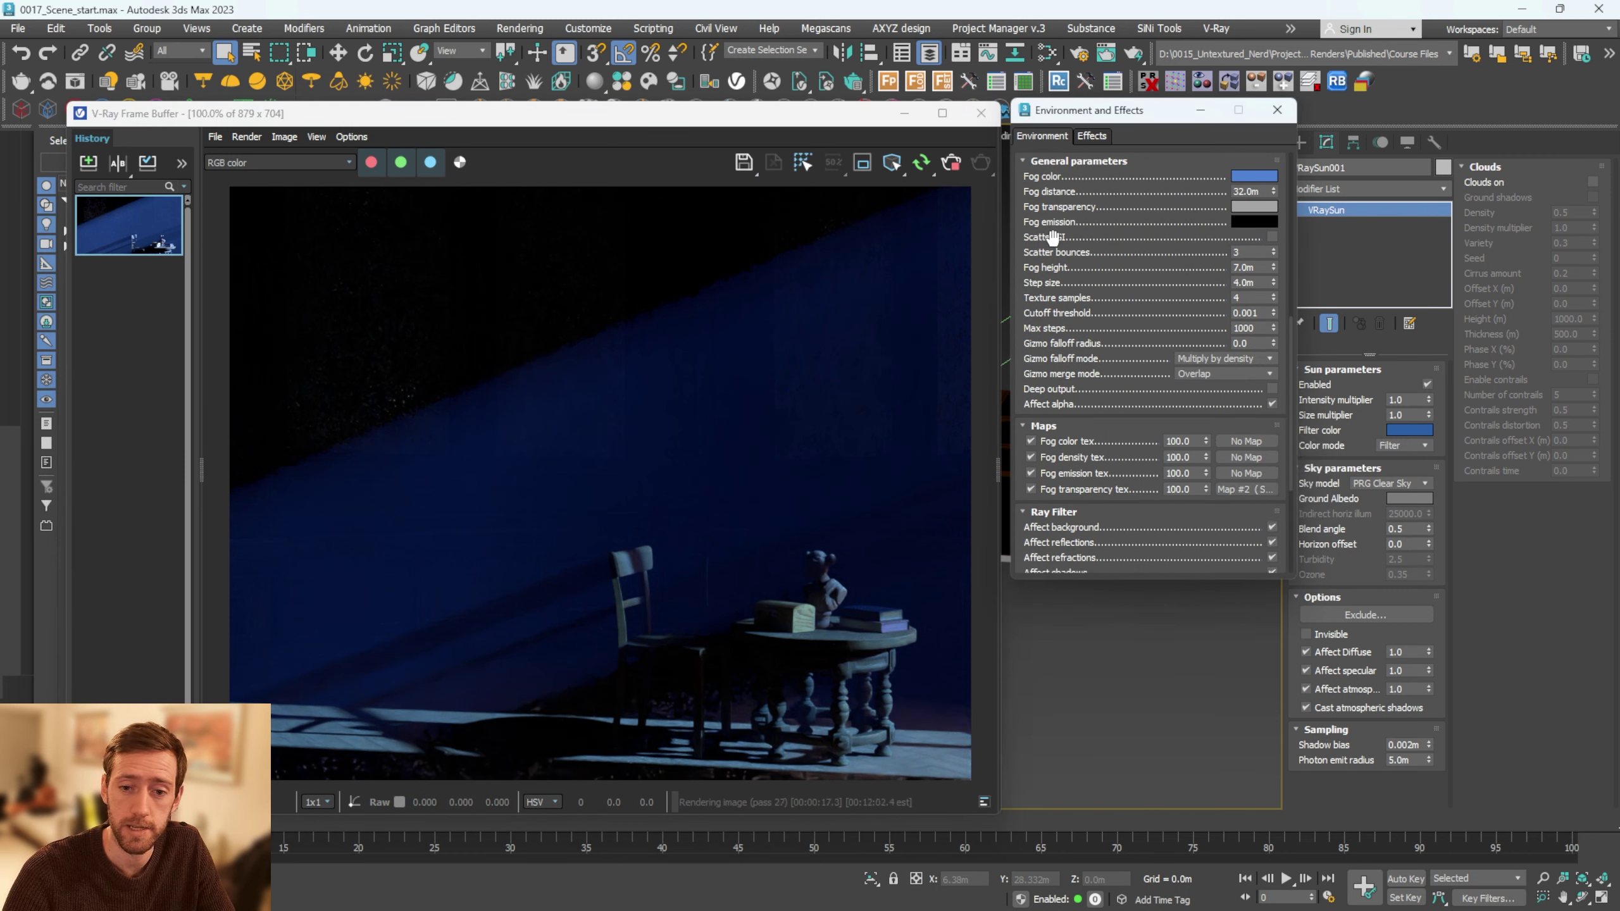
{"action": "left_click", "coordinate": [1273, 237]}
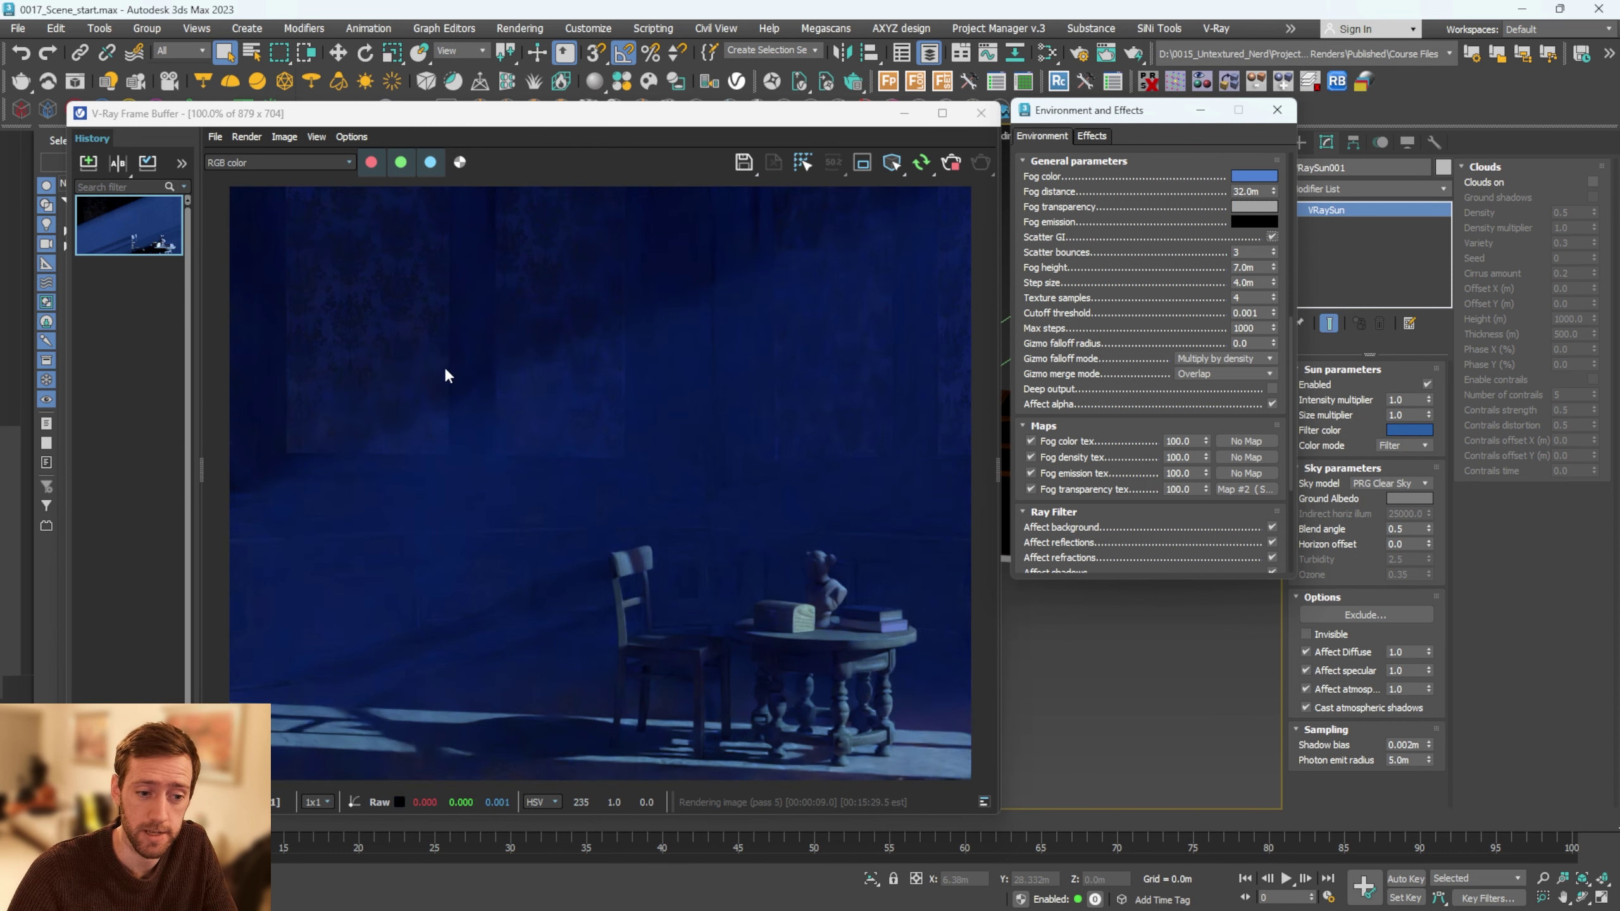
{"action": "scroll", "coordinate": [641, 452], "scroll_direction": "down", "scroll_amount": 2}
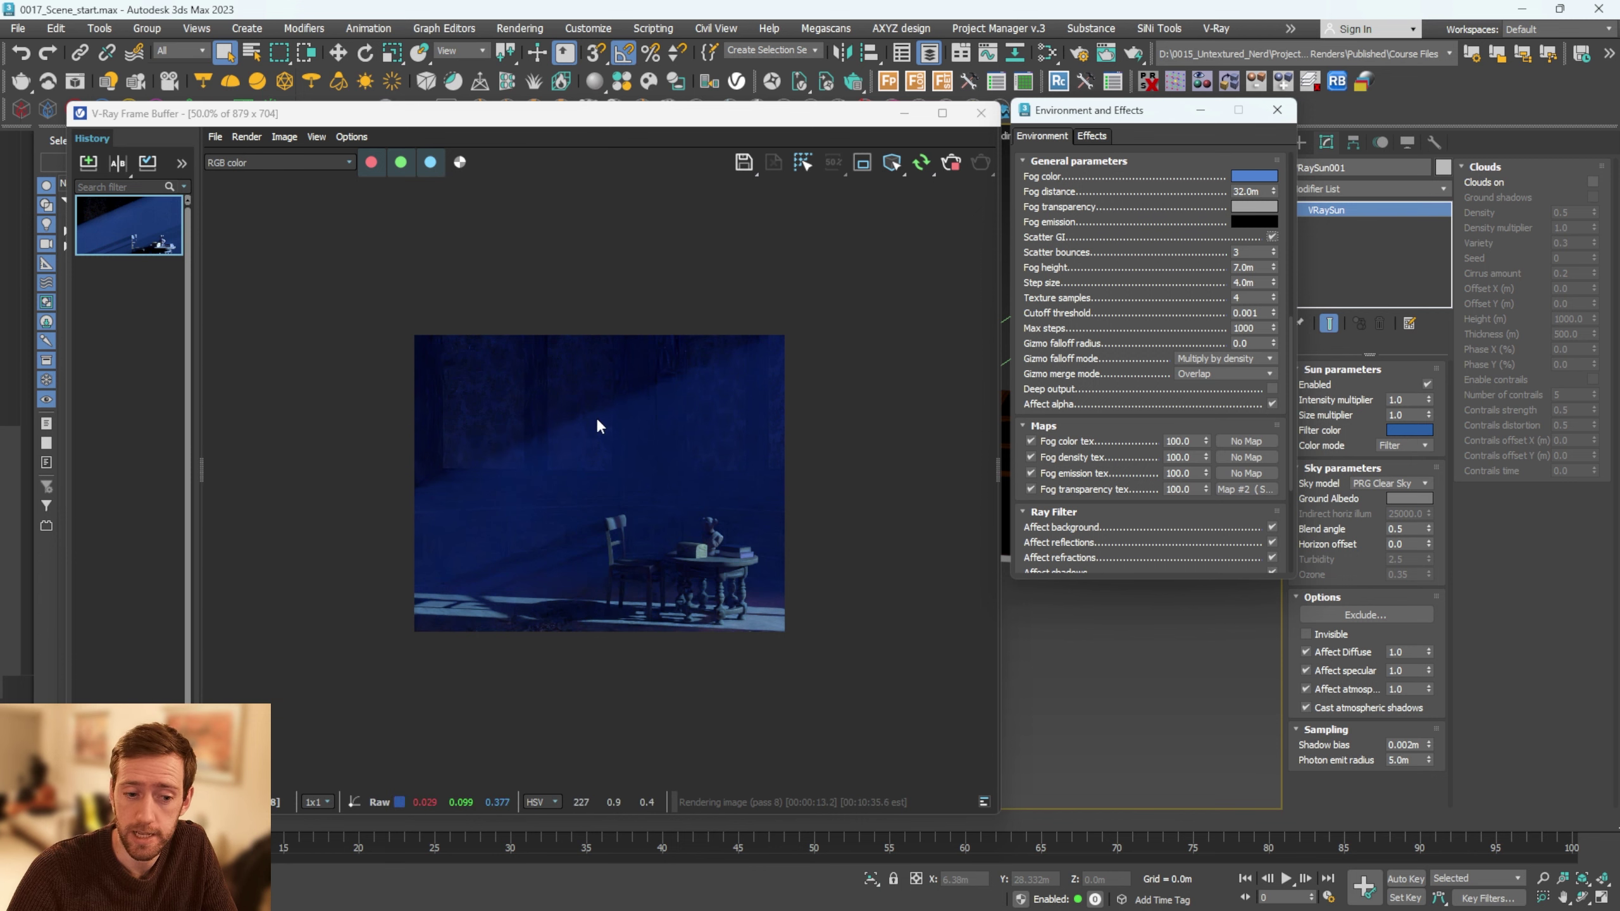
{"action": "scroll", "coordinate": [598, 425], "scroll_direction": "up", "scroll_amount": 2}
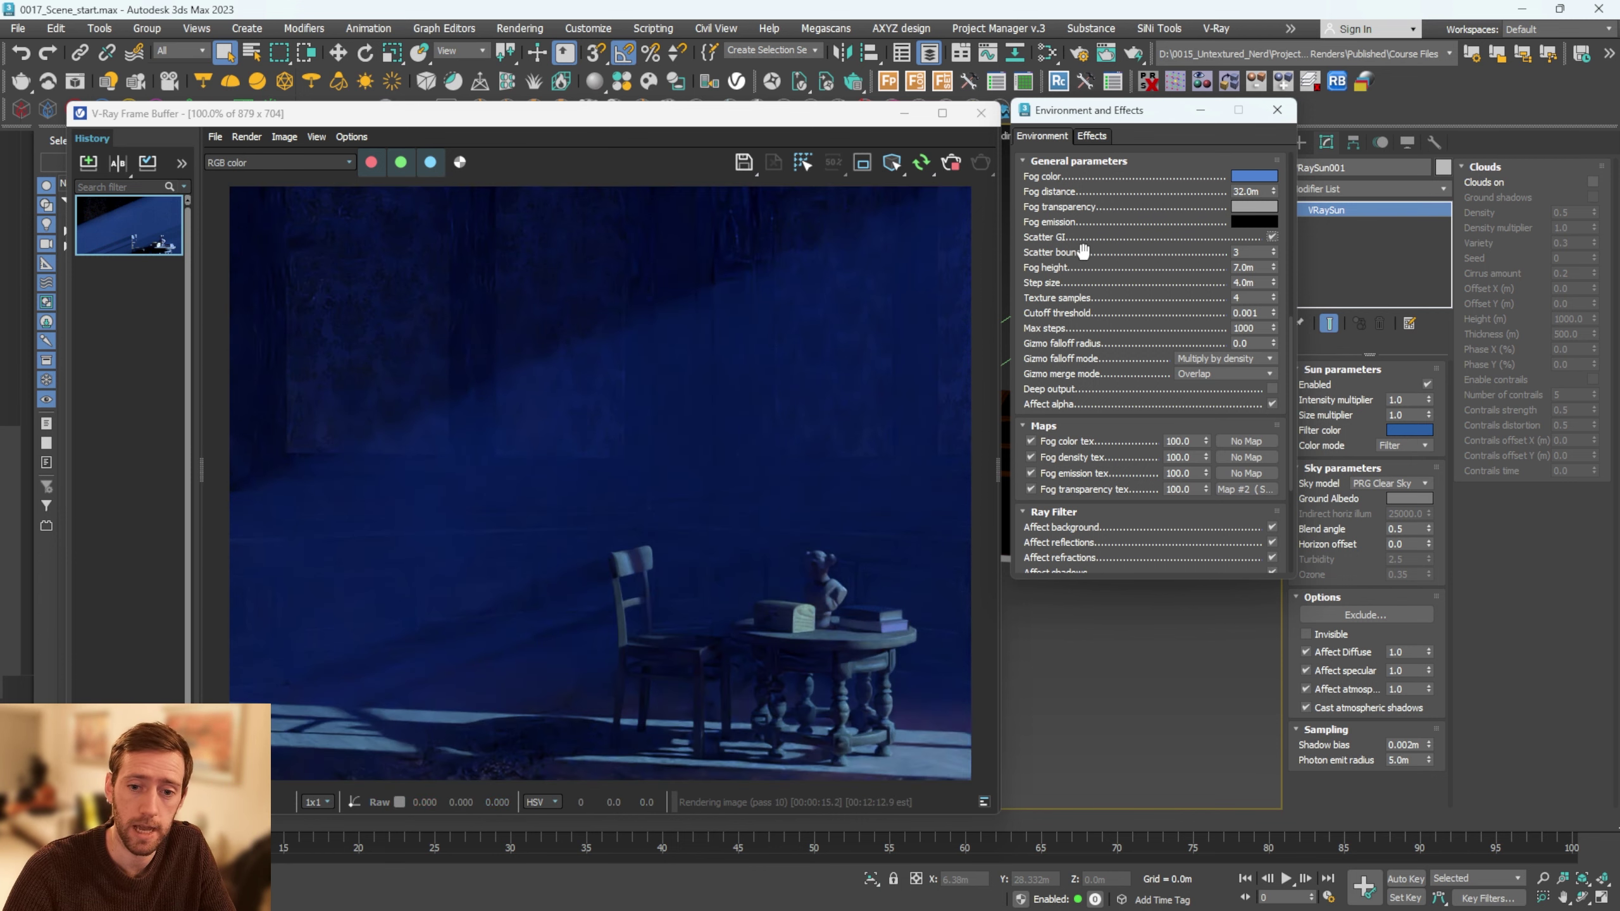
{"action": "left_click", "coordinate": [1272, 236]}
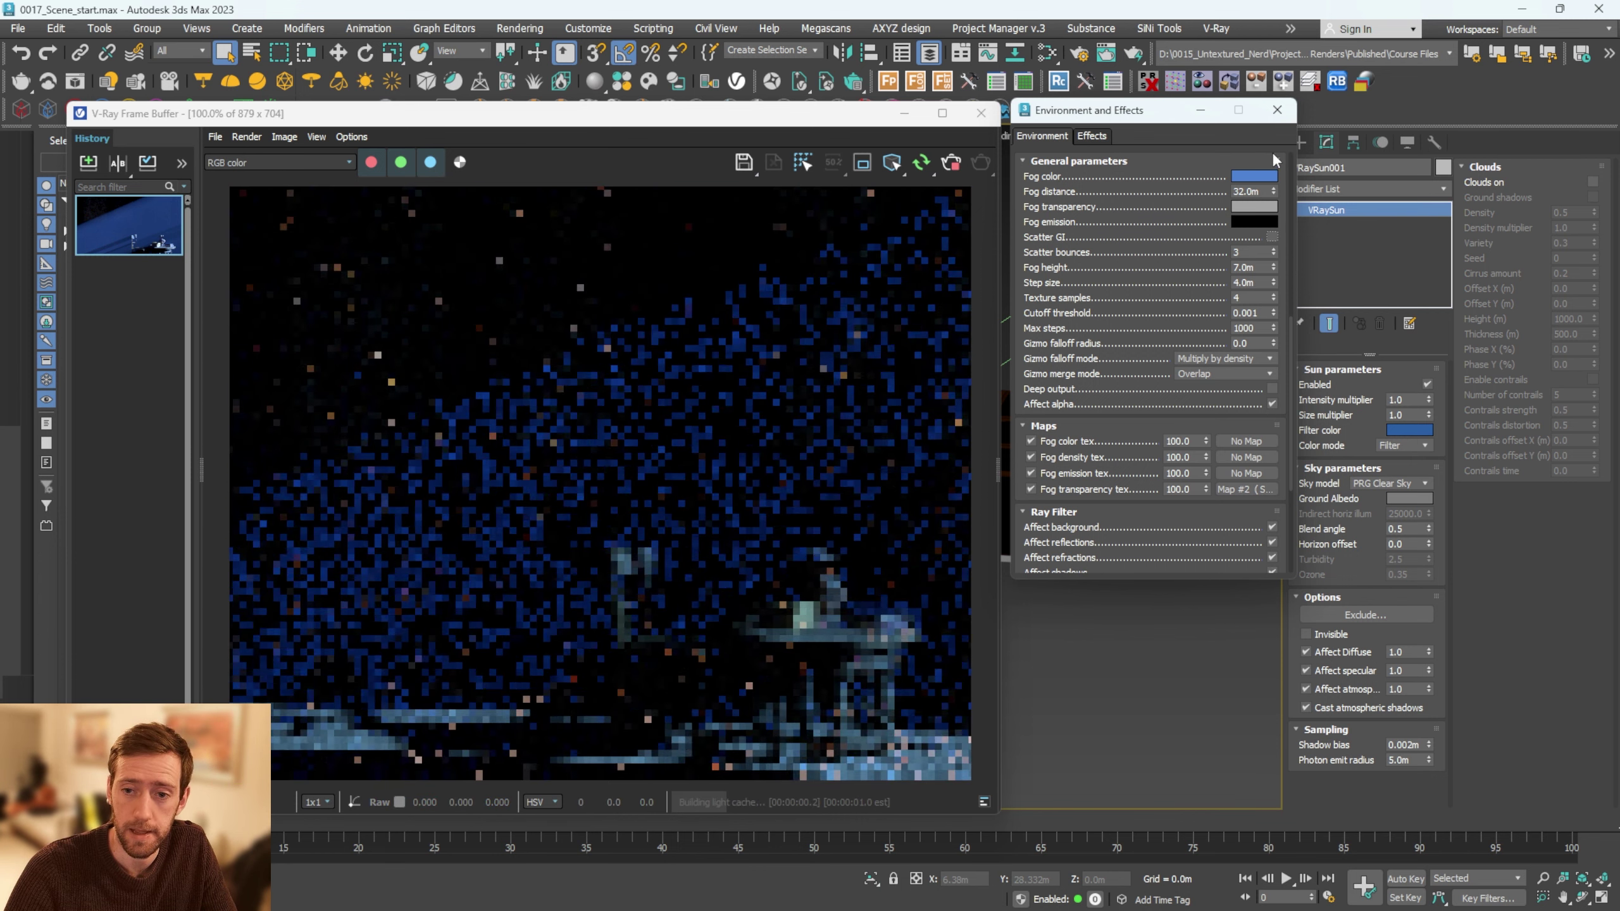
Step: Close the environment settings, reveal the frame buffer's LightMix properties and raise the Environment light's intensity
{"action": "left_click", "coordinate": [1276, 109]}
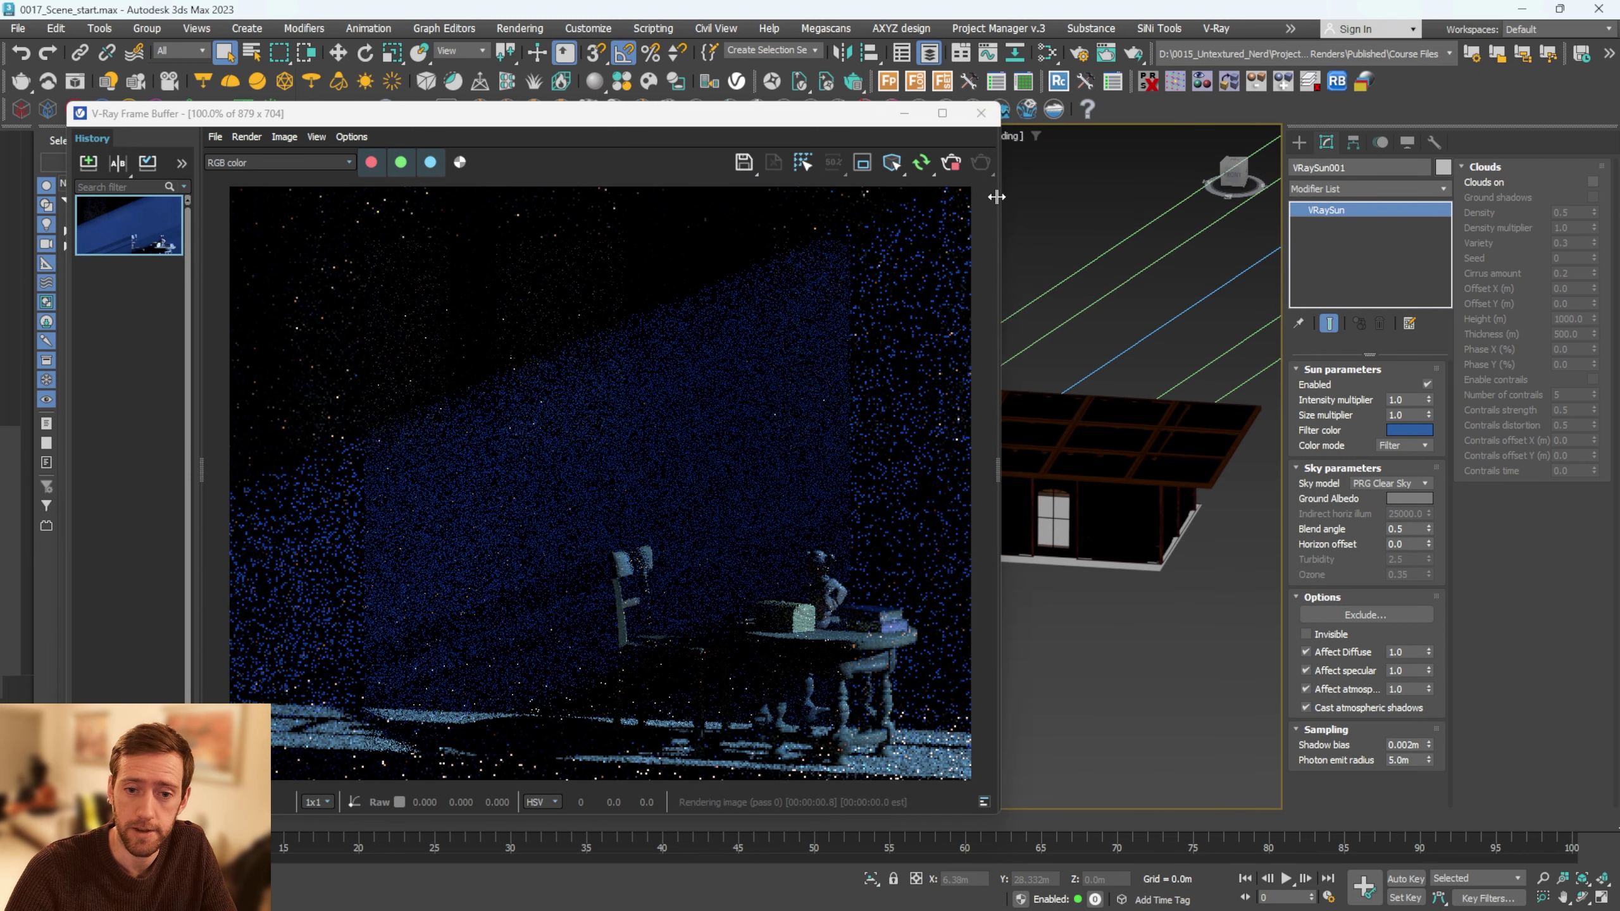
{"action": "left_click_drag", "start_coordinate": [1006, 193], "coordinate": [817, 208]}
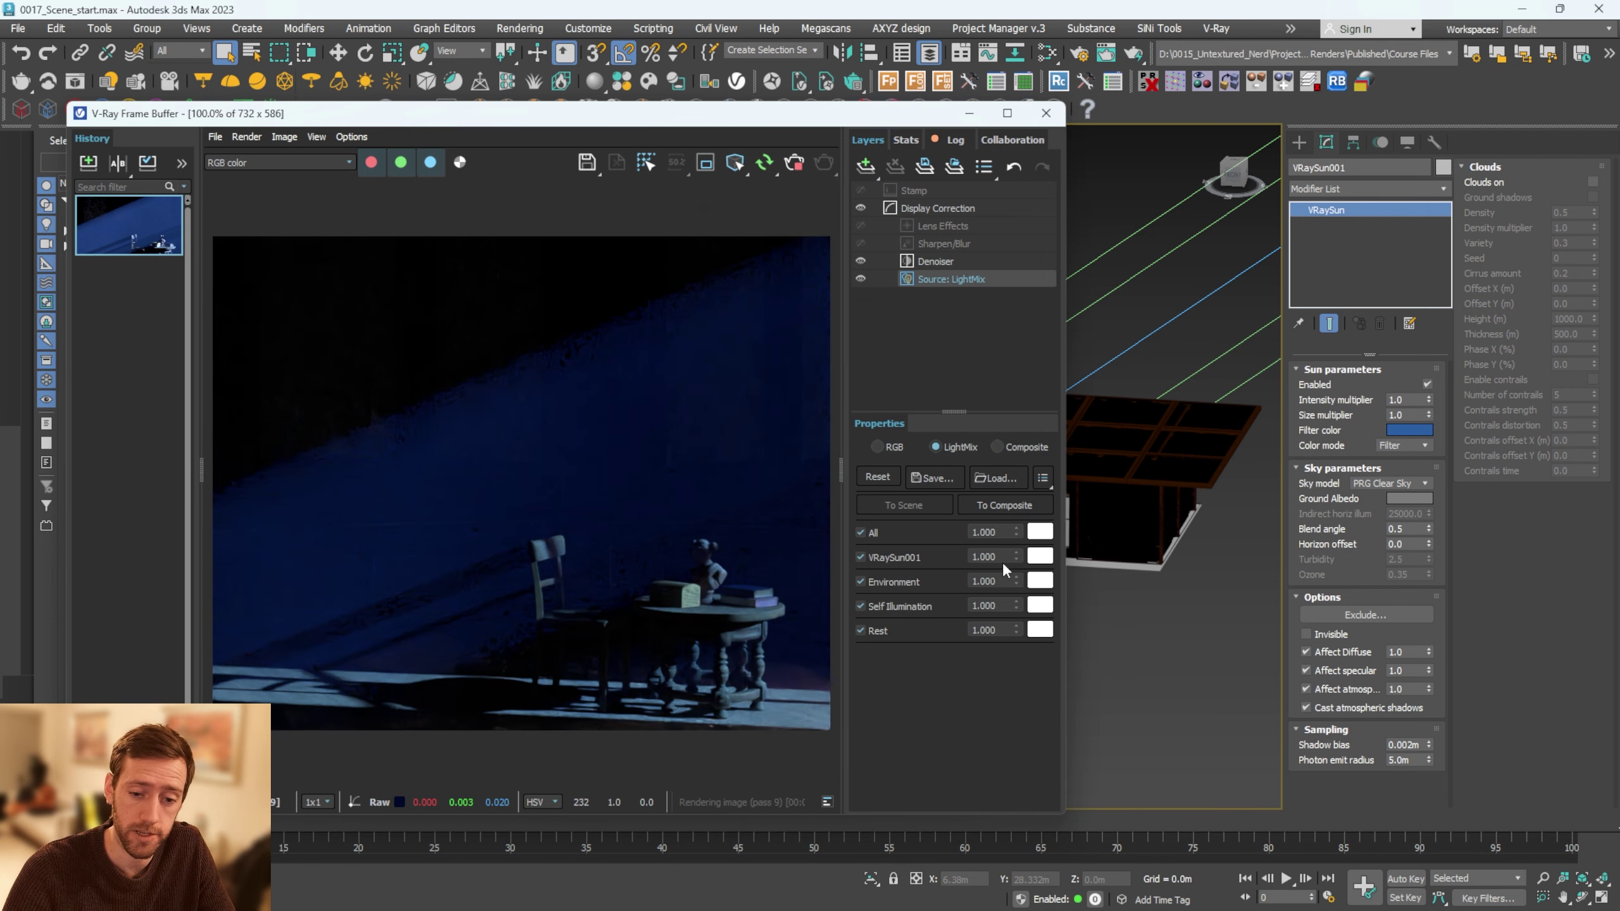
{"action": "left_click", "coordinate": [1000, 581]}
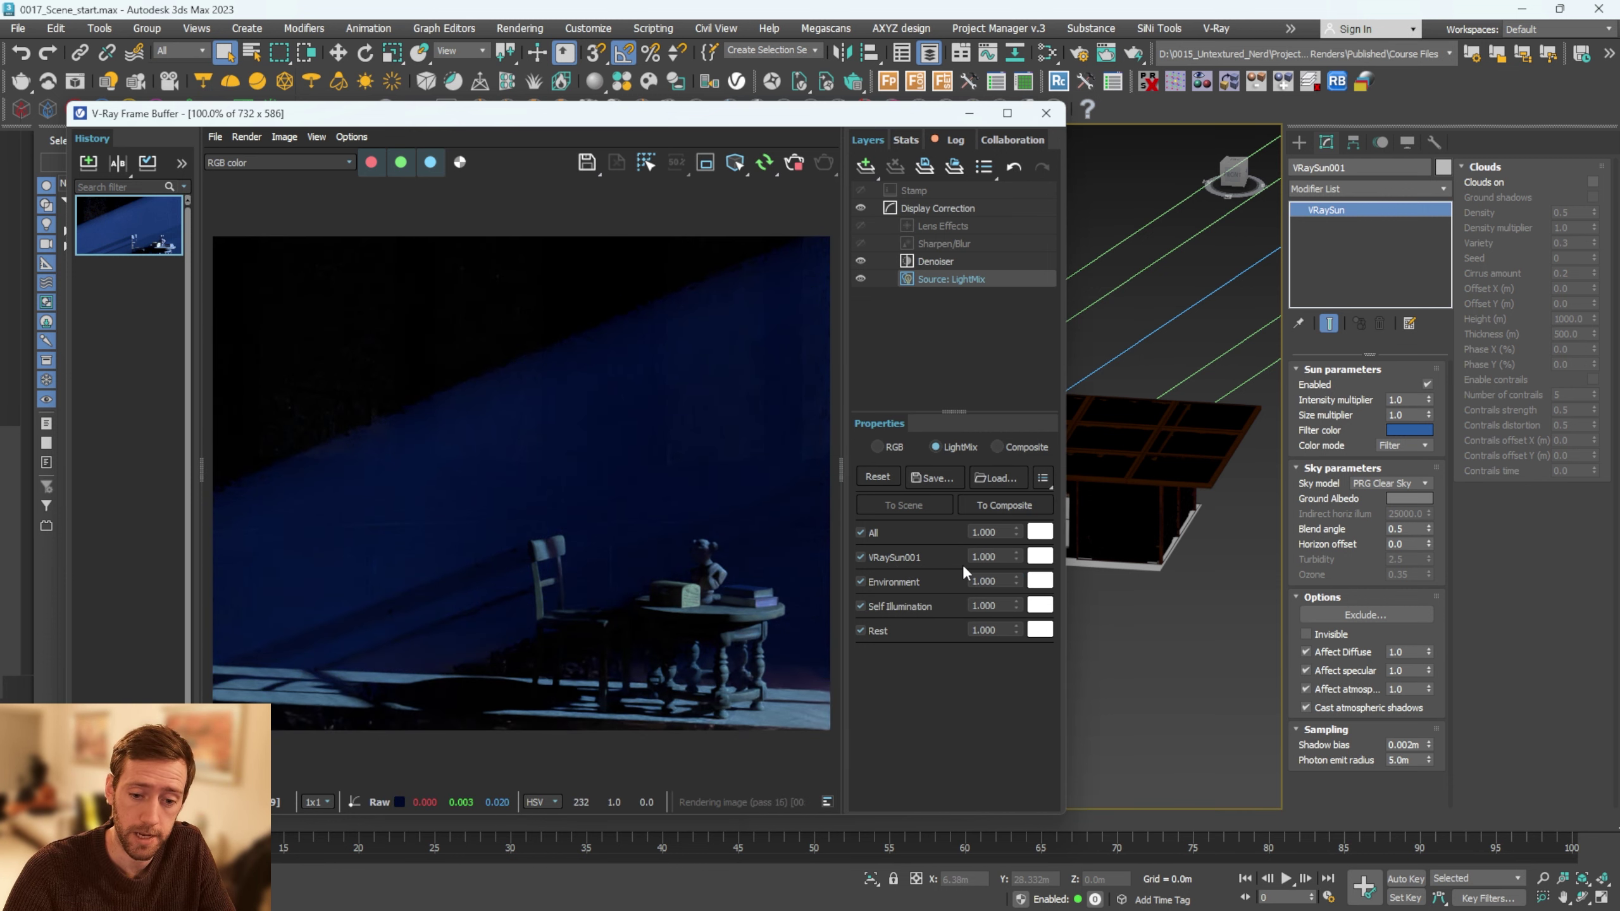
{"action": "left_click", "coordinate": [999, 581]}
{"action": "left_click_drag", "start_coordinate": [999, 581], "coordinate": [924, 575]}
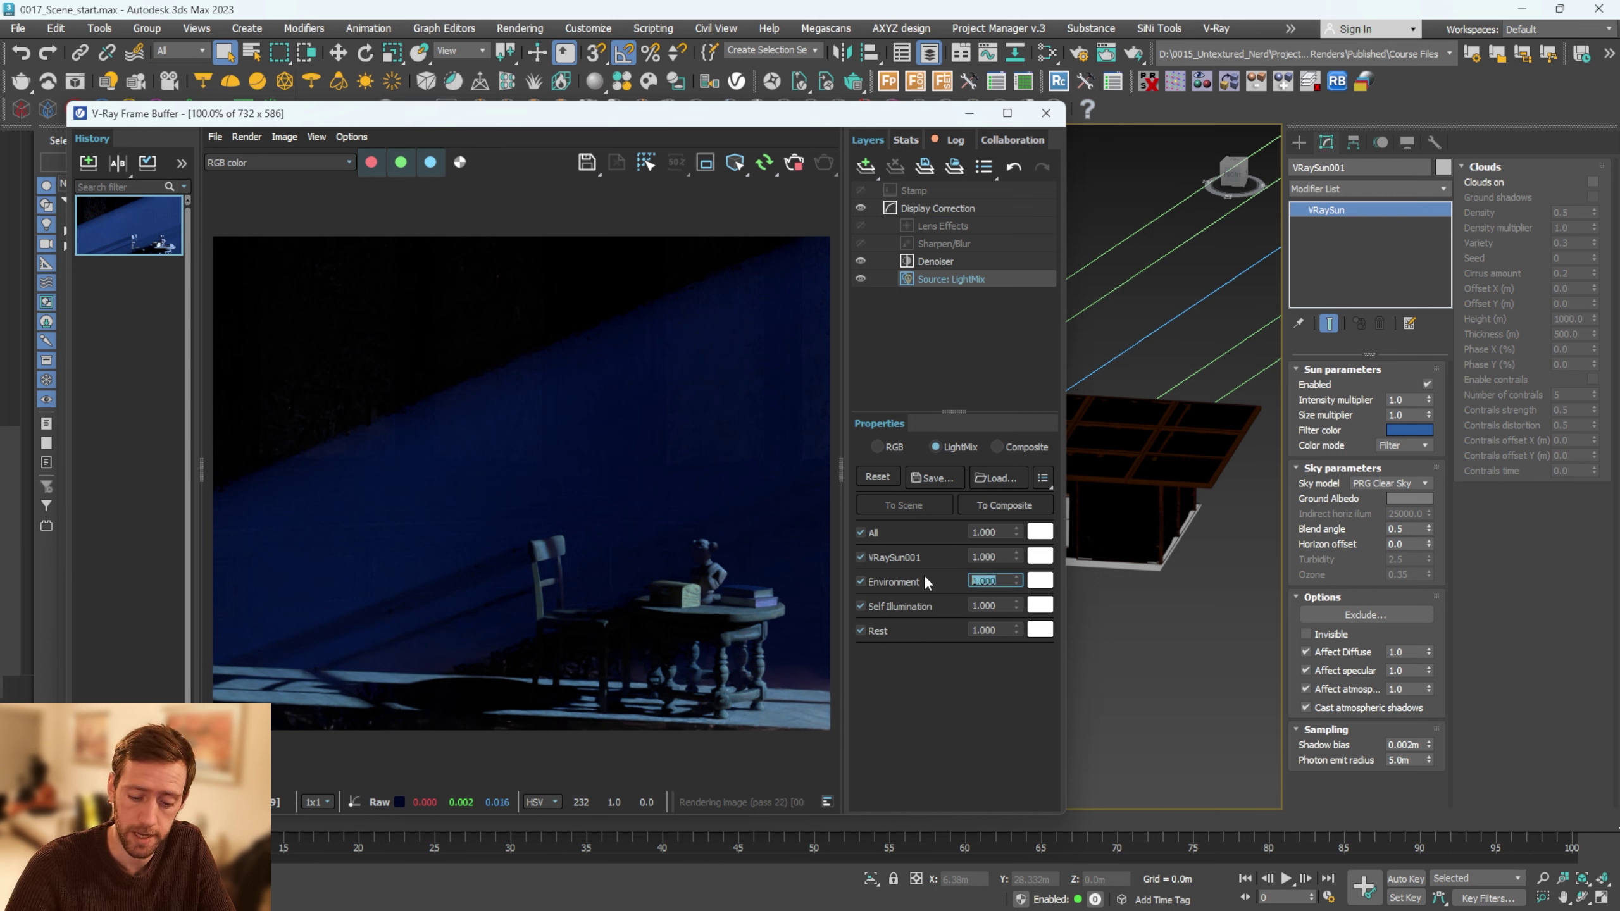
{"action": "type", "text": "0"}
{"action": "key", "text": "Return"}
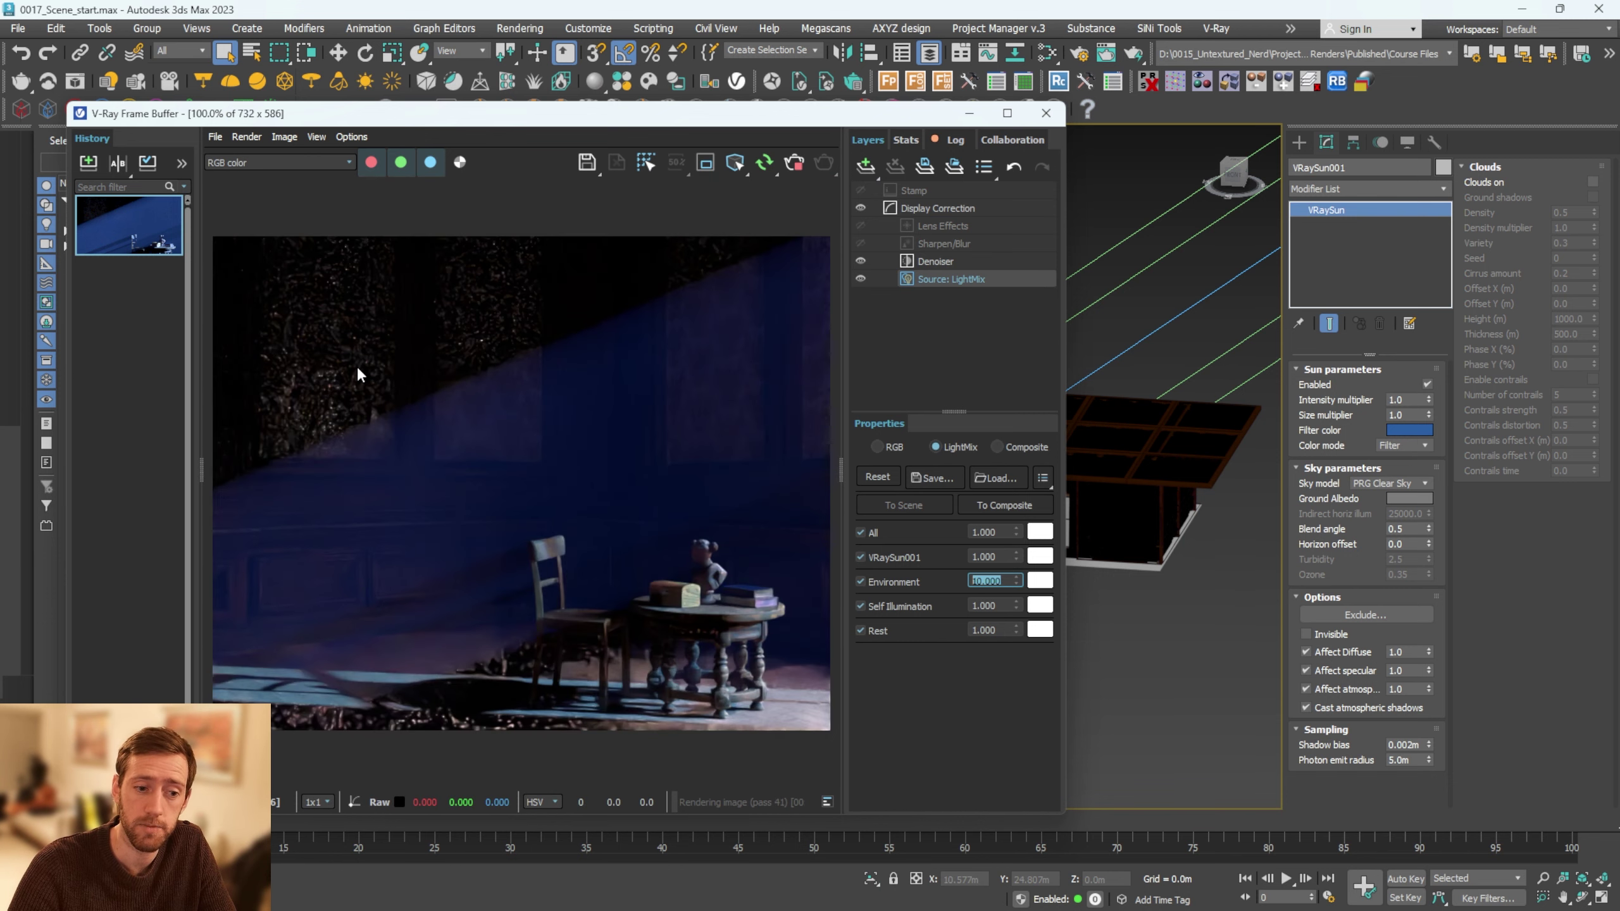
Step: Inspect the noise in the render's dark wall area, toggling the Denoiser layer off and back on for comparison
{"action": "scroll", "coordinate": [333, 375], "scroll_direction": "up", "scroll_amount": 1}
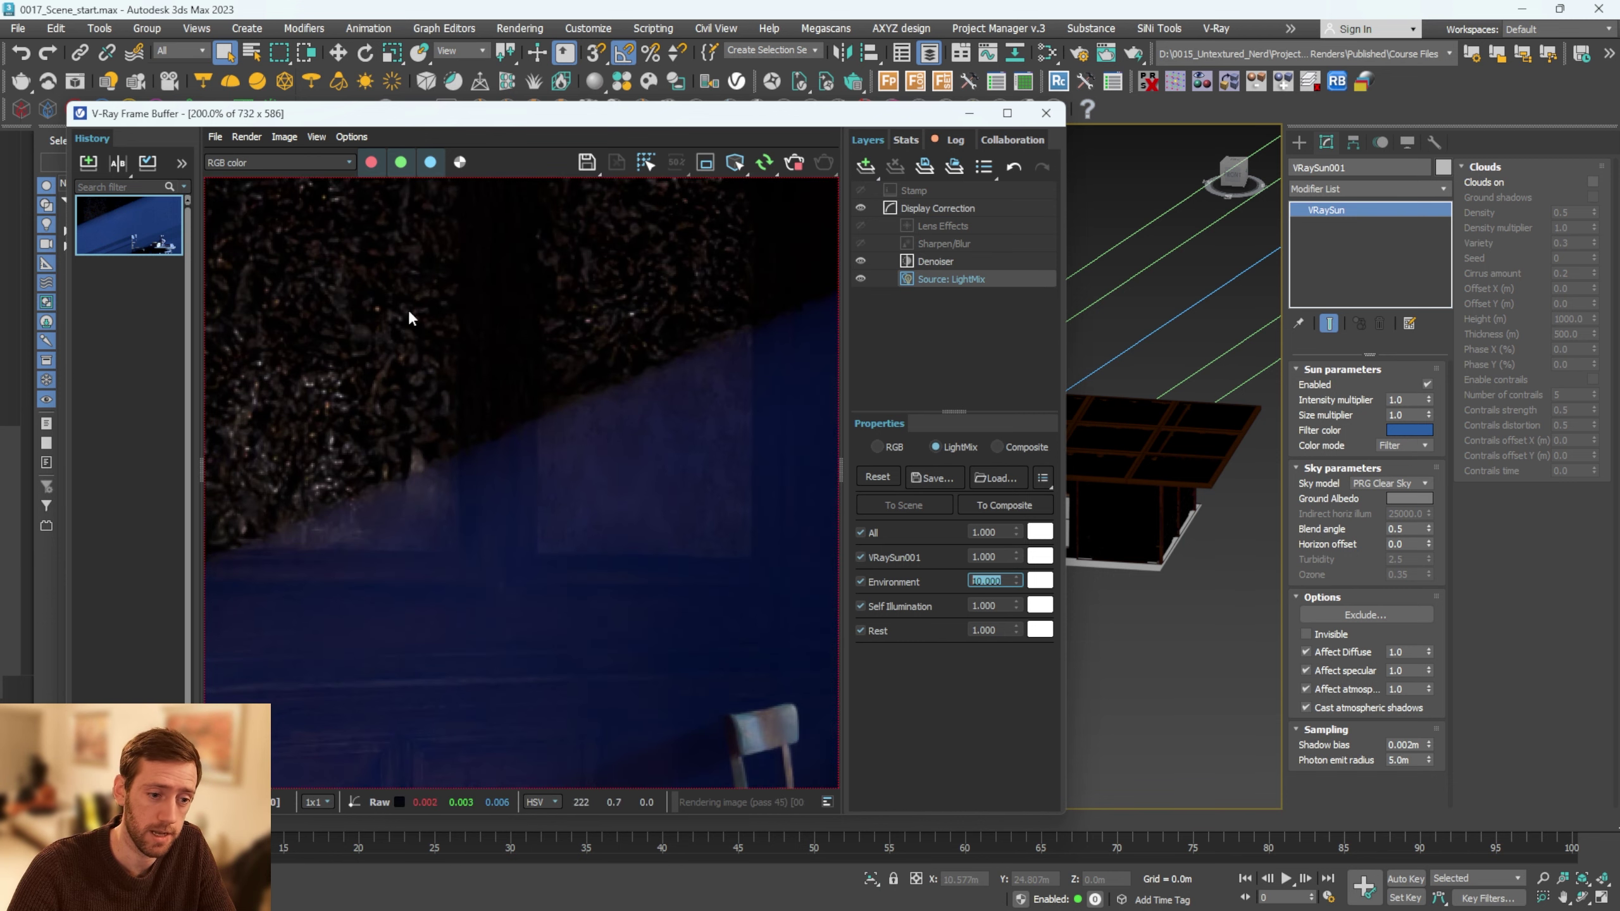
{"action": "scroll", "coordinate": [391, 375], "scroll_direction": "down", "scroll_amount": 1}
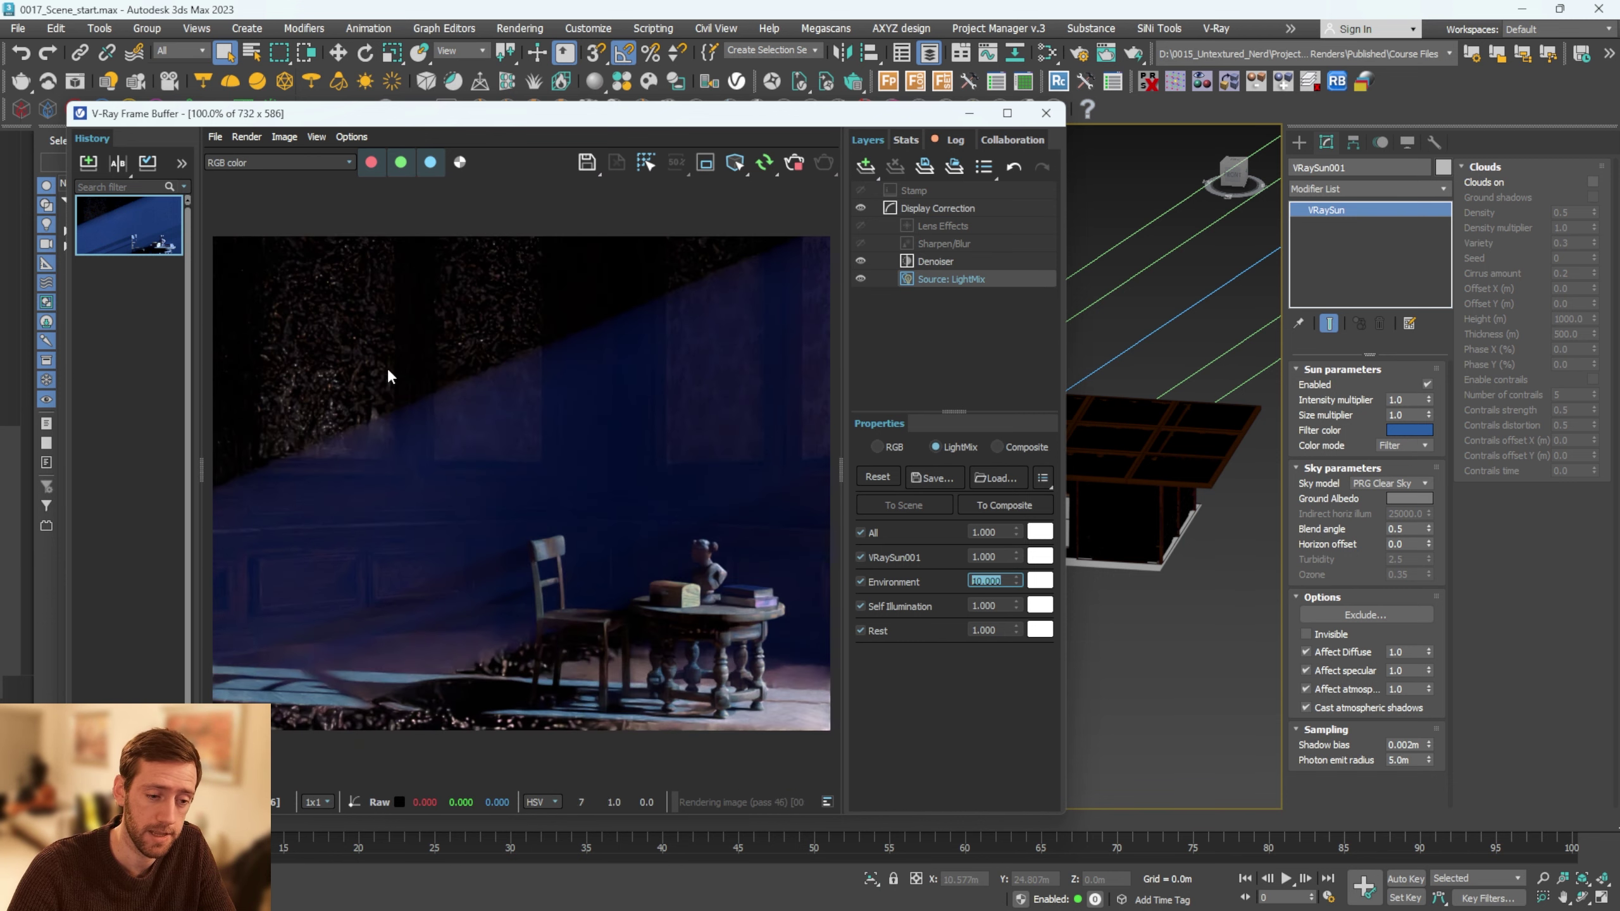
{"action": "left_click", "coordinate": [861, 261]}
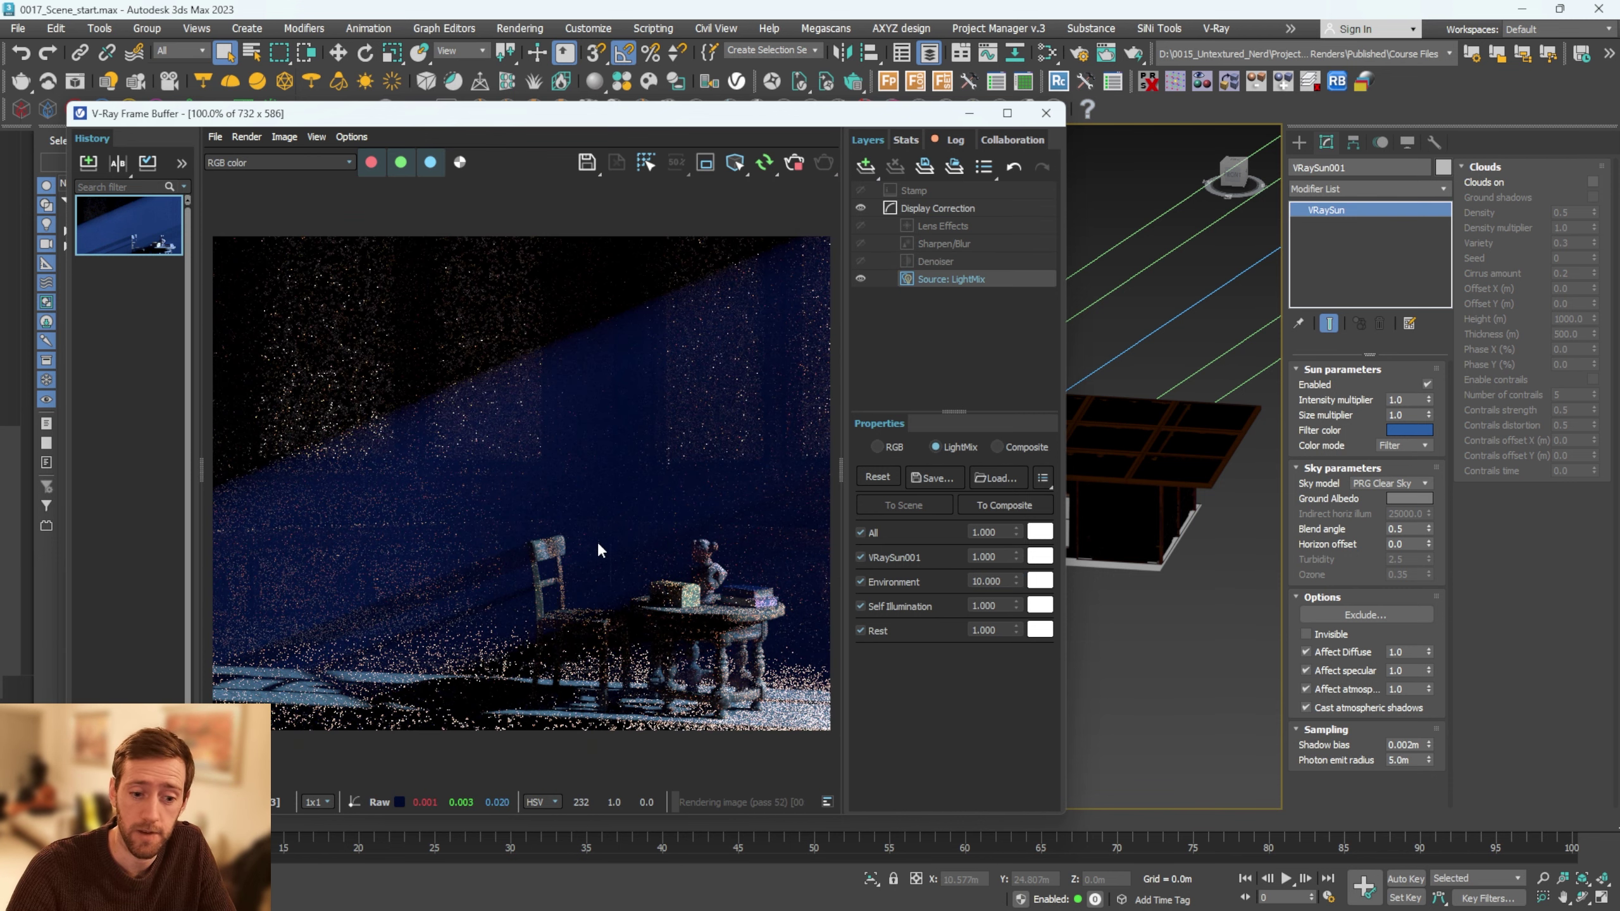
{"action": "left_click", "coordinate": [861, 260]}
{"action": "scroll", "coordinate": [509, 395], "scroll_direction": "up", "scroll_amount": 1}
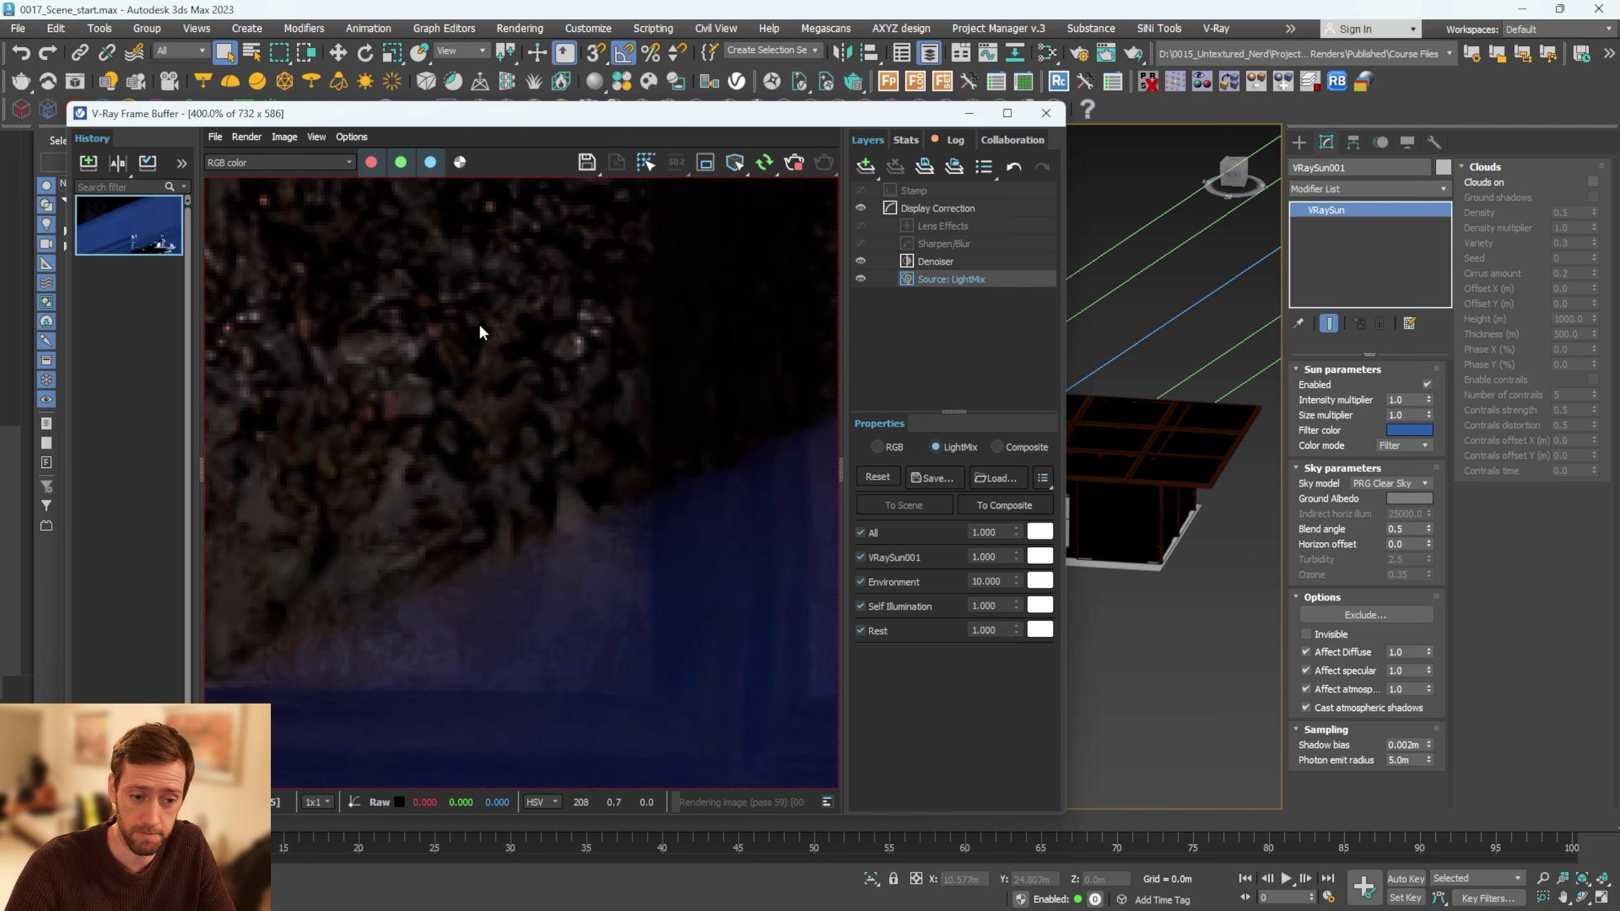
{"action": "scroll", "coordinate": [447, 370], "scroll_direction": "down", "scroll_amount": 1}
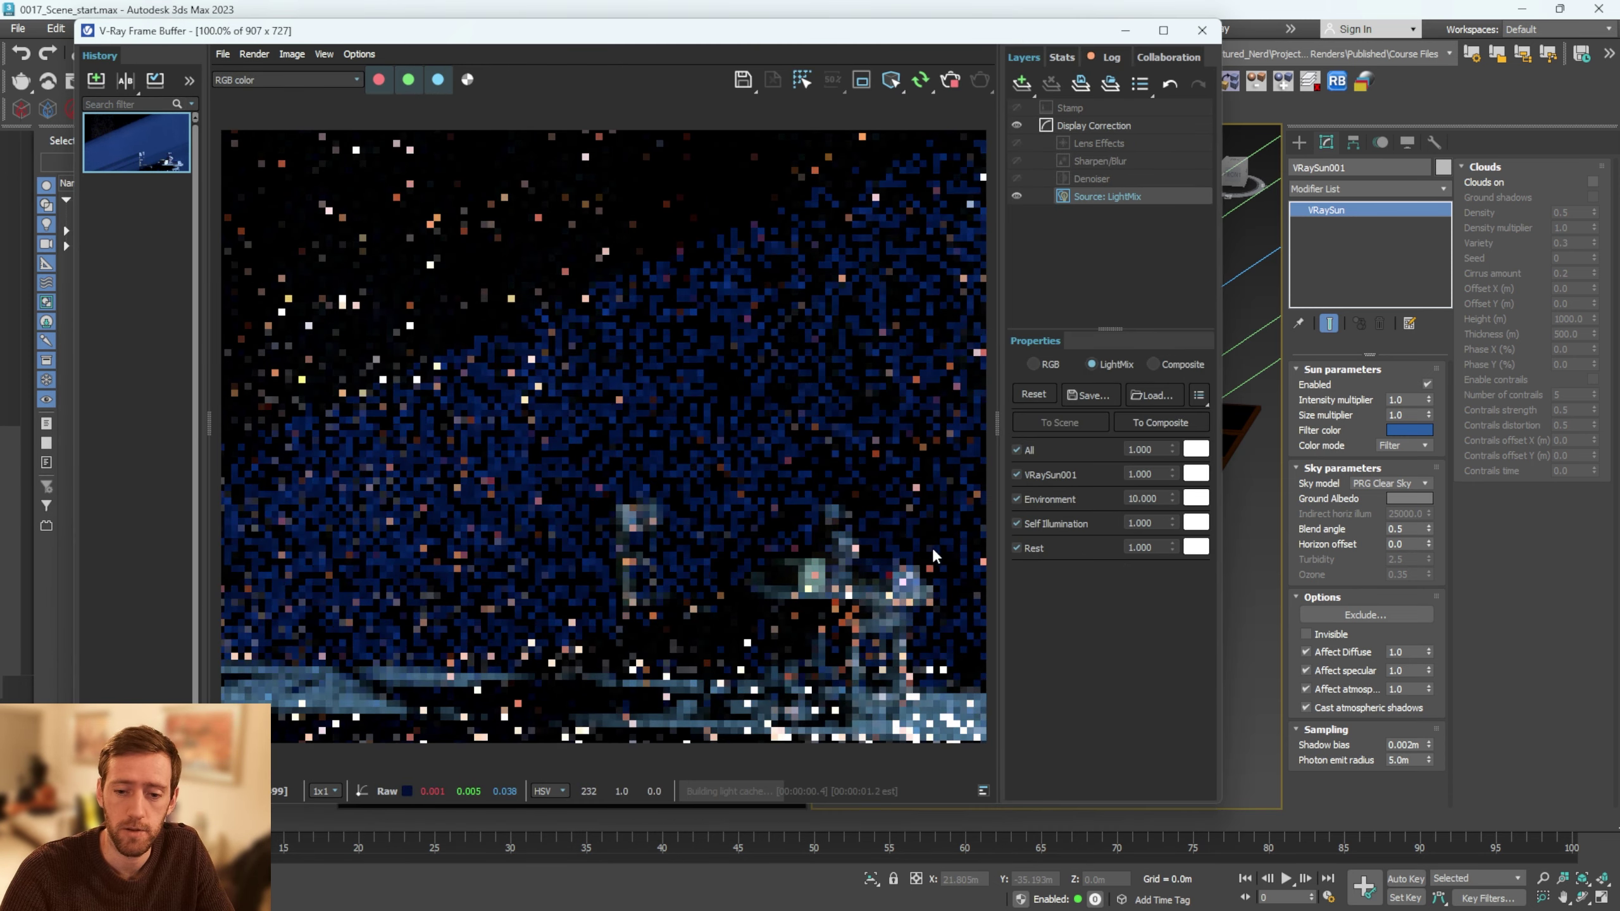
Step: Set the LightMix Environment intensity to 2 and raise the VRaySun001 intensity to 1.85
{"action": "left_click", "coordinate": [1137, 497]}
{"action": "key", "text": "Return"}
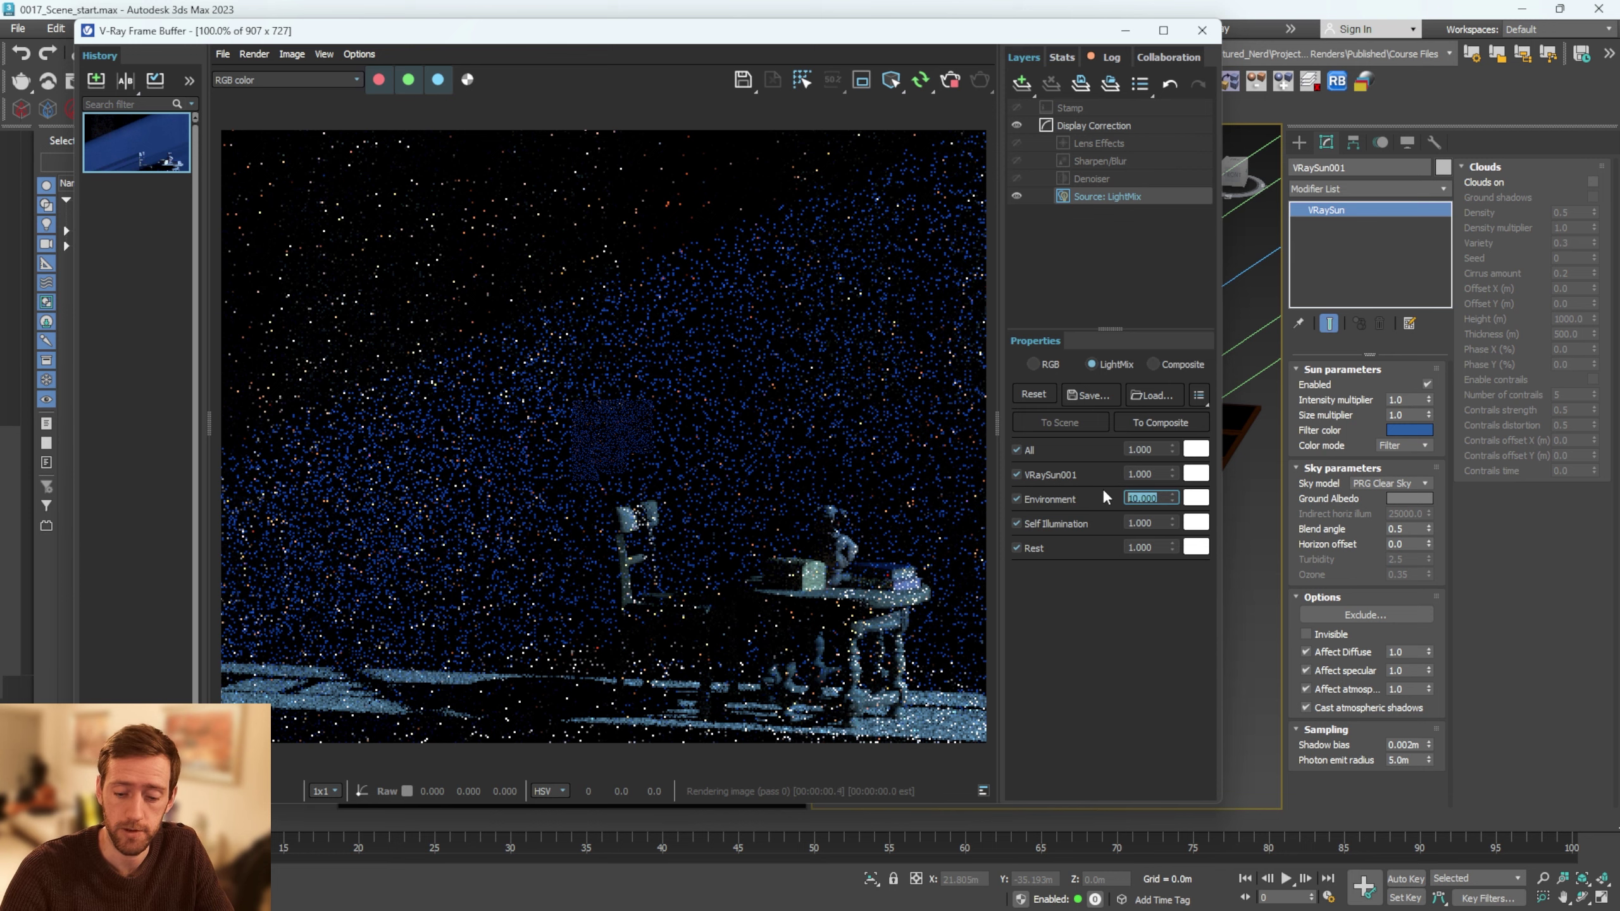
{"action": "type", "text": "2"}
{"action": "key", "text": "Return"}
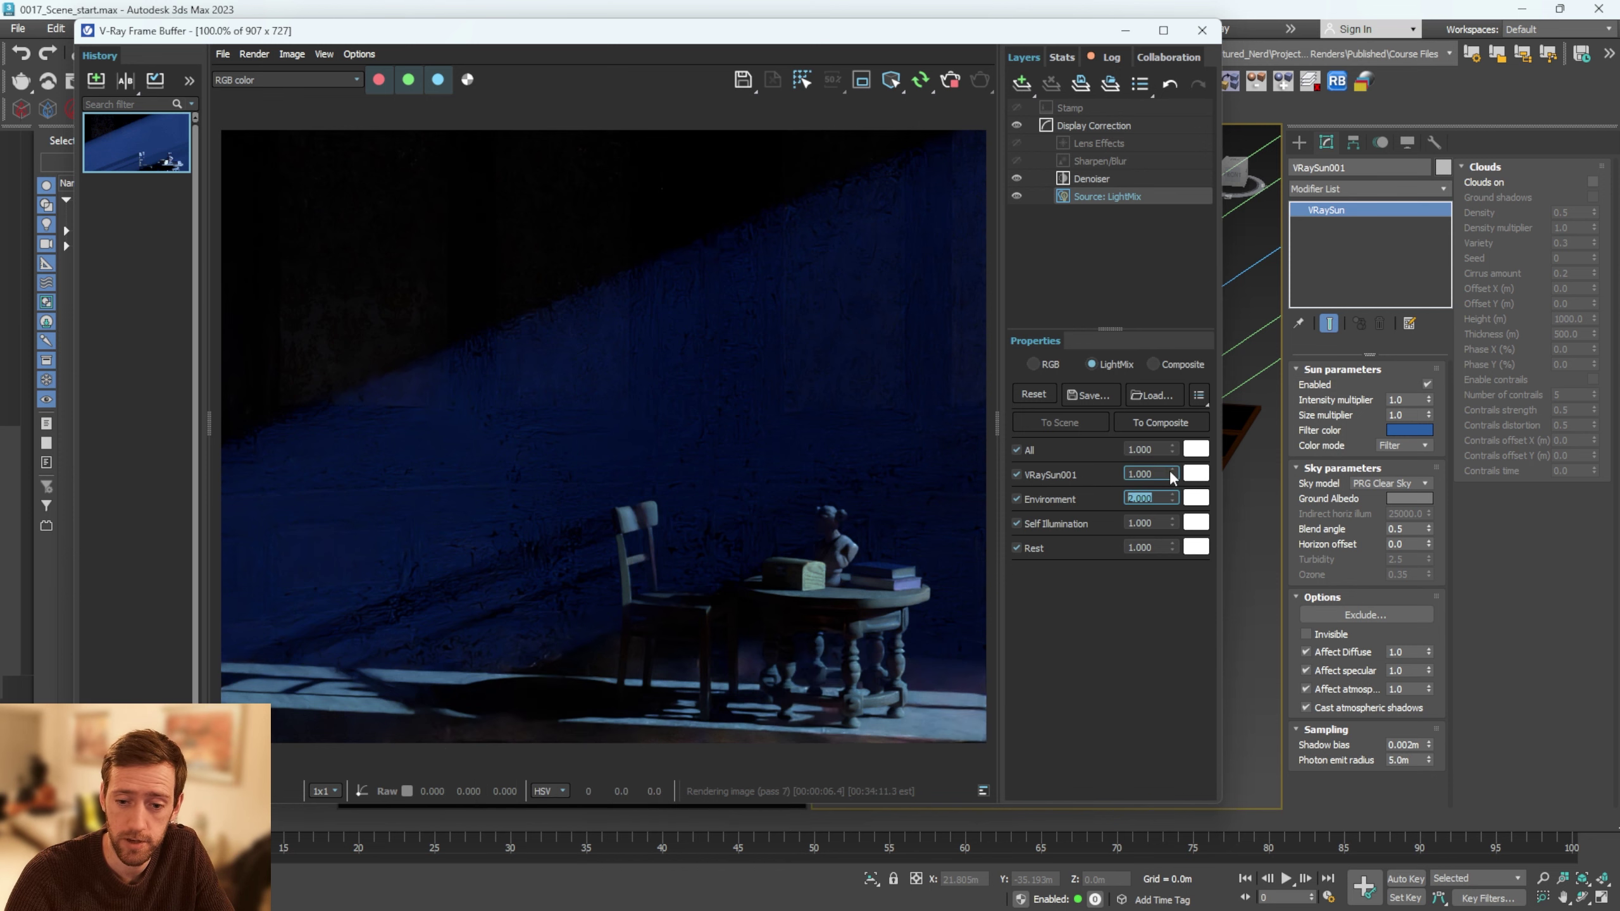
{"action": "left_click_drag", "start_coordinate": [1170, 472], "coordinate": [1172, 357]}
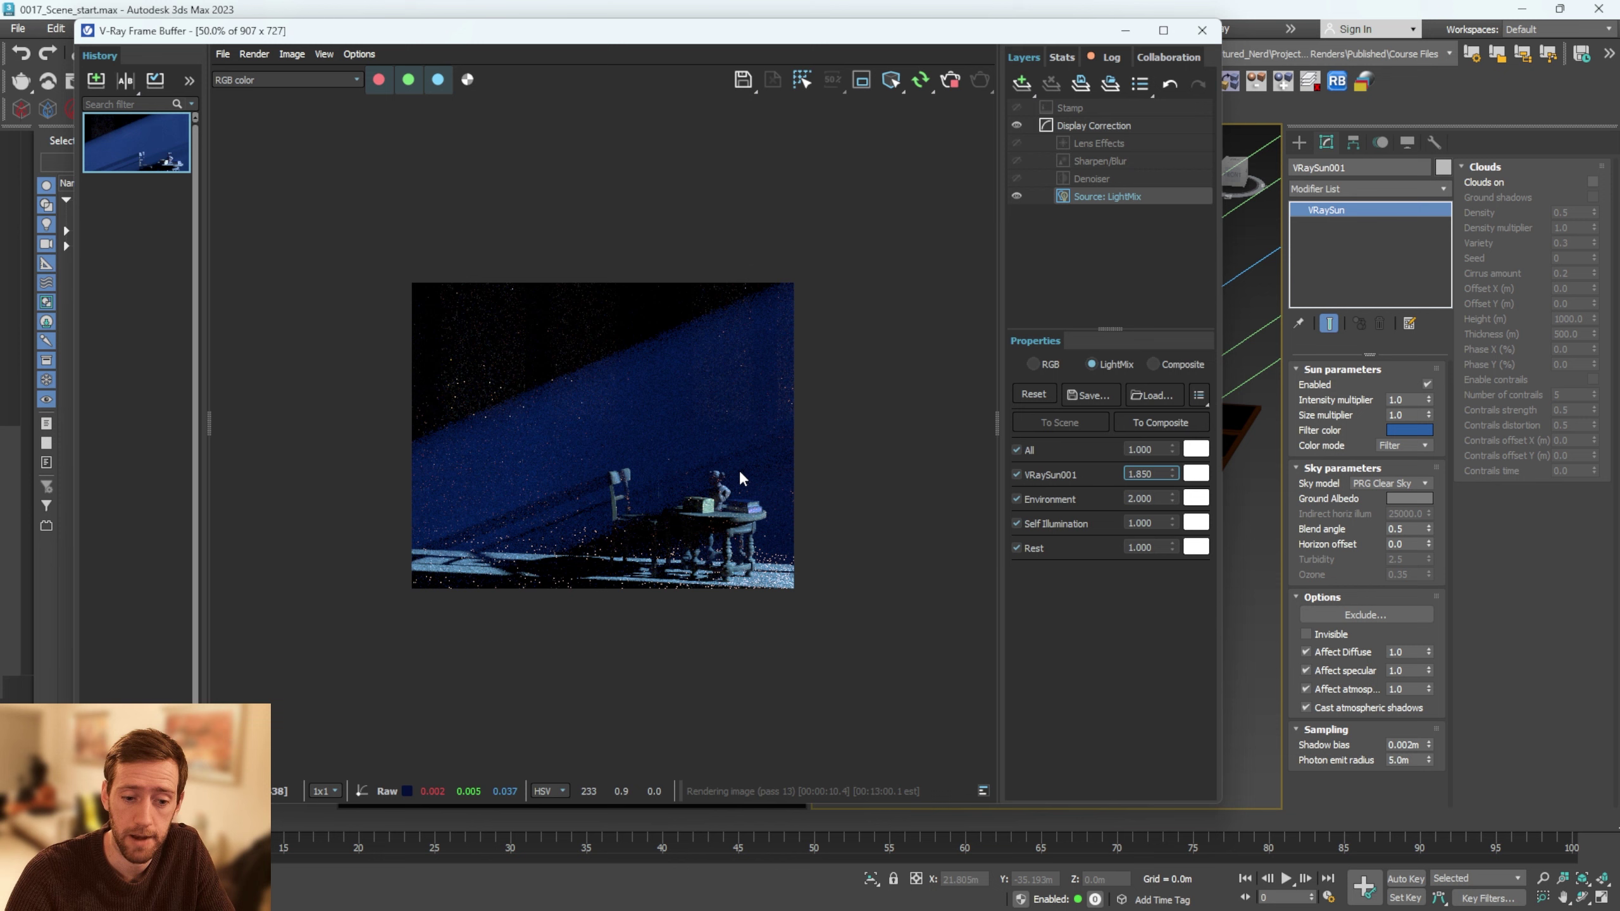